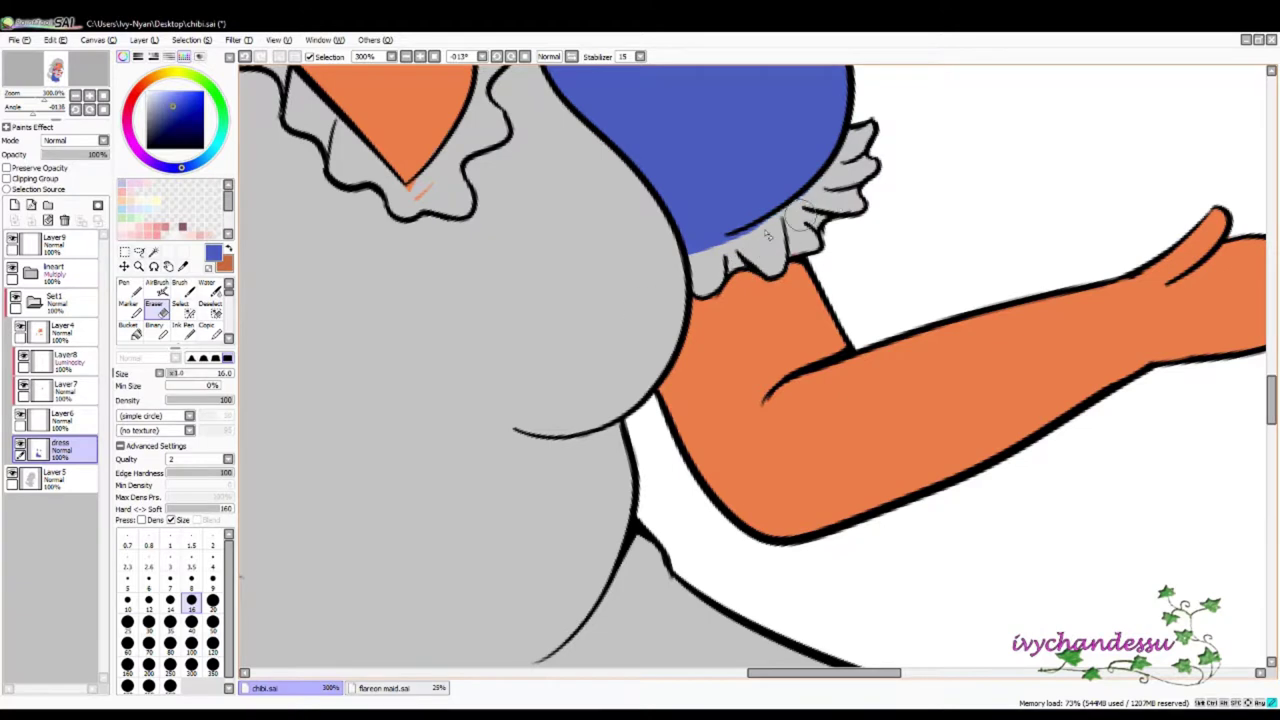
- Erase the stray orange marks below the neckline's point on Layer4
click(62, 330)
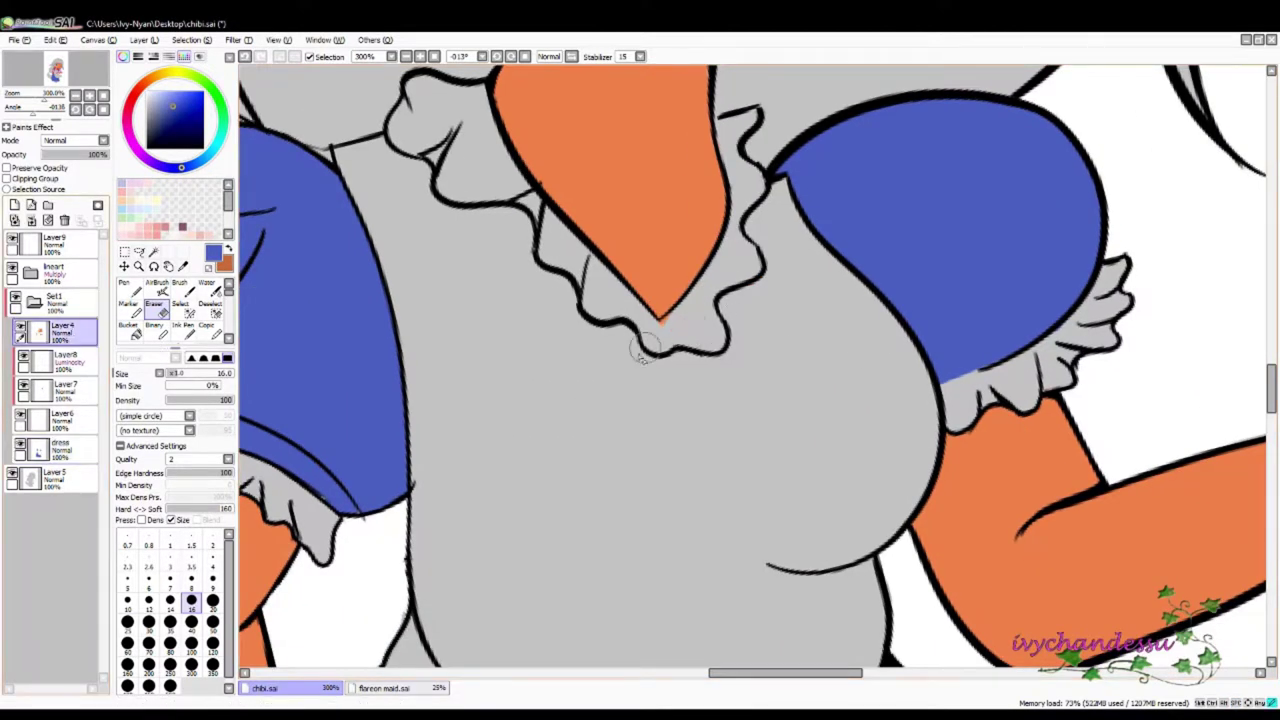
scroll(700, 320, down, 10)
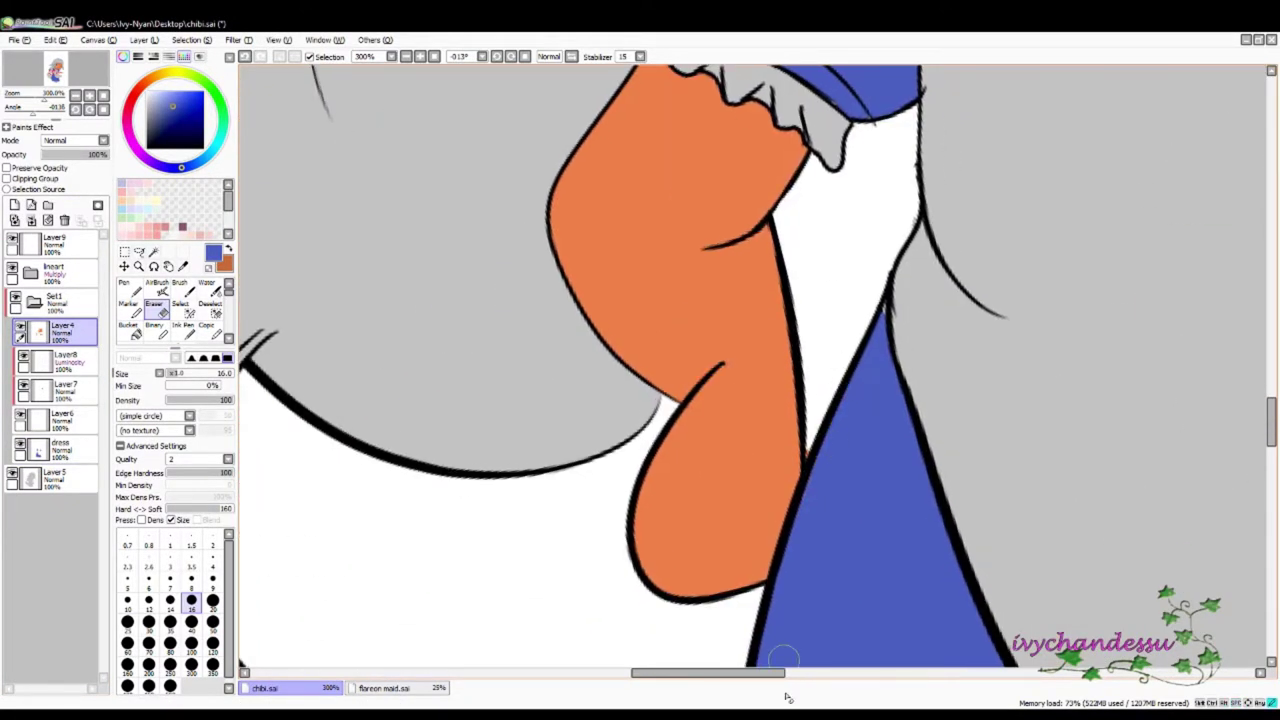
scroll(777, 463, up, 10)
- Add a new layer above the dress layer in chibi.sai and pick a pale pink matching the collar in flareon maid.sai
click(60, 449)
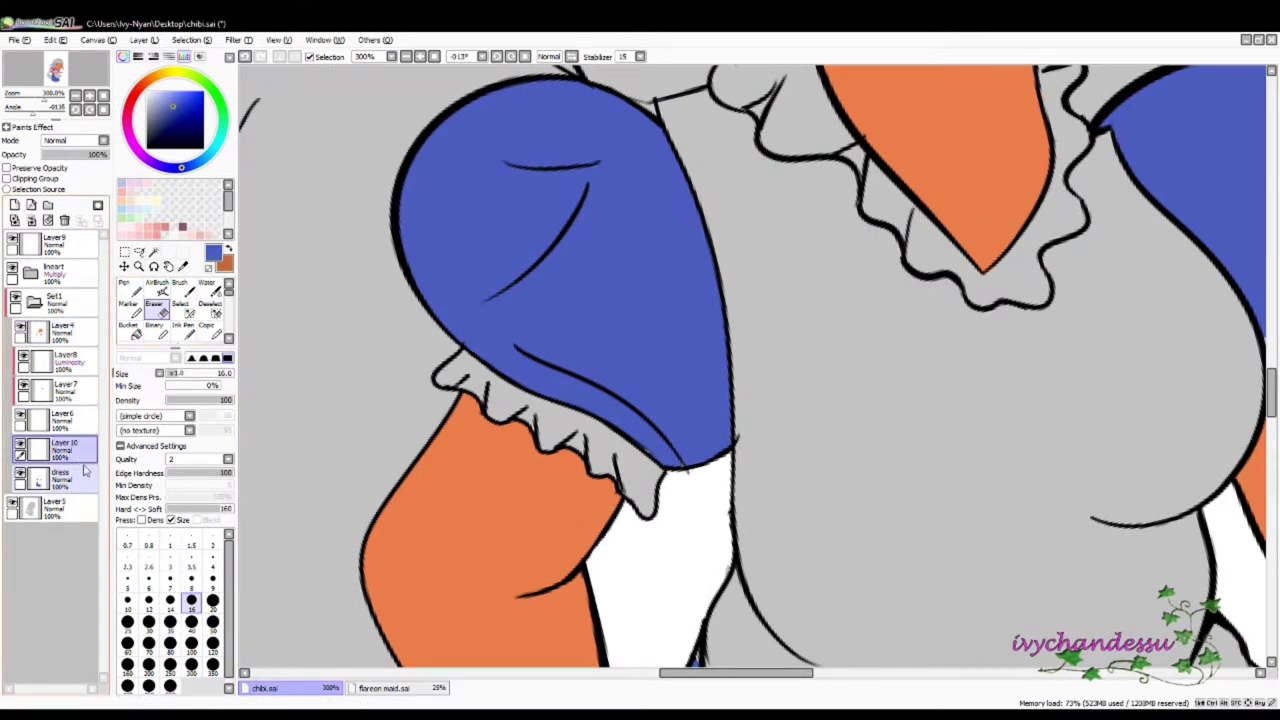
click(384, 688)
scroll(690, 207, up, 2)
scroll(690, 207, up, 2)
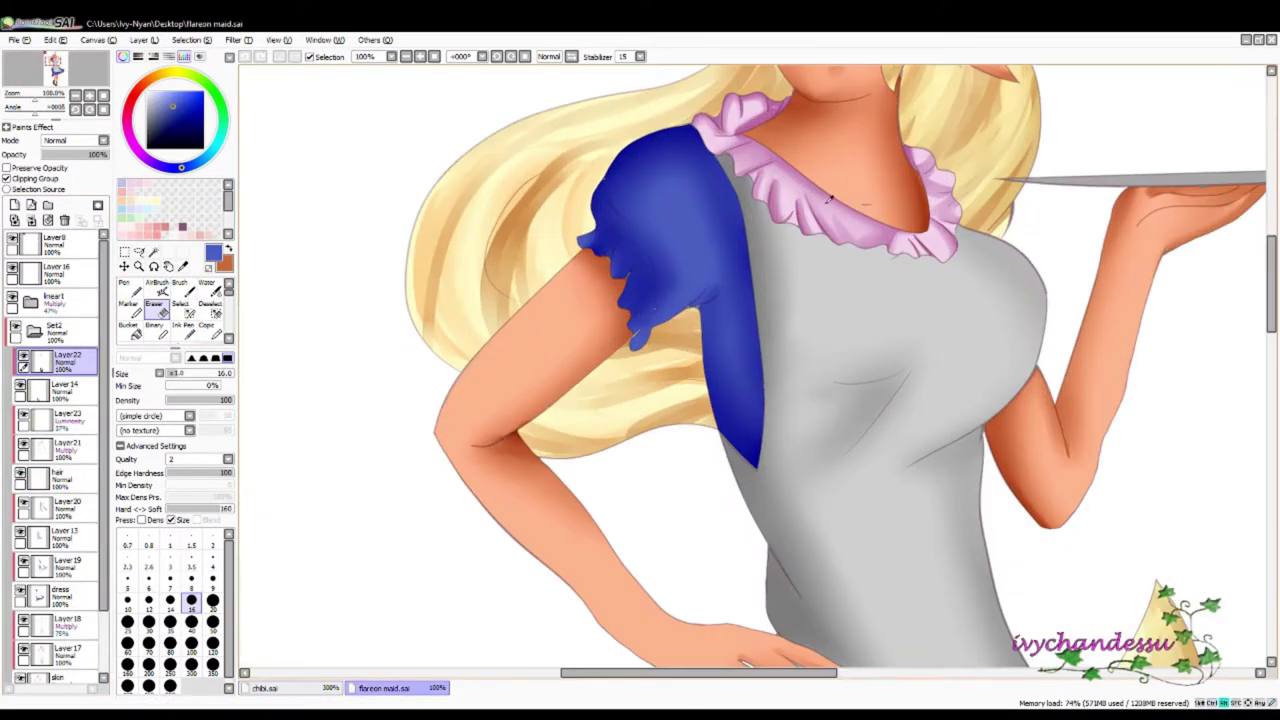
click(140, 190)
click(265, 688)
- Paint the ruffle of the left sleeve pale pink on Layer10 and erase the overflow around it
key(n)
mouse_move(630, 368)
mouse_down()
mouse_move(477, 363)
mouse_move(643, 414)
mouse_move(591, 349)
mouse_up()
scroll(641, 372, left, 3)
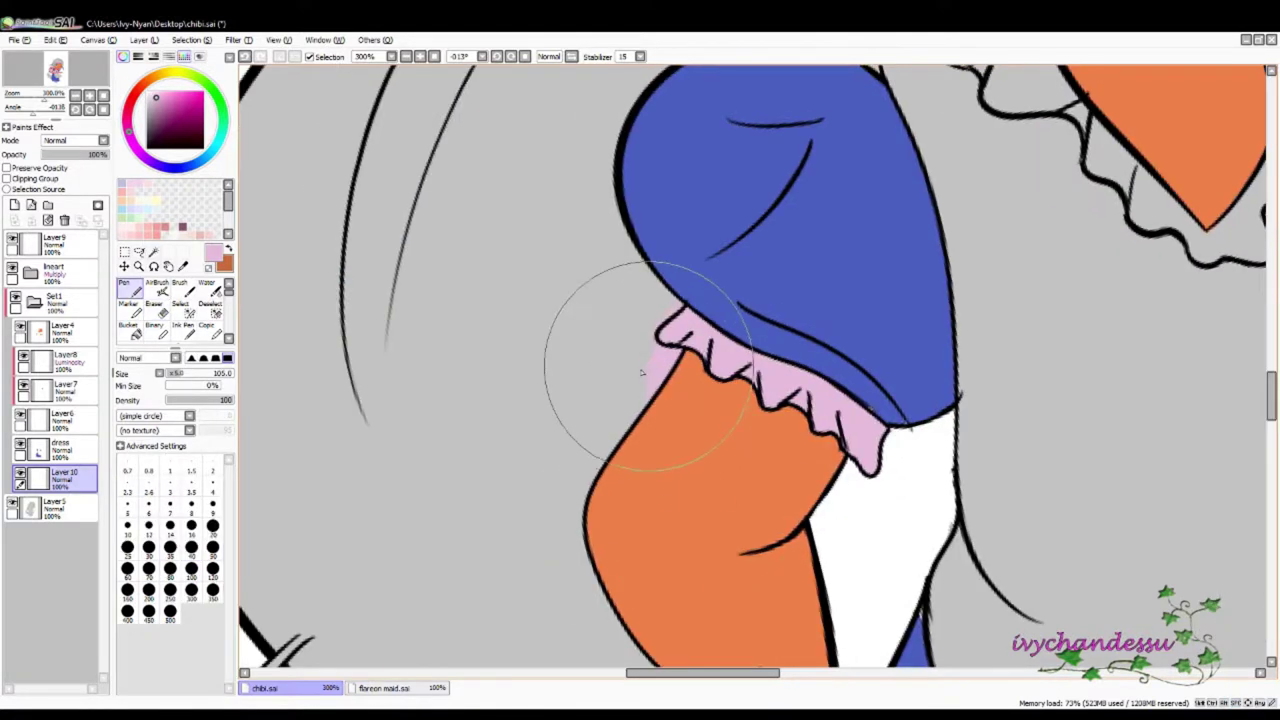
key(e)
scroll(676, 370, right, 3)
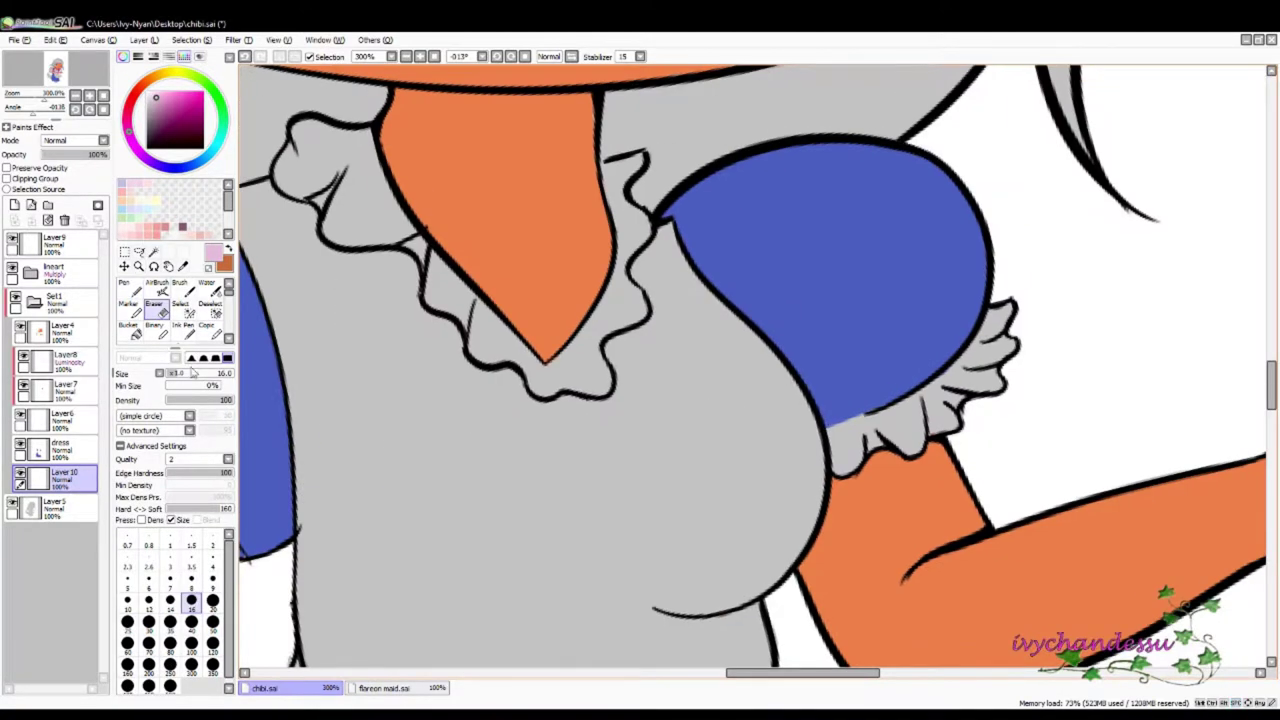
- Paint the collar ruffle and the right sleeve's ruffle pale pink
key(n)
scroll(1000, 350, left, 3)
scroll(1000, 350, up, 3)
mouse_move(600, 330)
mouse_down()
mouse_move(430, 292)
mouse_move(750, 400)
mouse_move(711, 294)
mouse_up()
- Erase the pink overflow outside the outlines of the collar ruffle
key(e)
mouse_move(805, 250)
mouse_down()
mouse_move(735, 287)
mouse_move(890, 300)
mouse_move(820, 333)
mouse_up()
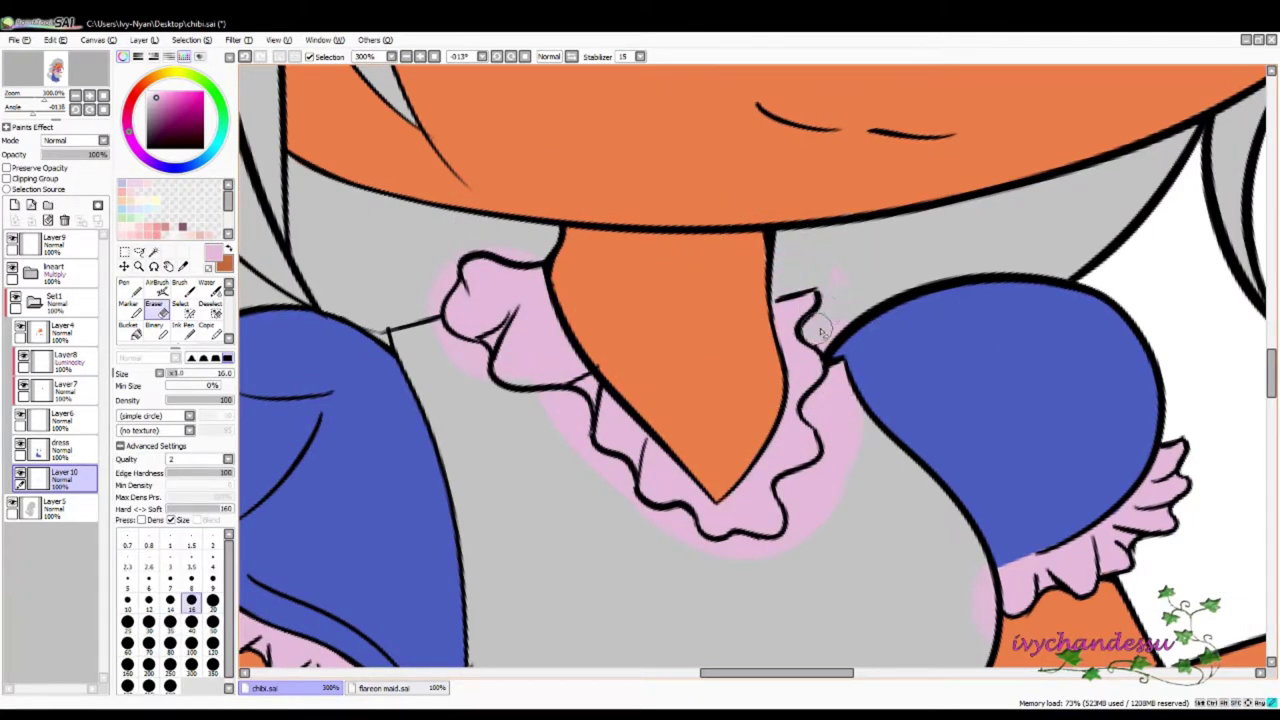
mouse_move(470, 381)
mouse_down()
mouse_move(634, 436)
mouse_move(527, 408)
mouse_move(569, 406)
mouse_move(570, 440)
mouse_move(698, 528)
mouse_move(668, 527)
mouse_up()
scroll(860, 520, down, 5)
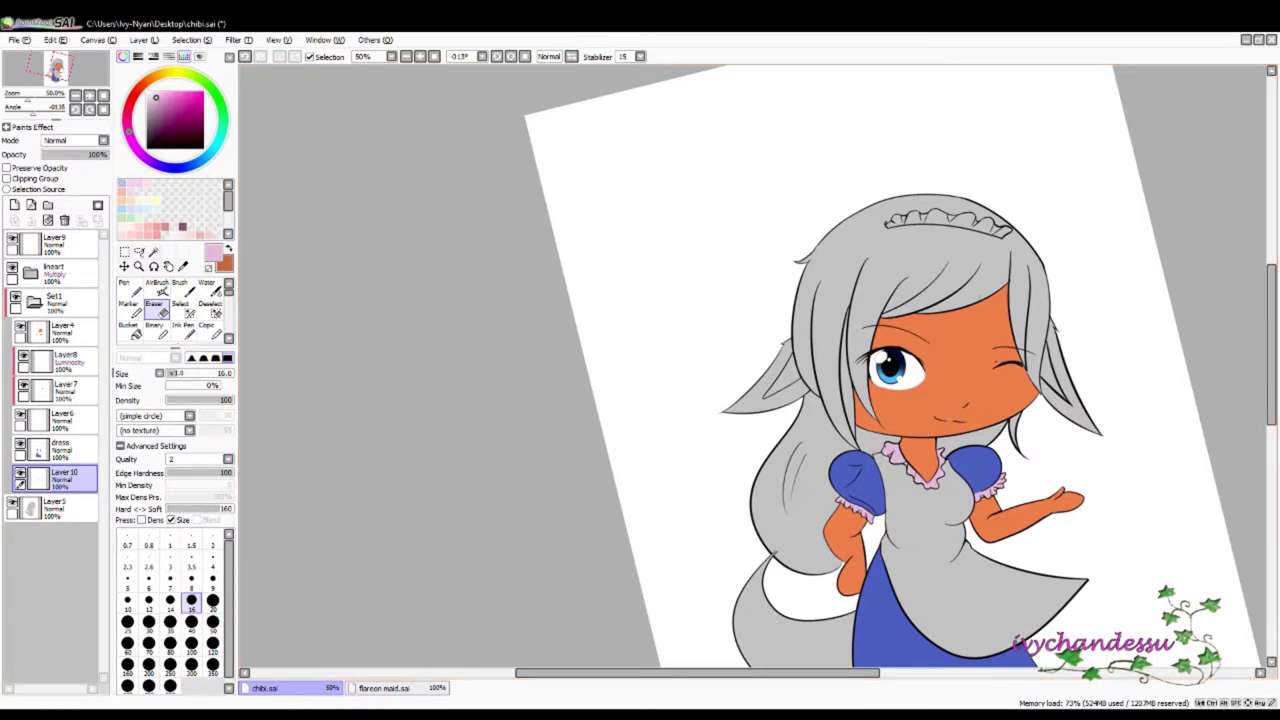
- Fill the ruffled headband with broad pale pink strokes on Layer10
scroll(935, 330, up, 4)
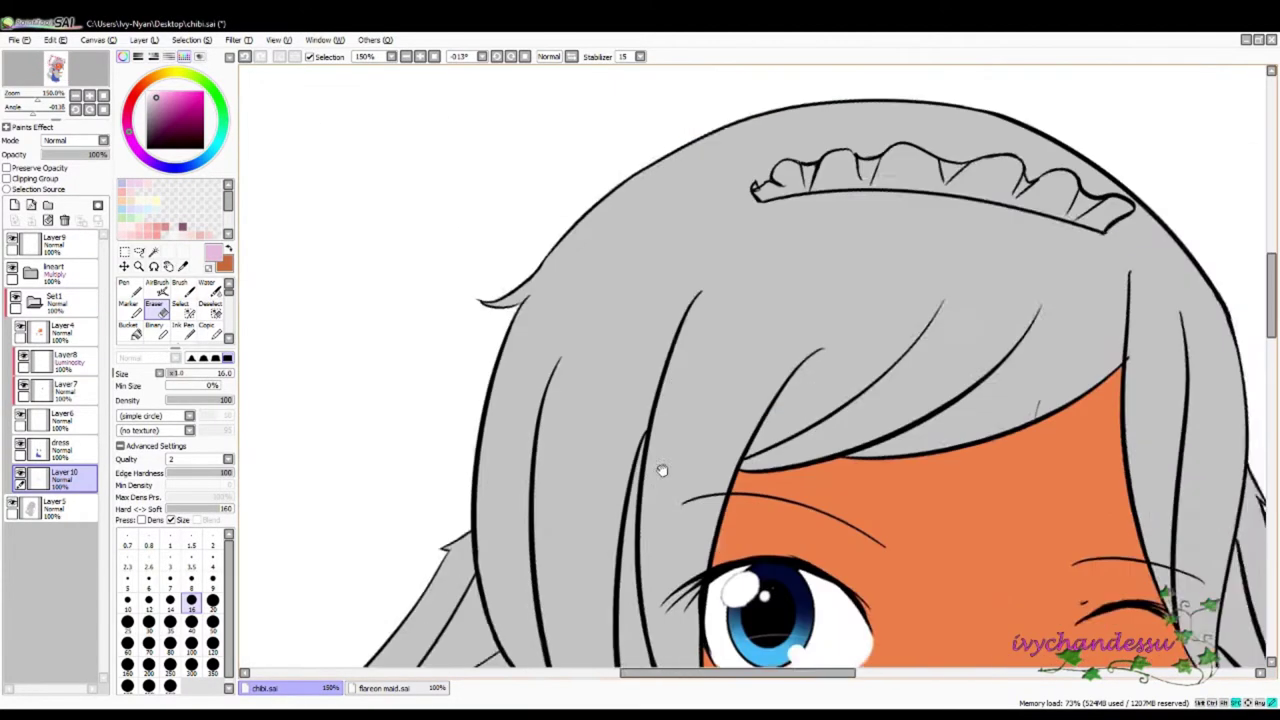
key(n)
mouse_move(935, 328)
mouse_down()
mouse_move(1193, 335)
mouse_move(932, 313)
mouse_move(860, 318)
mouse_up()
- Erase the pink overflow above, below and at the ends of the headband, following its scalloped outline
scroll(855, 315, up, 5)
key(e)
mouse_move(674, 400)
mouse_down()
mouse_move(702, 368)
mouse_move(757, 346)
mouse_move(906, 319)
mouse_move(959, 345)
mouse_move(990, 325)
mouse_up()
drag(1100, 358, 809, 320)
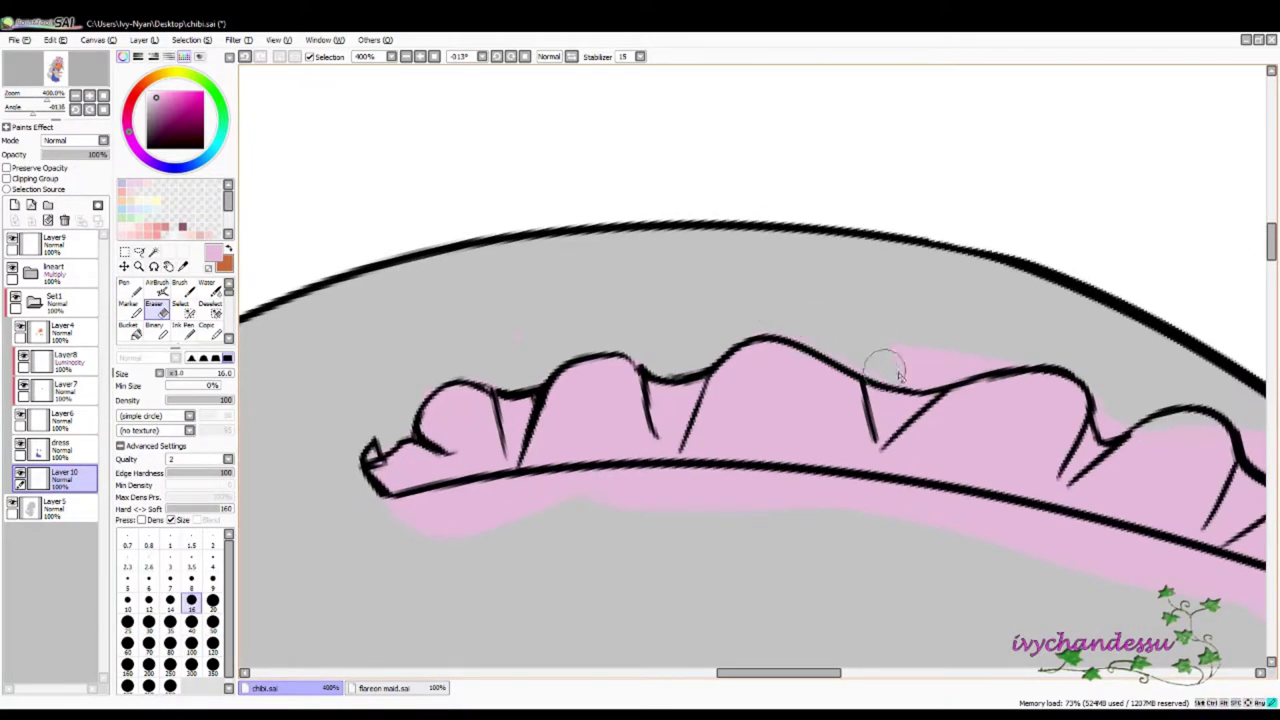
drag(1100, 418, 920, 383)
drag(210, 435, 710, 440)
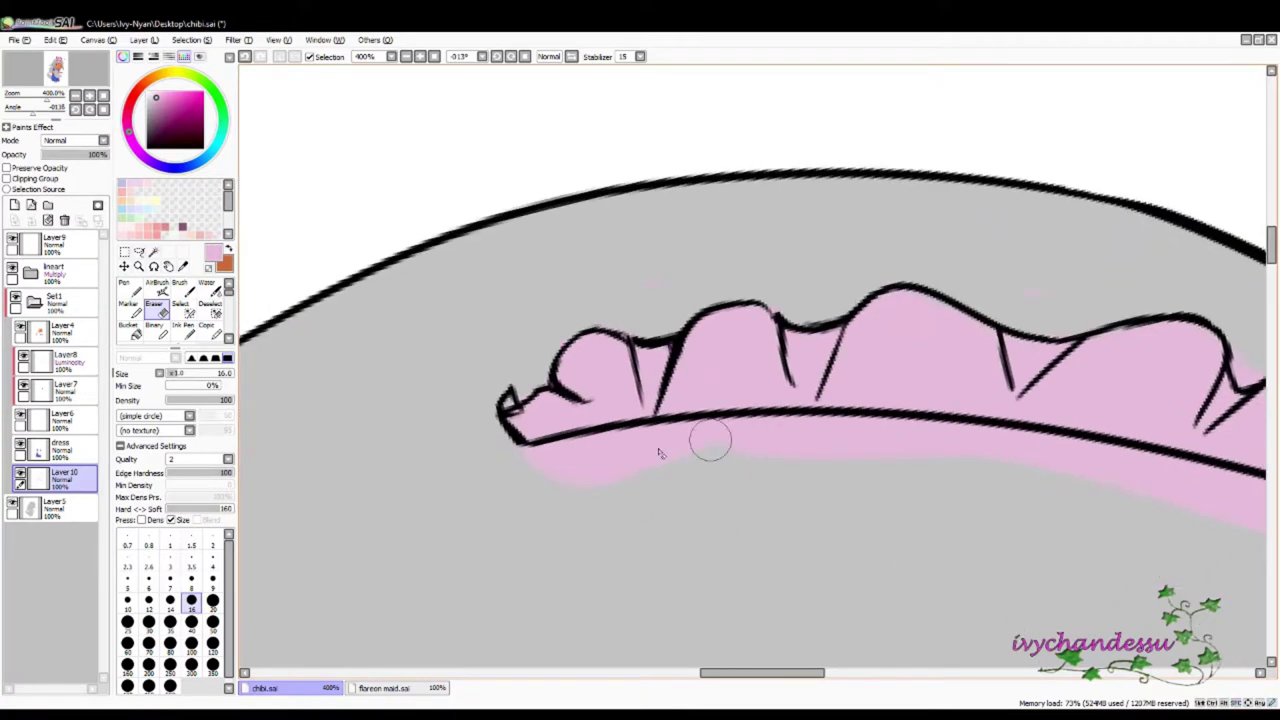
drag(1026, 478, 514, 446)
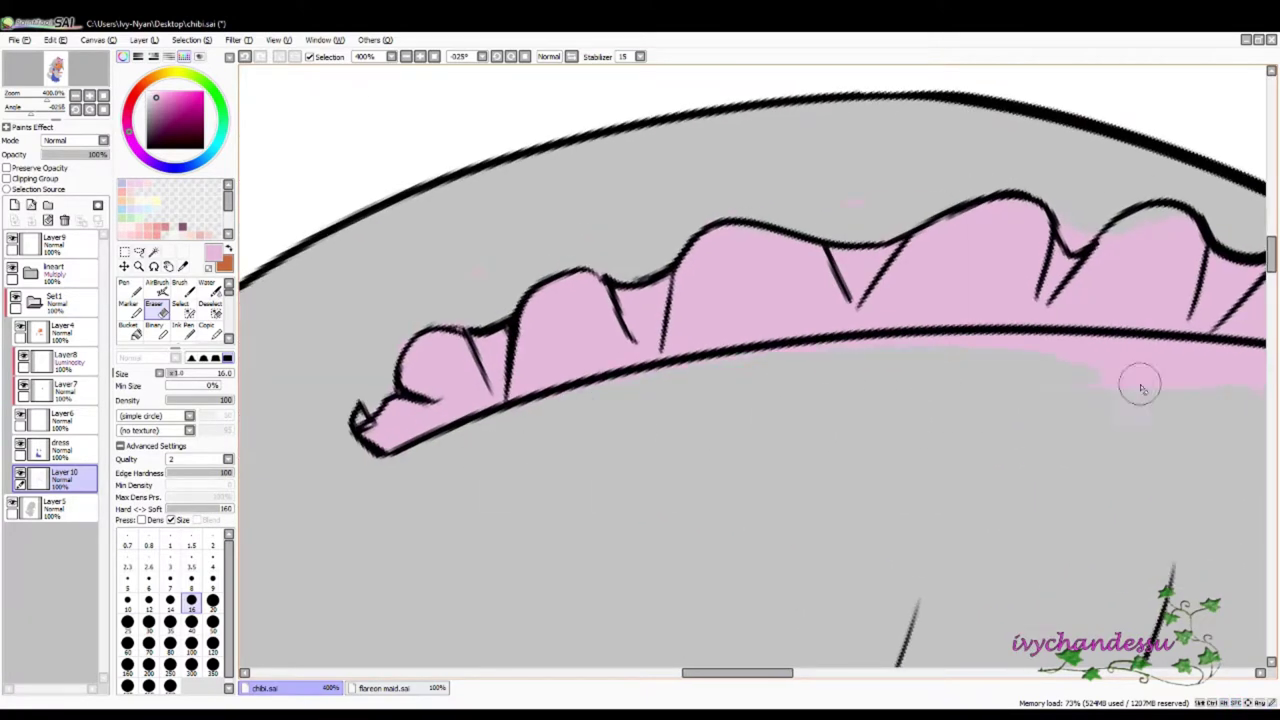
drag(1137, 383, 814, 397)
drag(737, 420, 1017, 558)
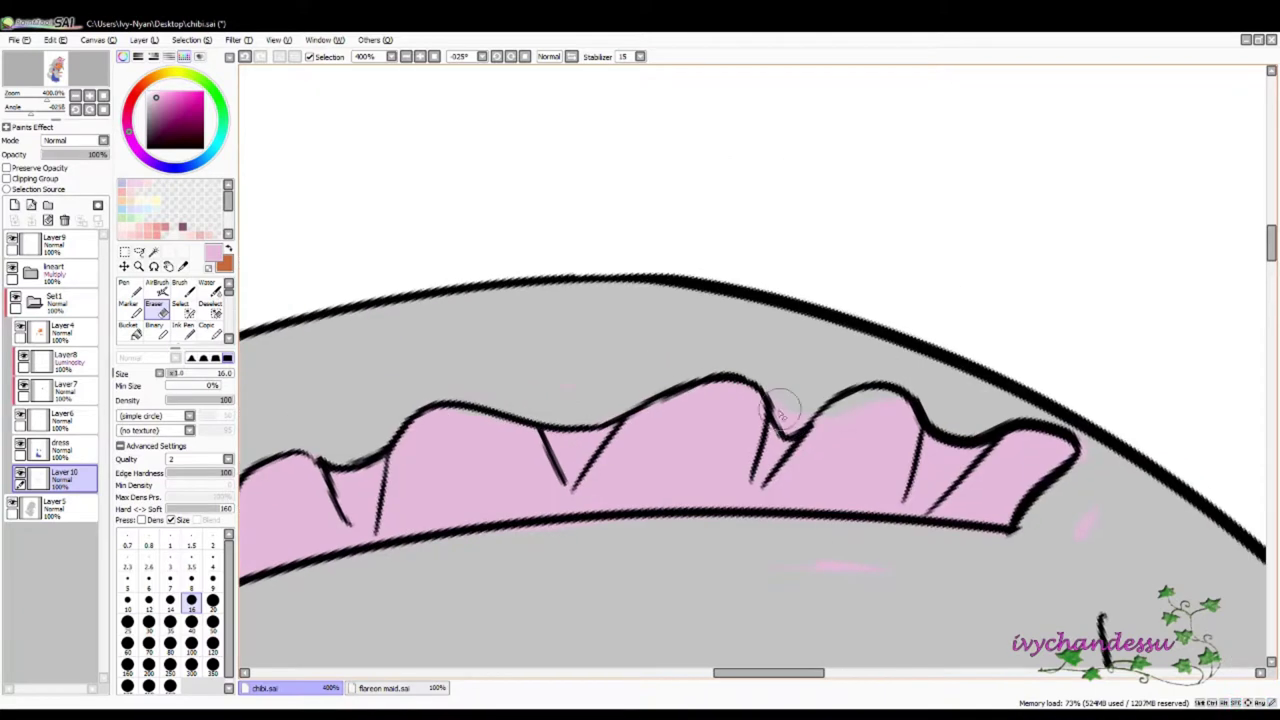
scroll(622, 358, down, 10)
drag(432, 460, 547, 303)
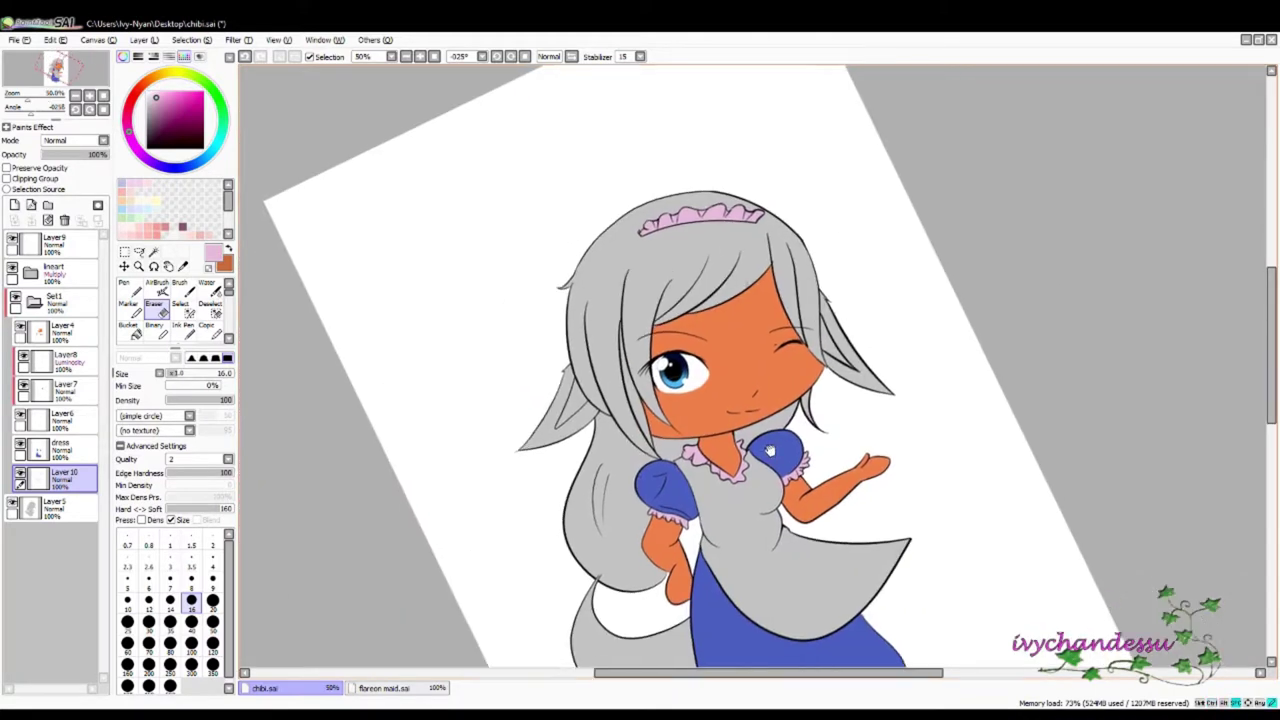
- Paint both ears with the darker skin orange on Layer4, using a larger soft brush
key(x)
key(b)
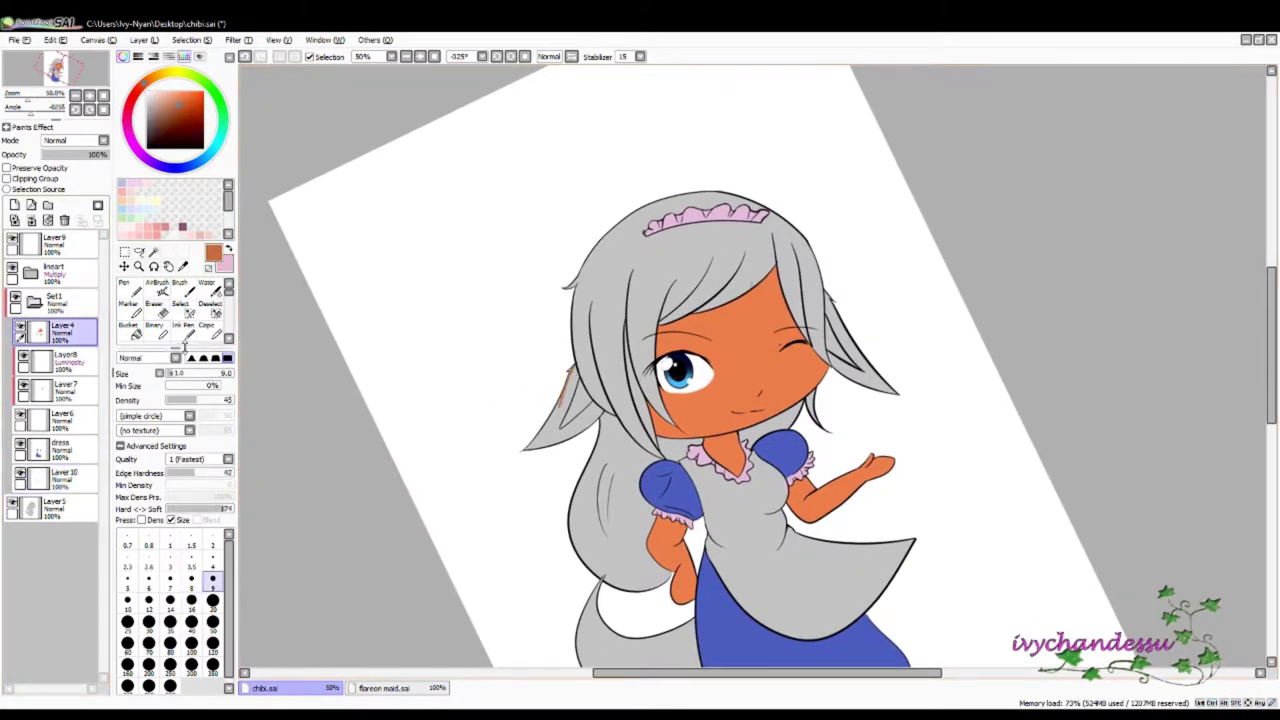
drag(180, 373, 212, 373)
mouse_move(560, 360)
mouse_down()
mouse_move(546, 444)
mouse_move(612, 425)
mouse_up()
drag(864, 336, 870, 345)
mouse_move(830, 300)
mouse_down()
mouse_move(876, 370)
mouse_move(860, 360)
mouse_up()
- Erase the orange overflow outside and inside the outlines of the right ear
scroll(860, 370, up, 6)
key(e)
mouse_move(610, 386)
mouse_down()
mouse_move(591, 277)
mouse_move(629, 392)
mouse_move(563, 334)
mouse_move(633, 368)
mouse_move(610, 345)
mouse_move(655, 580)
mouse_up()
mouse_move(625, 90)
mouse_down()
mouse_move(623, 206)
mouse_move(585, 148)
mouse_up()
mouse_move(608, 366)
mouse_down()
mouse_move(686, 371)
mouse_move(651, 294)
mouse_move(726, 477)
mouse_move(815, 600)
mouse_up()
drag(675, 445, 510, 325)
mouse_move(512, 398)
mouse_down()
mouse_move(651, 509)
mouse_move(620, 460)
mouse_move(686, 366)
mouse_move(707, 362)
mouse_up()
- Cover the dark shade on the cheek beside the right ear with the face's orange, using a size 14 brush
key(b)
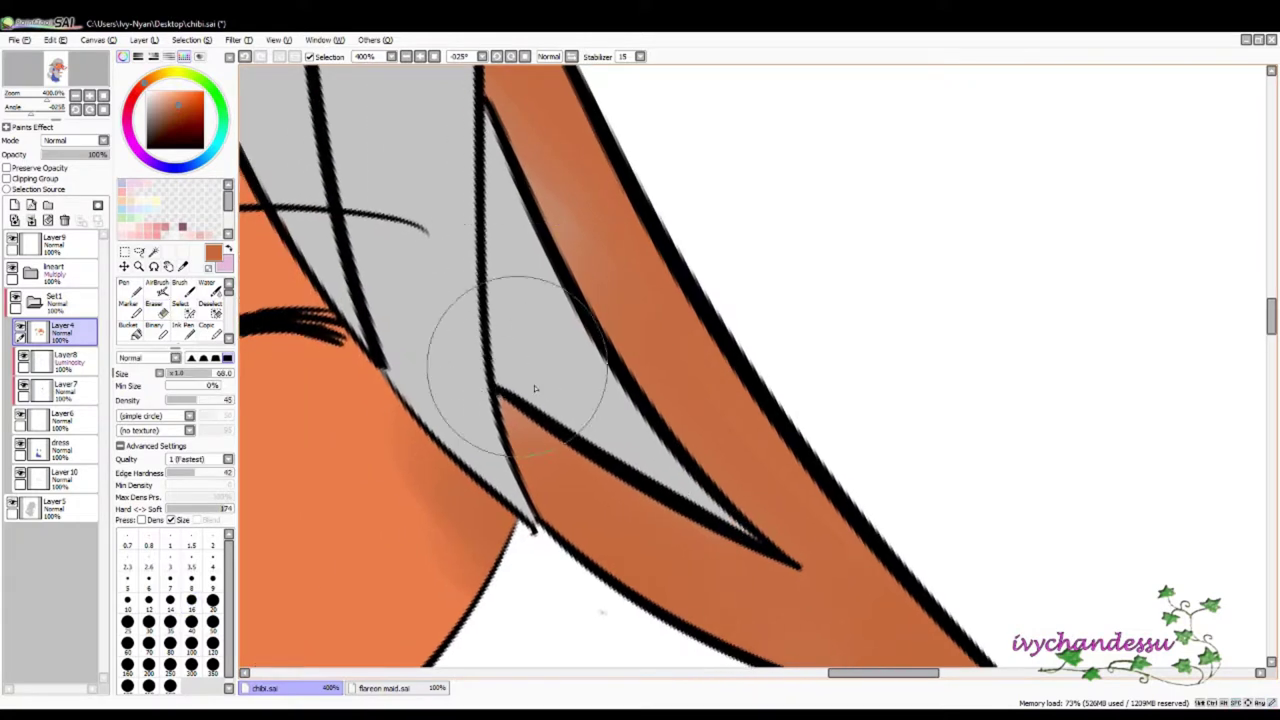
click(170, 600)
drag(520, 408, 536, 434)
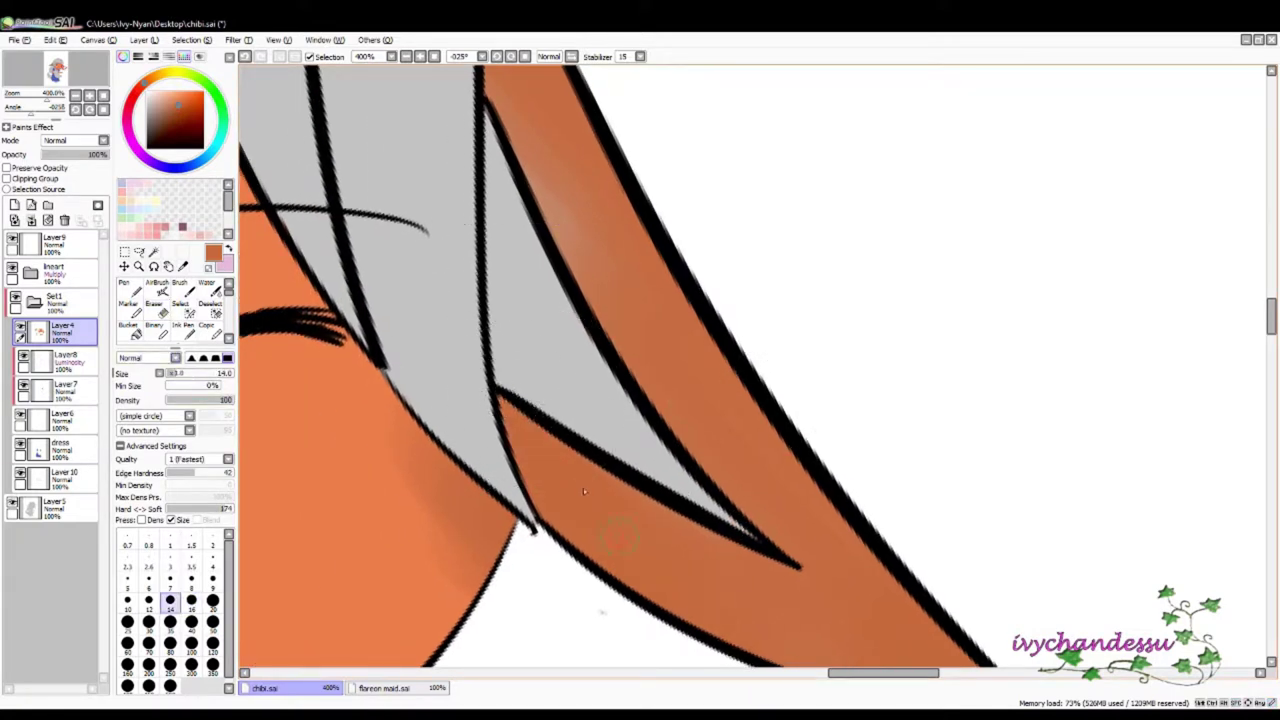
drag(470, 600, 369, 463)
drag(420, 540, 466, 440)
key(ctrl+z)
key(ctrl+z)
click(20, 330)
click(20, 330)
key(ctrl+z)
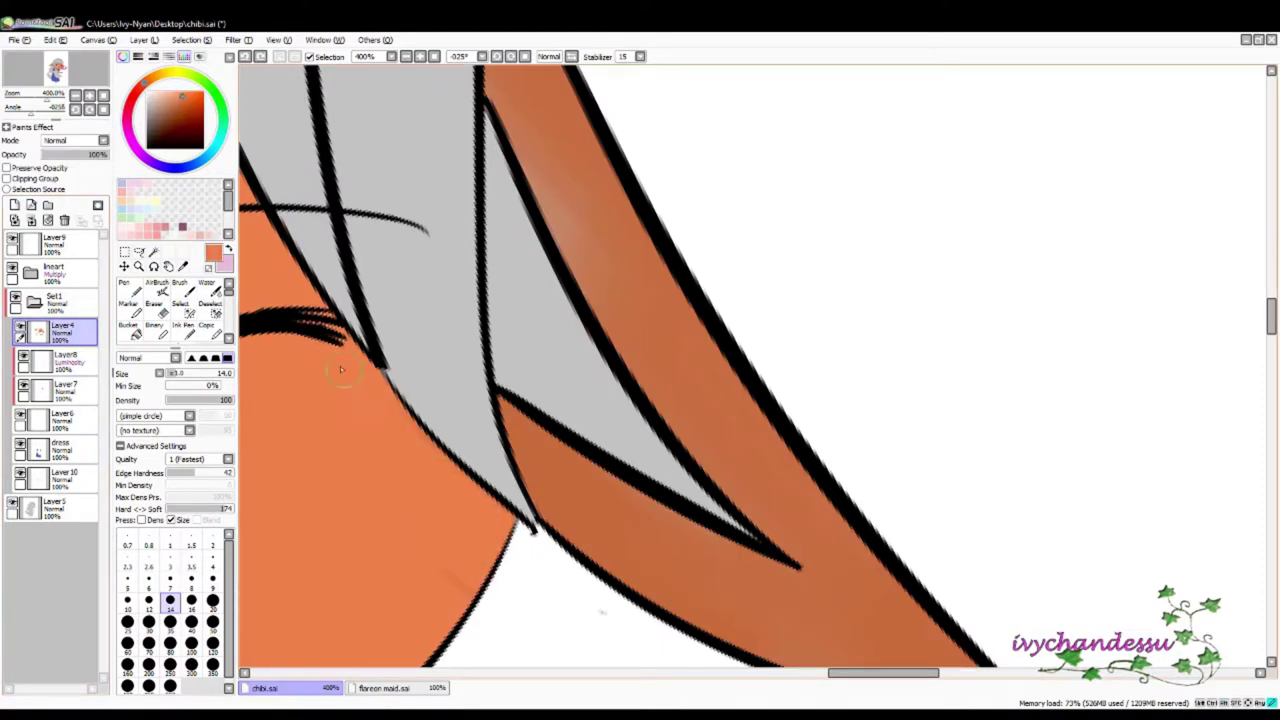
- Recolor the outer strip of the right ear with the face's lighter orange
scroll(340, 370, up, 3)
drag(535, 175, 700, 500)
drag(515, 250, 800, 640)
scroll(589, 351, down, 2)
scroll(650, 480, right, 2)
drag(760, 600, 657, 472)
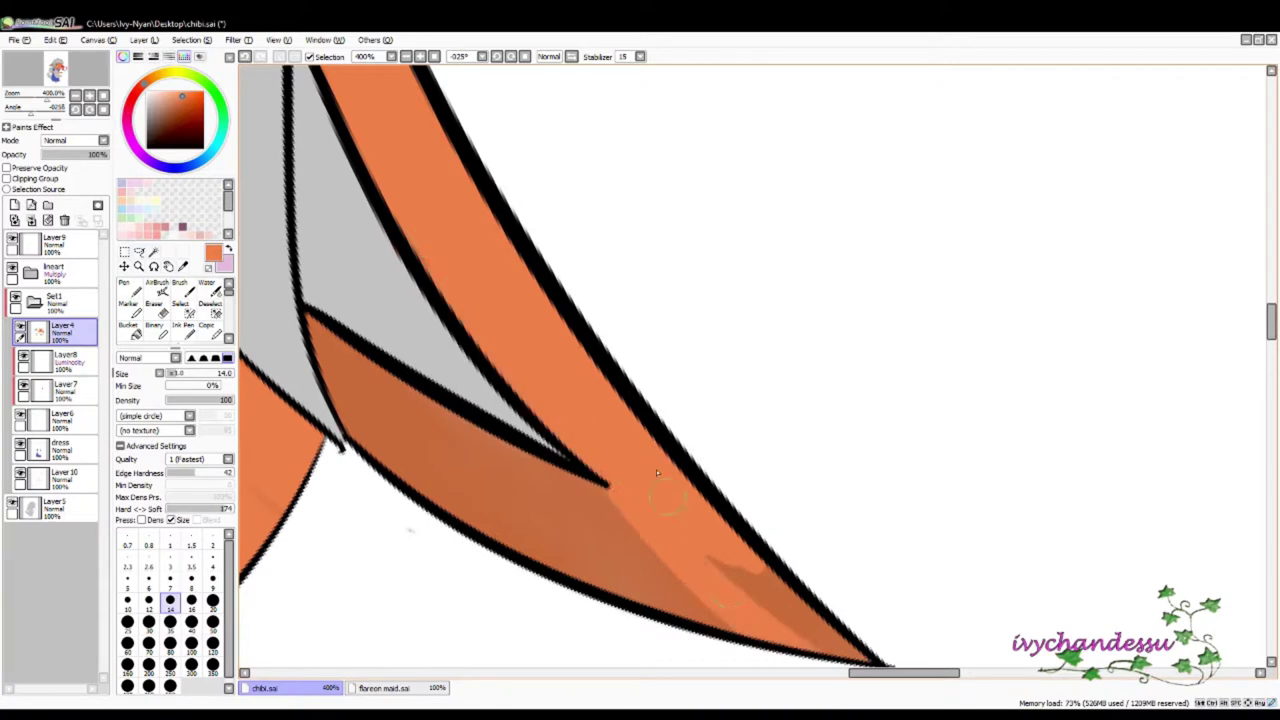
- Cover the remaining dark orange in the right ear's lower part, out to its tip
scroll(677, 486, down, 1)
scroll(677, 486, left, 1)
drag(600, 420, 770, 545)
mouse_move(400, 275)
mouse_down()
mouse_move(750, 535)
mouse_move(620, 440)
mouse_up()
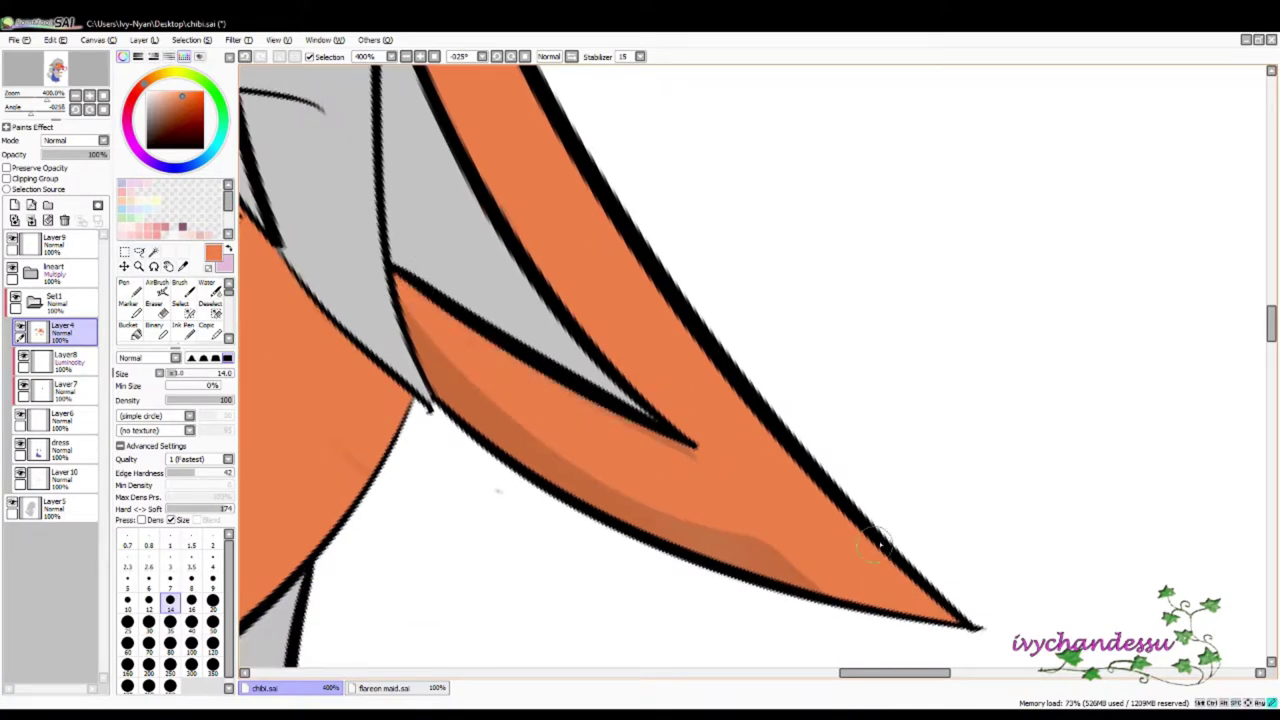
mouse_move(443, 340)
mouse_down()
mouse_move(640, 520)
mouse_move(800, 580)
mouse_up()
- Recolor the upper outer strip of the left ear with the face's lighter orange
scroll(580, 371, left, 5)
scroll(580, 371, down, 3)
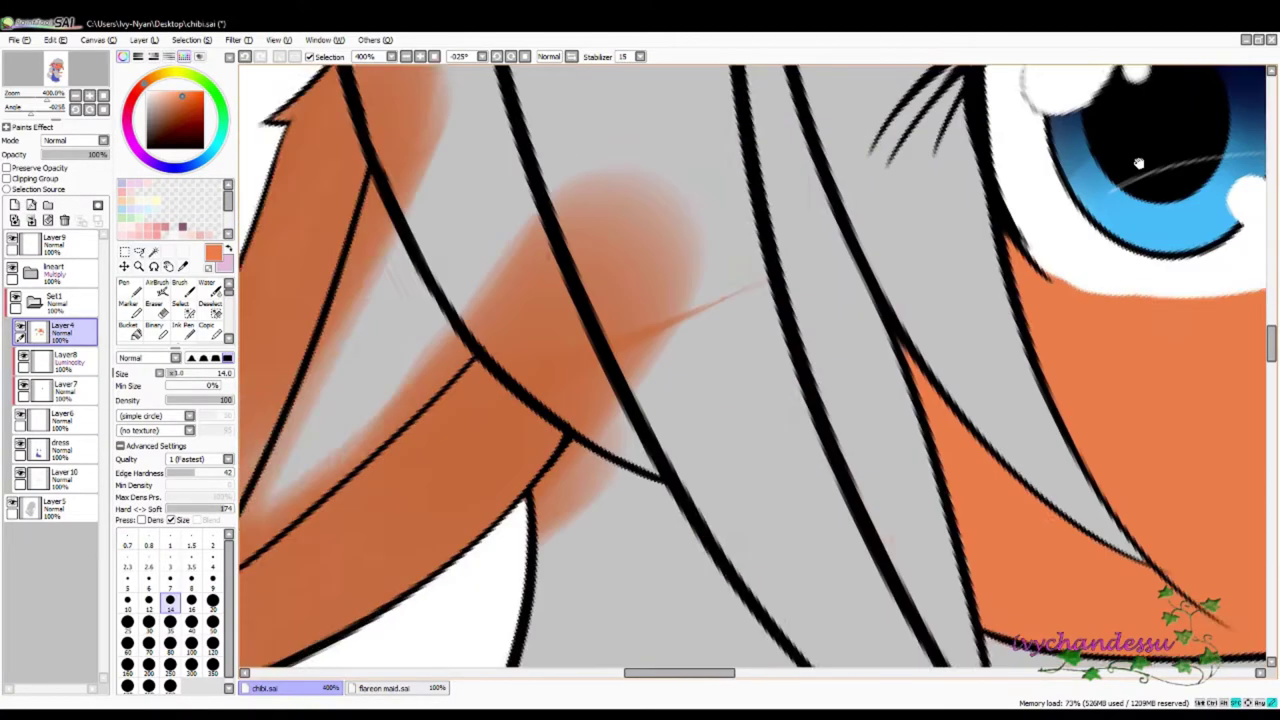
drag(480, 470, 600, 234)
drag(700, 115, 589, 514)
scroll(589, 514, up, 3)
mouse_move(655, 365)
mouse_down()
mouse_move(700, 293)
mouse_move(600, 470)
mouse_up()
drag(720, 290, 551, 457)
- Paint the tip and lower part of the left ear with the same lighter orange, up to the hair outline
scroll(551, 457, down, 3)
mouse_move(630, 350)
mouse_down()
mouse_move(580, 460)
mouse_move(580, 520)
mouse_up()
drag(575, 585, 740, 470)
drag(615, 520, 865, 340)
drag(700, 555, 990, 330)
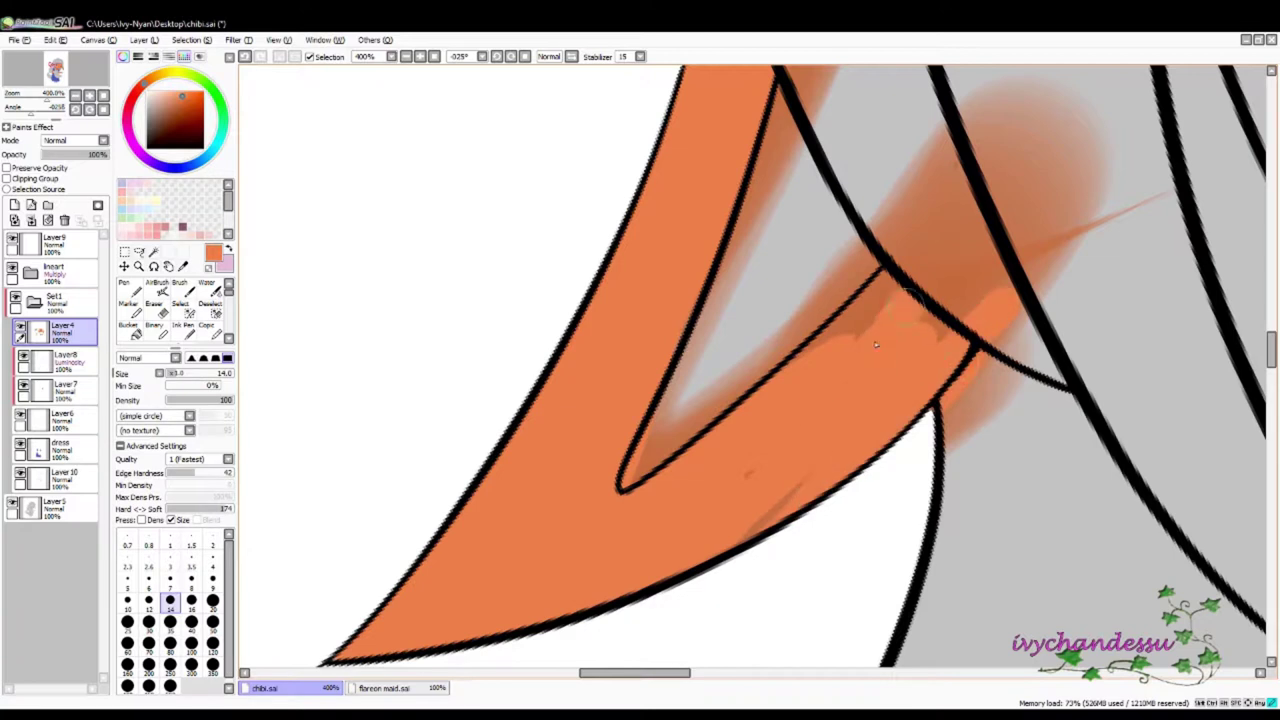
drag(760, 380, 940, 275)
- Select the hair areas around the left ear with the Magic Wand, working from the lineart folder
scroll(697, 468, up, 3)
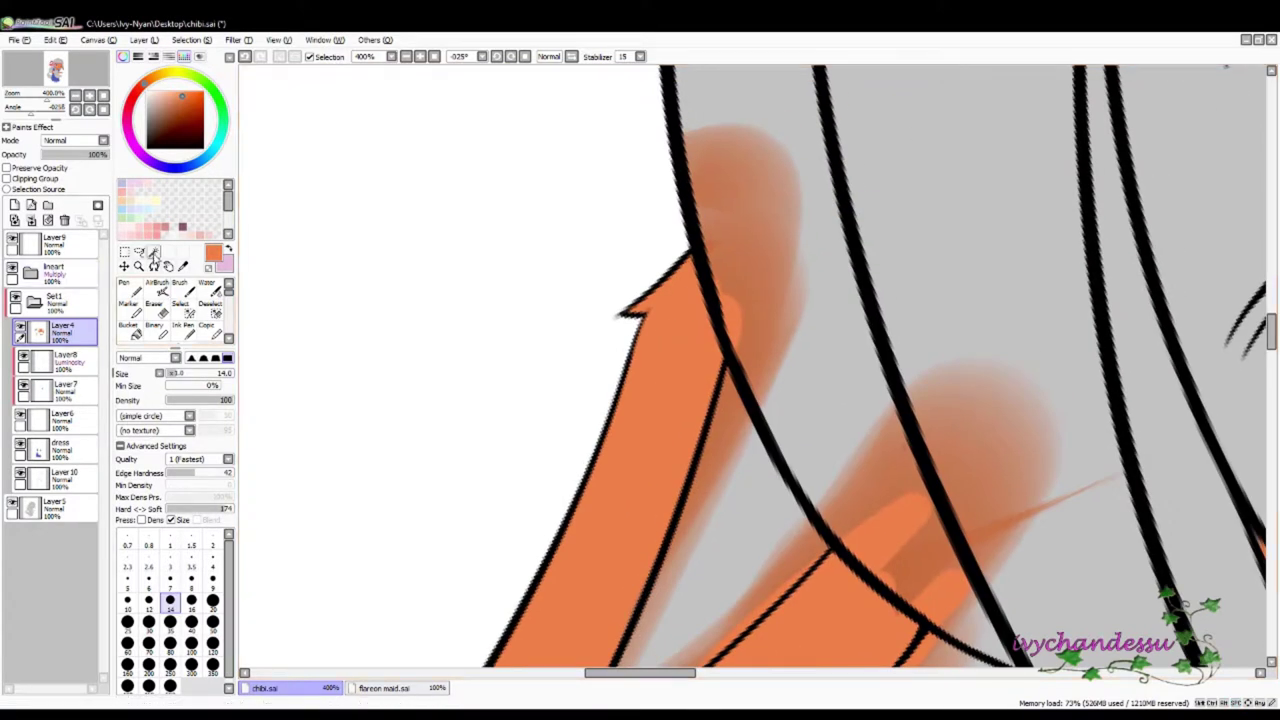
click(153, 253)
click(1000, 250)
key(ctrl+d)
click(55, 271)
click(960, 220)
scroll(665, 323, up, 3)
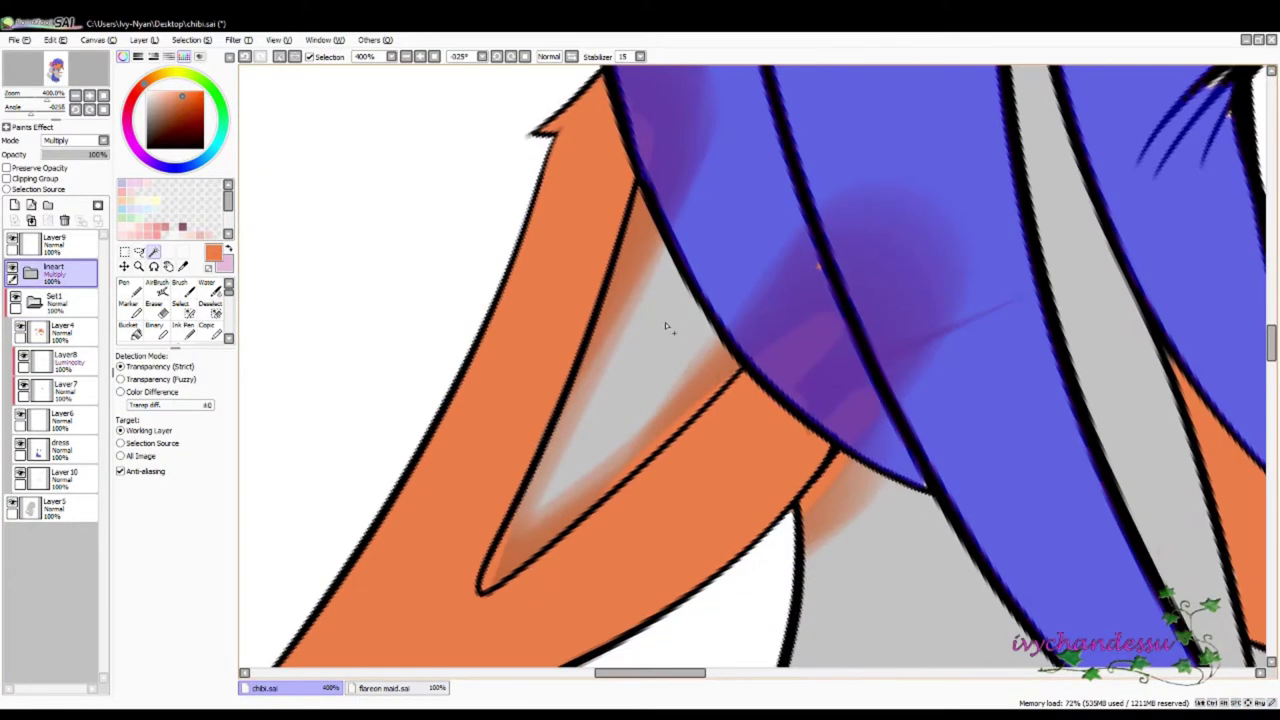
scroll(665, 323, down, 8)
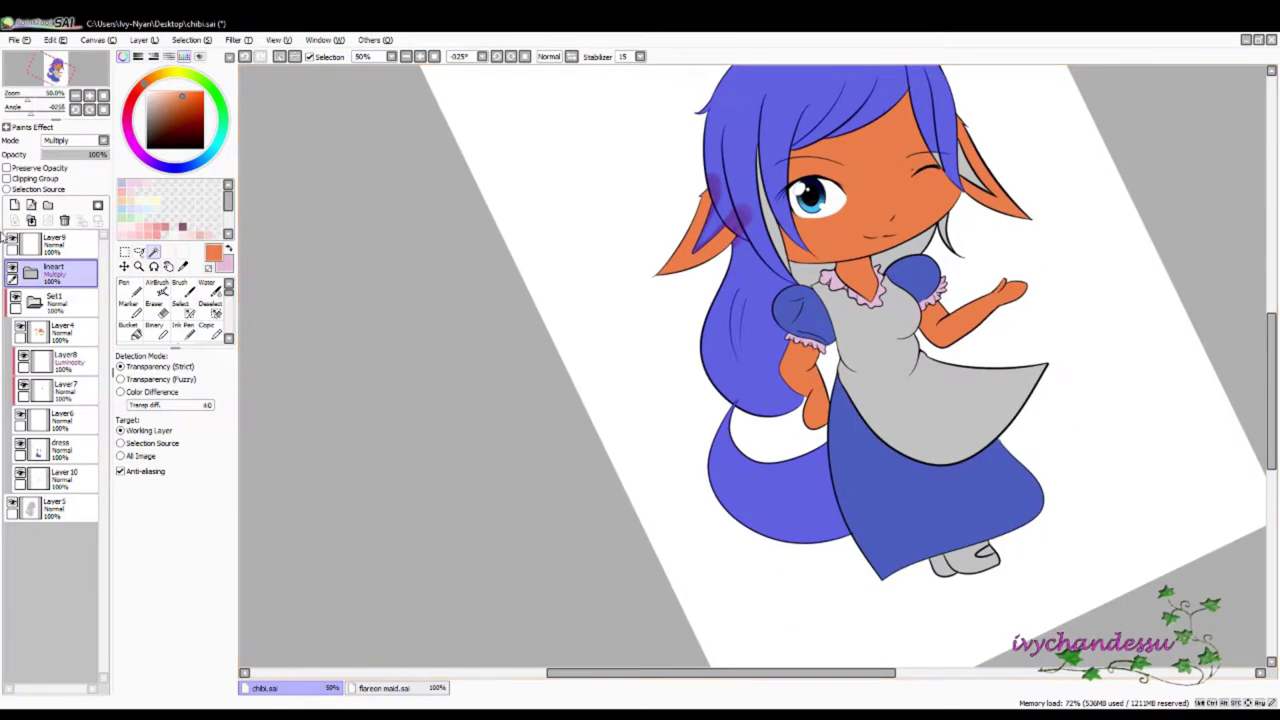
- Clear the orange overflow inside the selected hair areas on Layer4 and drop the selection
click(60, 330)
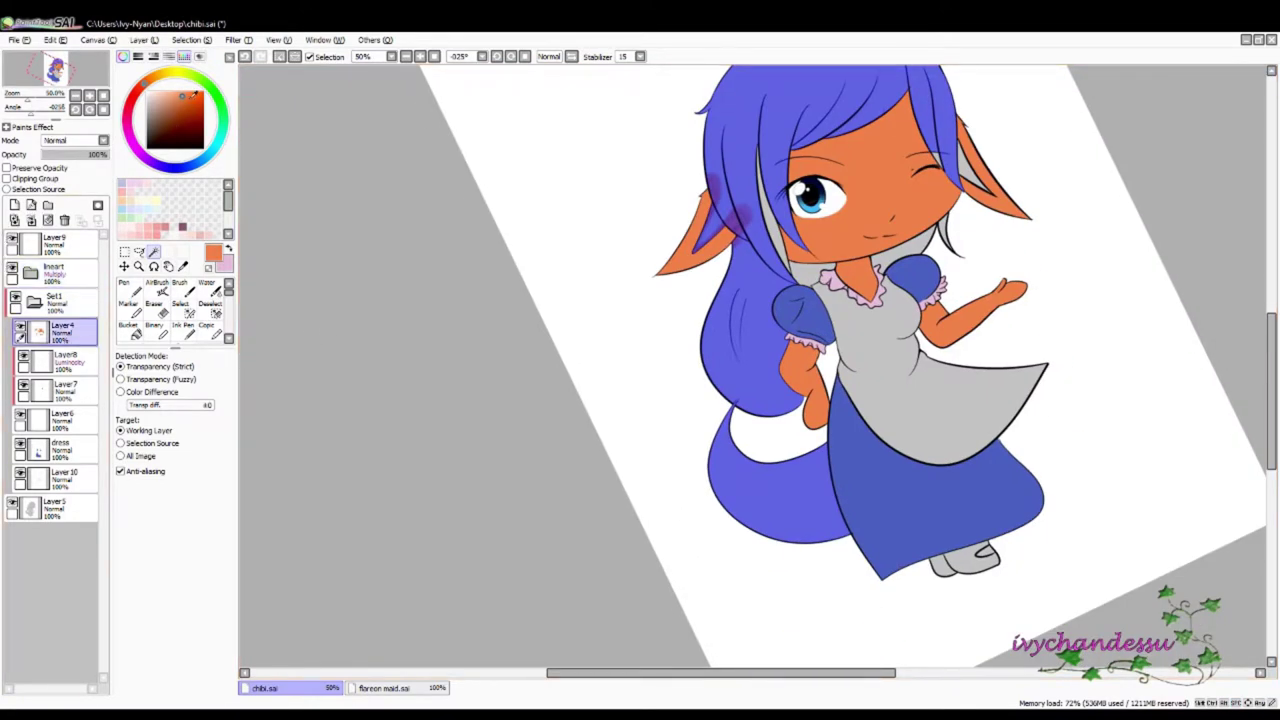
key(ctrl+z)
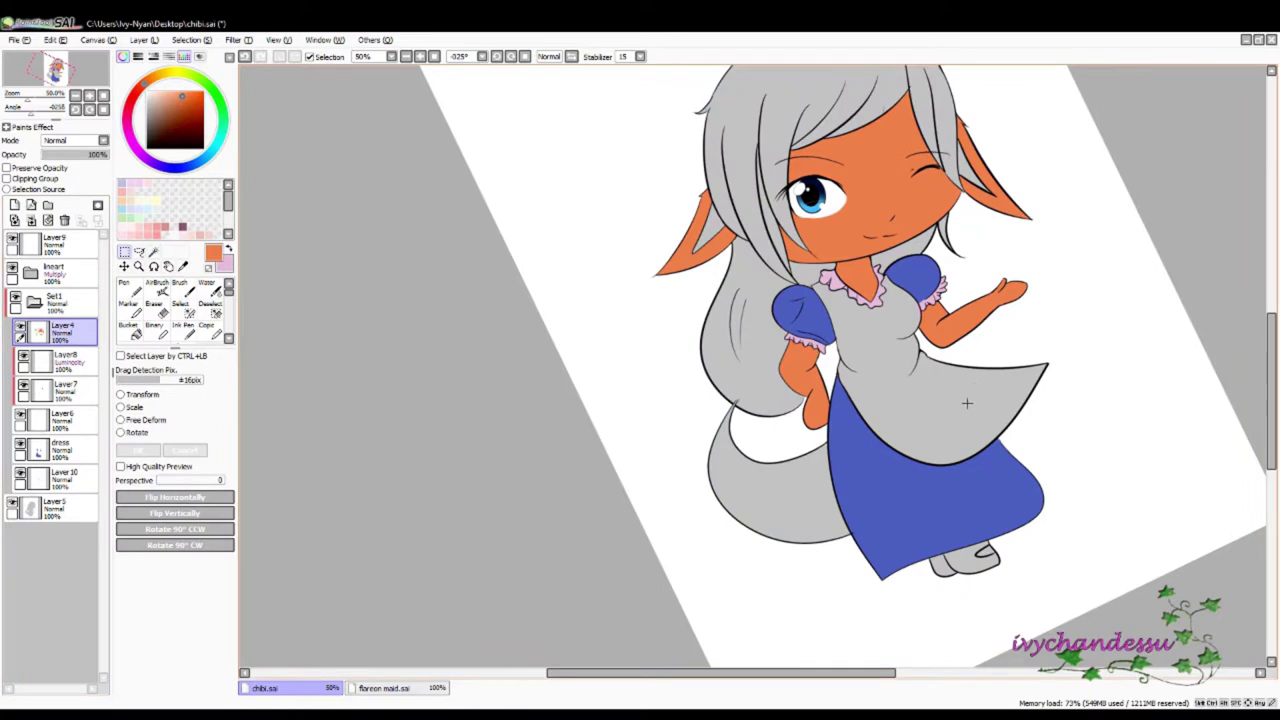
drag(1040, 330, 960, 451)
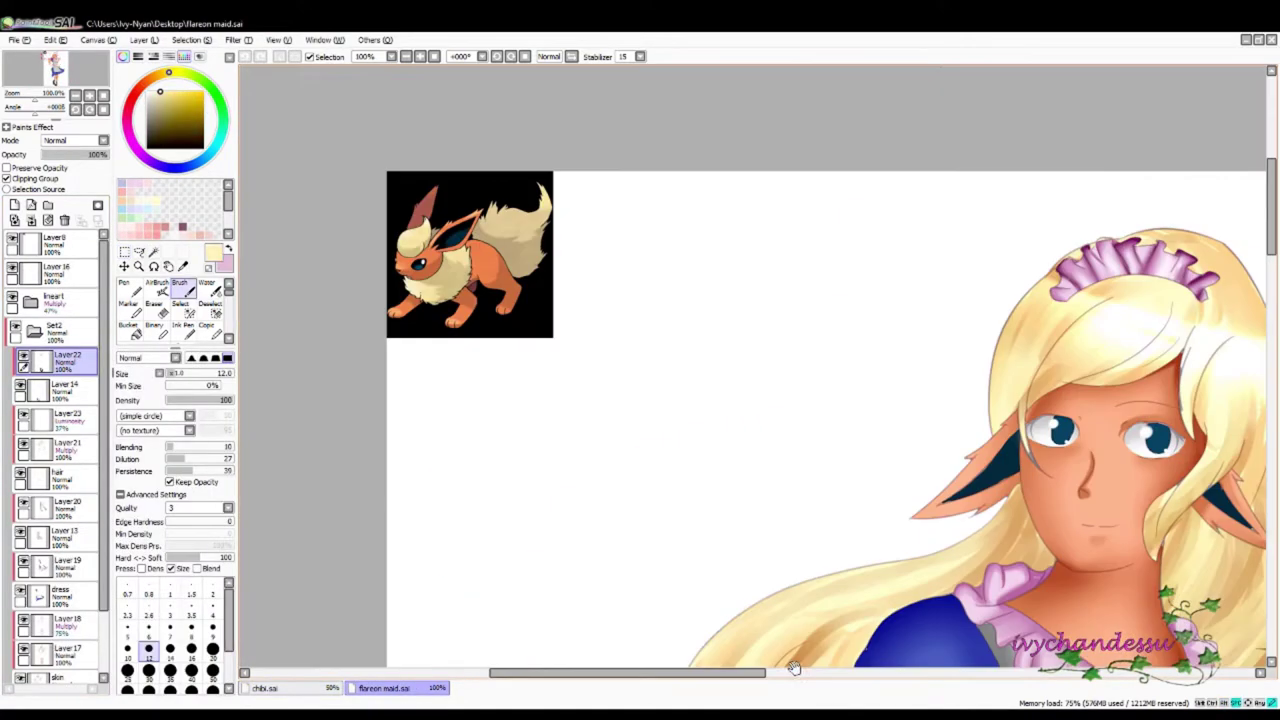
- Sample the cream color of the Flareon's tail in flareon maid.sai and add a layer named hair above dress in chibi.sai
alt+click(508, 218)
click(292, 689)
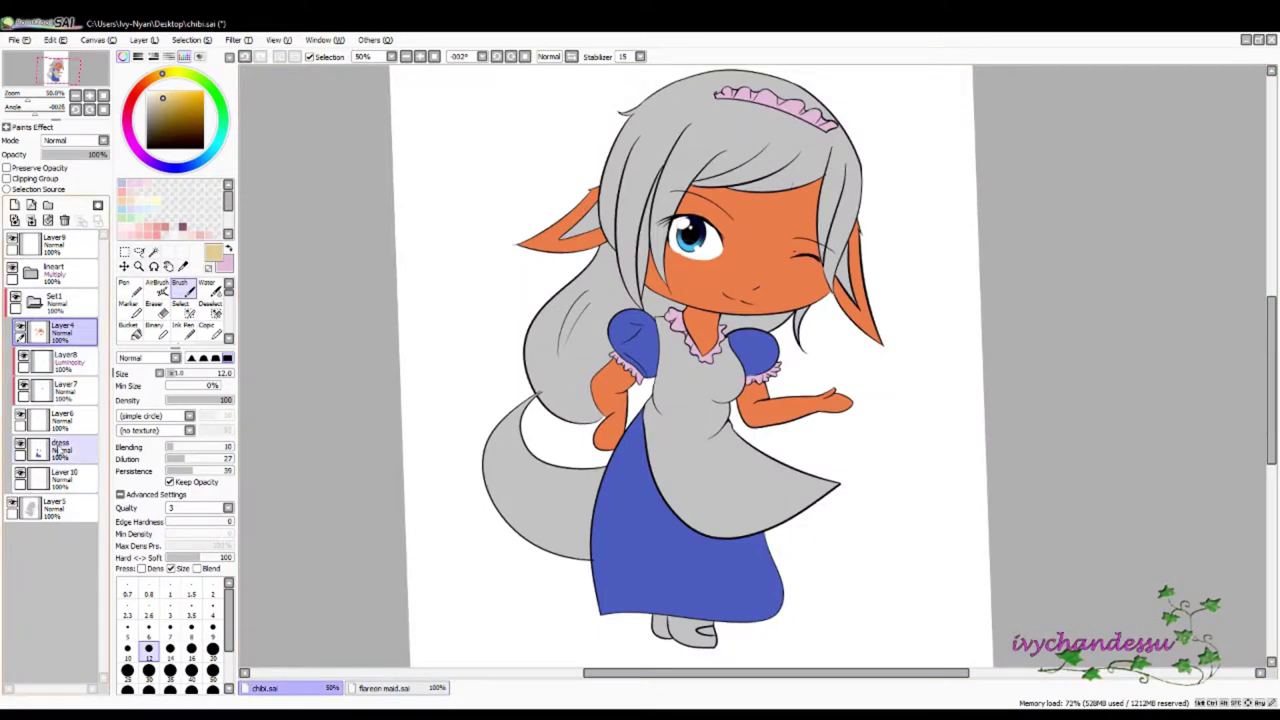
click(14, 205)
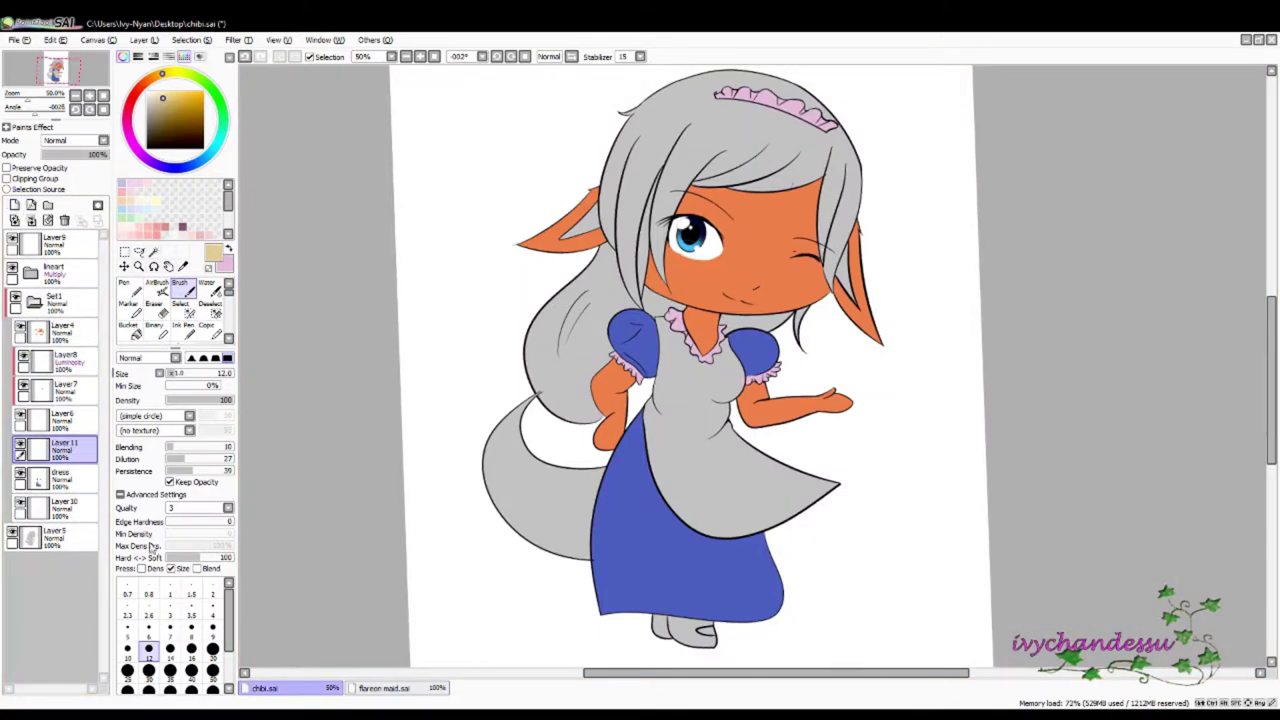
key(Return)
- Select the fringe, the loose strands and the long back hair with the Magic Wand on the lineart folder
key(w)
click(52, 270)
click(660, 160)
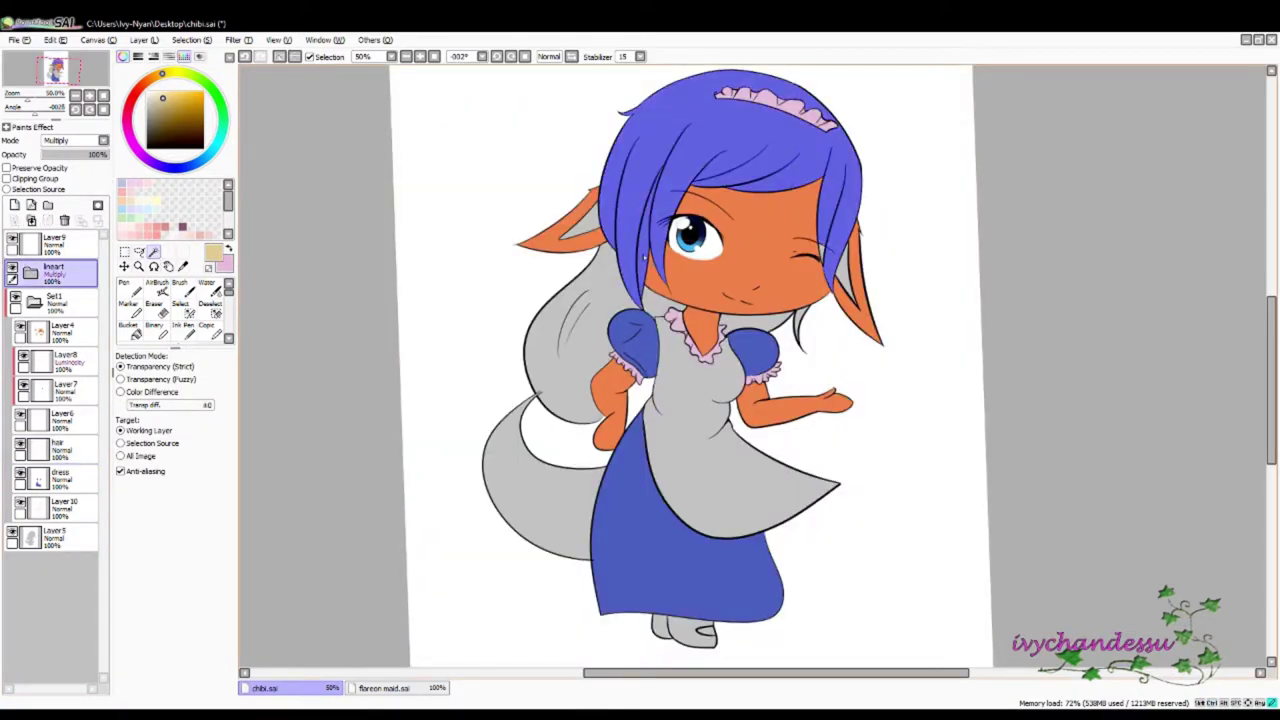
click(808, 324)
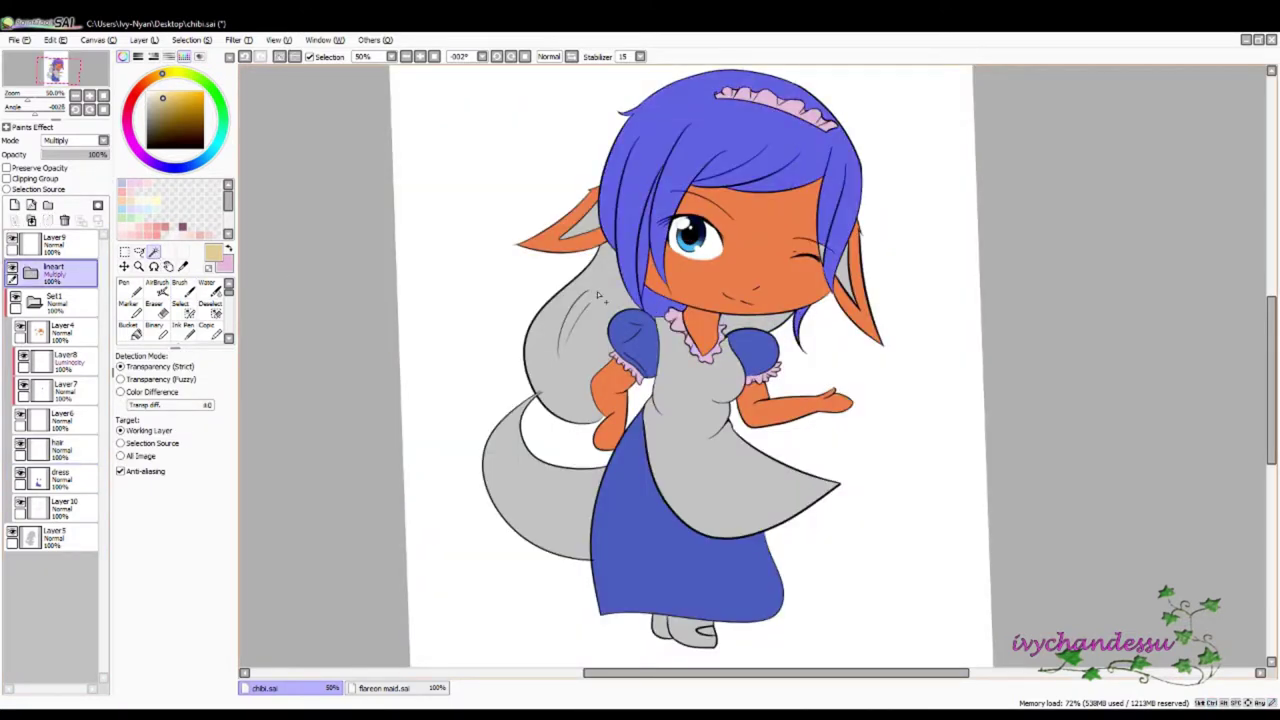
click(540, 360)
- Close the outline gap beside the collar with the selection pen and add the hair behind the neck to the selection
scroll(437, 321, up, 4)
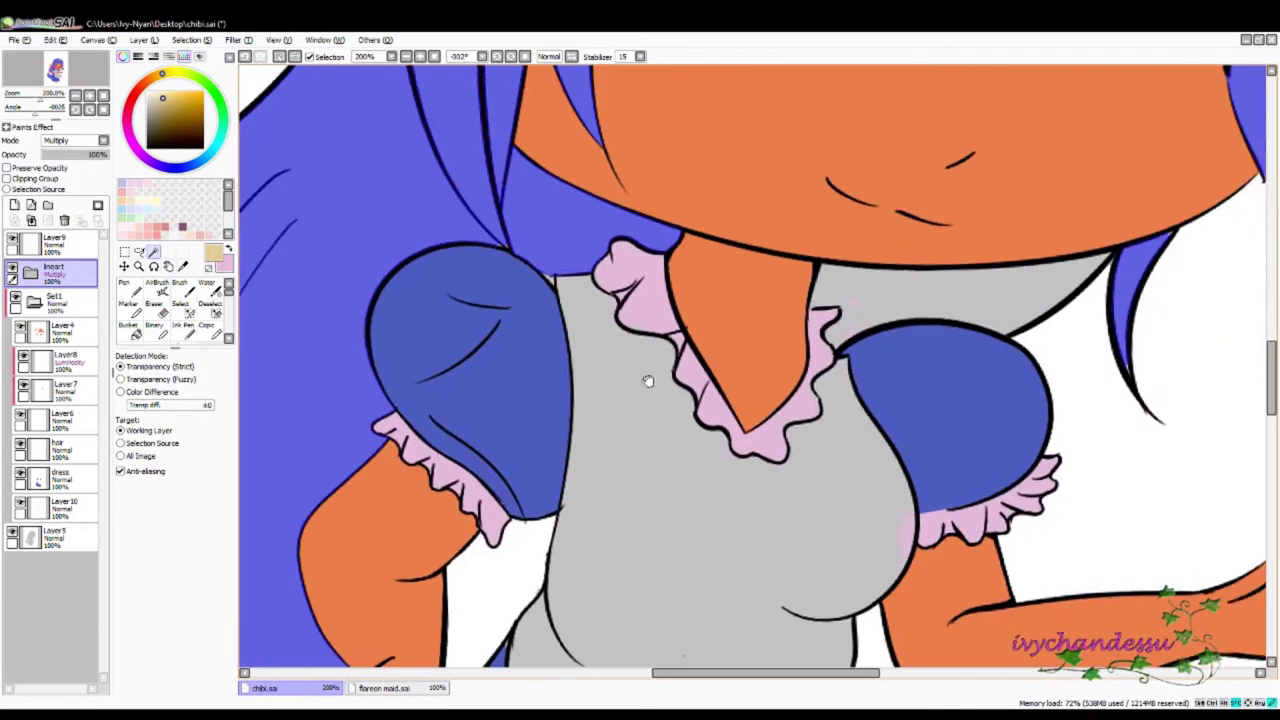
key(s)
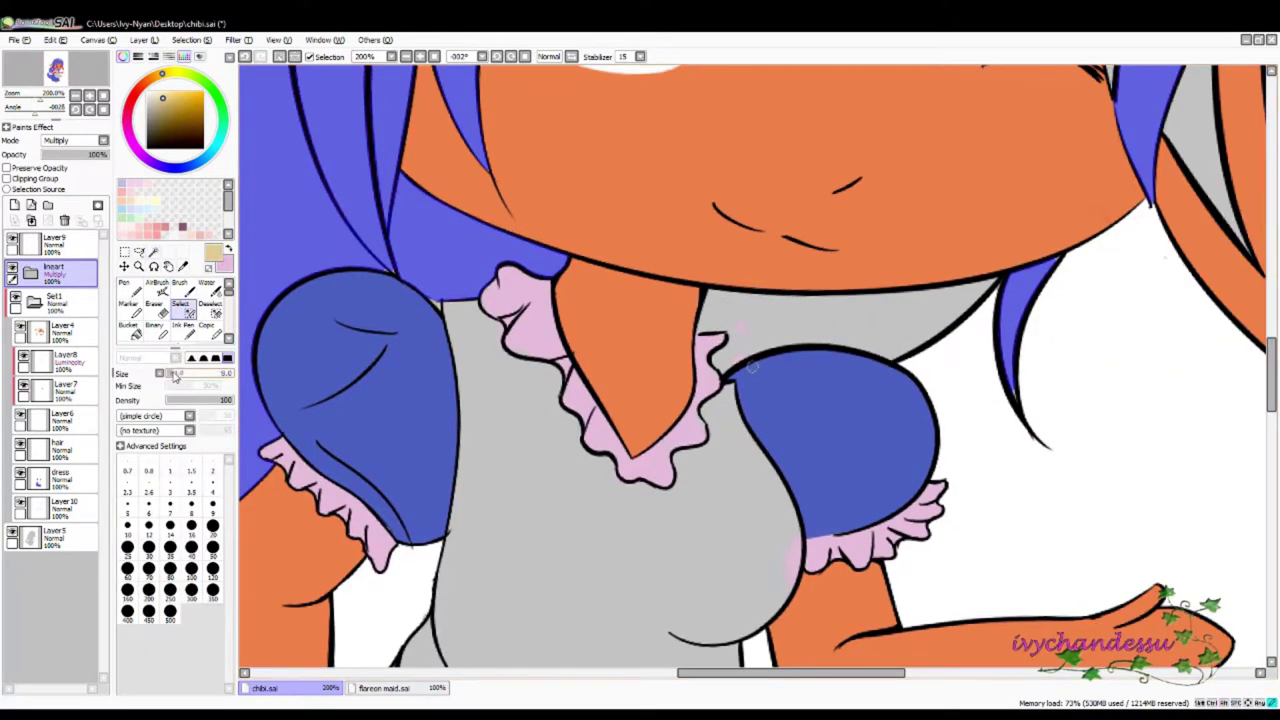
click(153, 252)
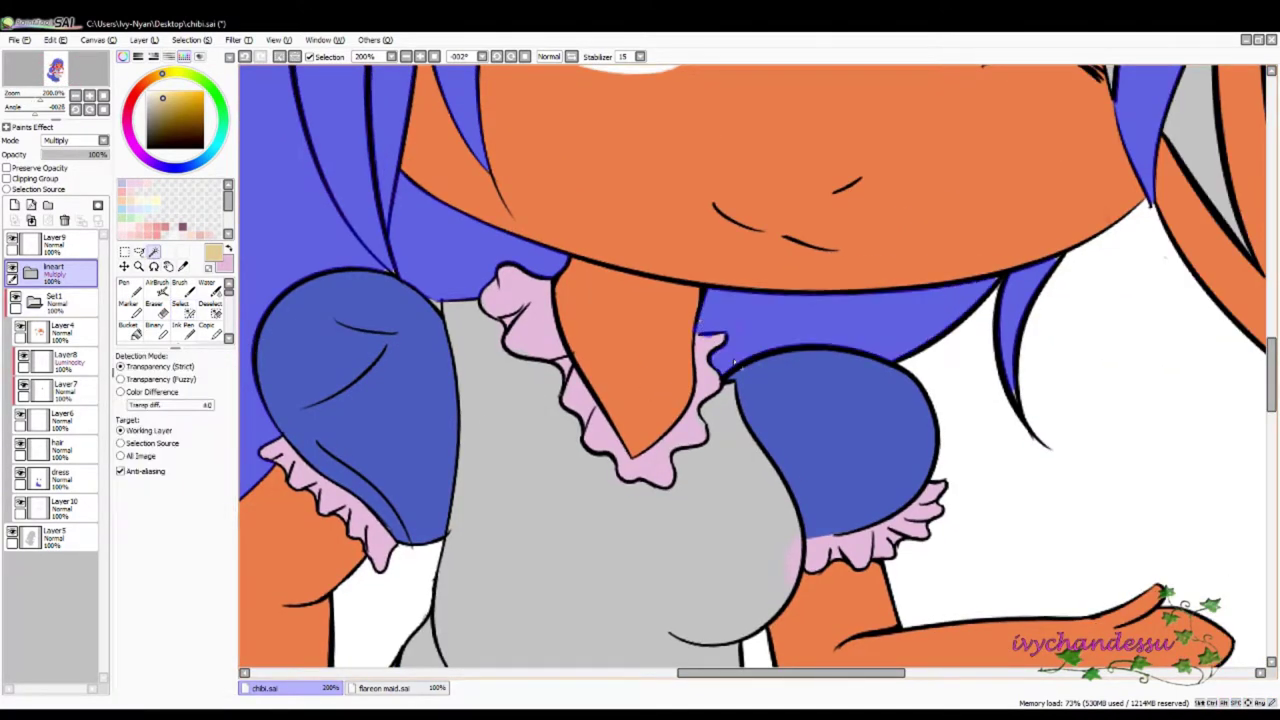
- Fill the selected hair and tail areas with the sampled cream on the hair layer and drop the selection
key(minus)
key(minus)
key(minus)
key(minus)
click(128, 333)
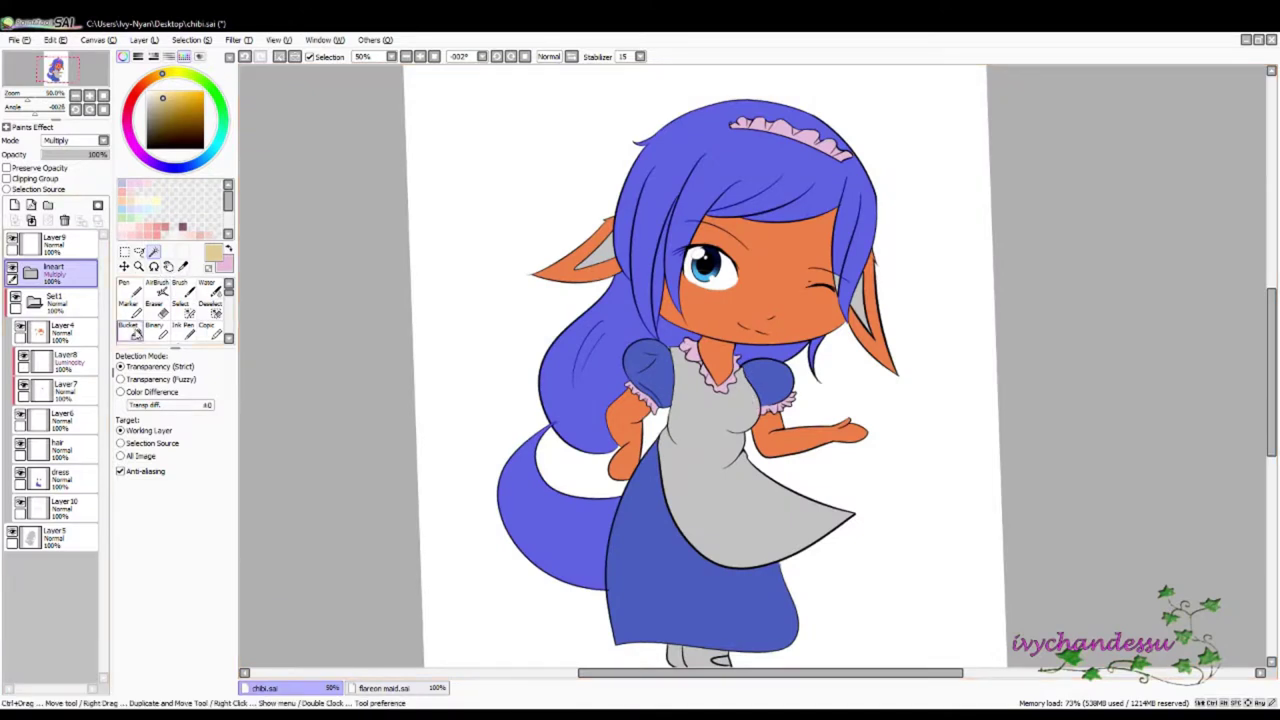
click(575, 380)
click(55, 447)
click(582, 325)
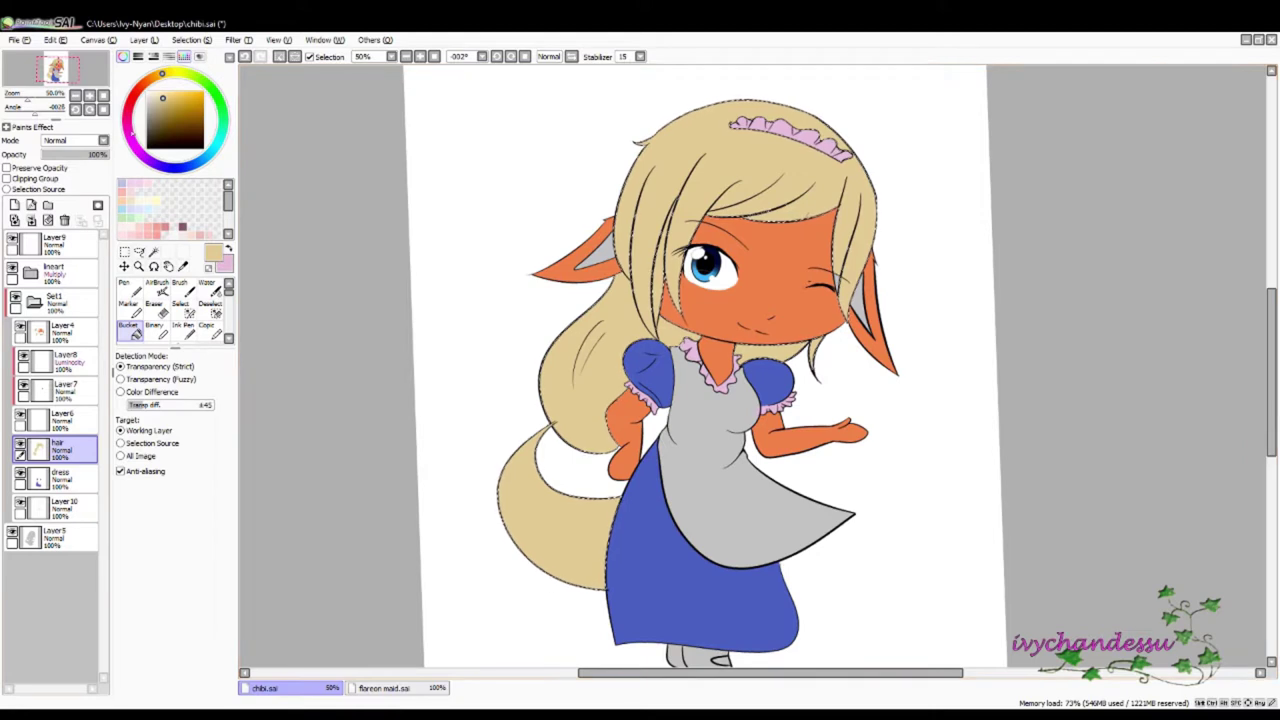
key(m)
key(ctrl+d)
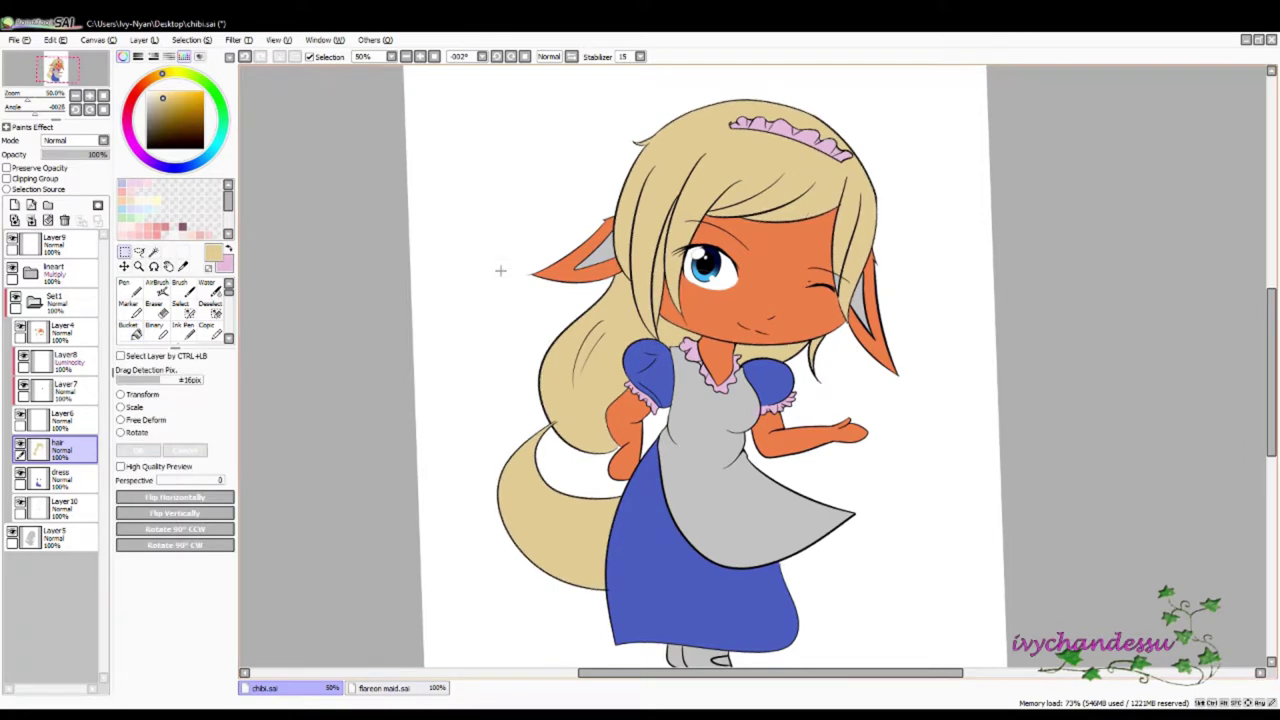
- Select both inner ears and the shoes with the Magic Wand on the lineart folder
click(153, 253)
click(608, 256)
key(ctrl+d)
click(55, 268)
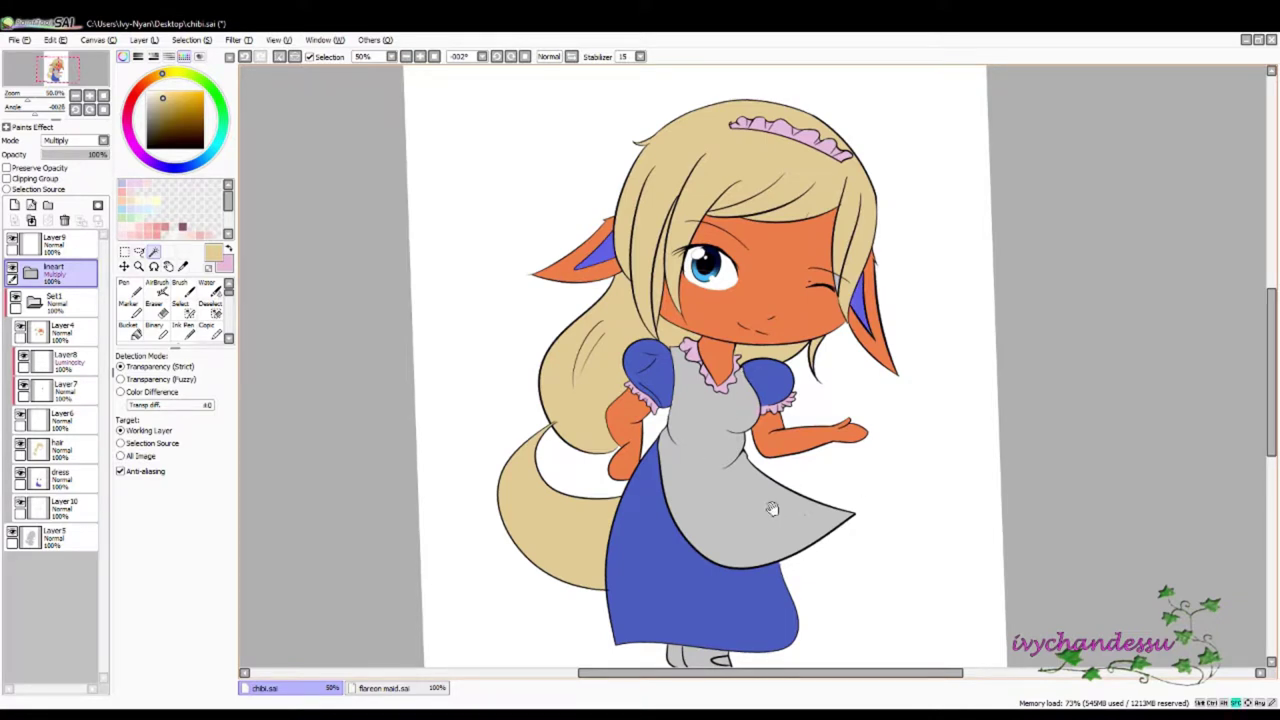
scroll(775, 513, down, 4)
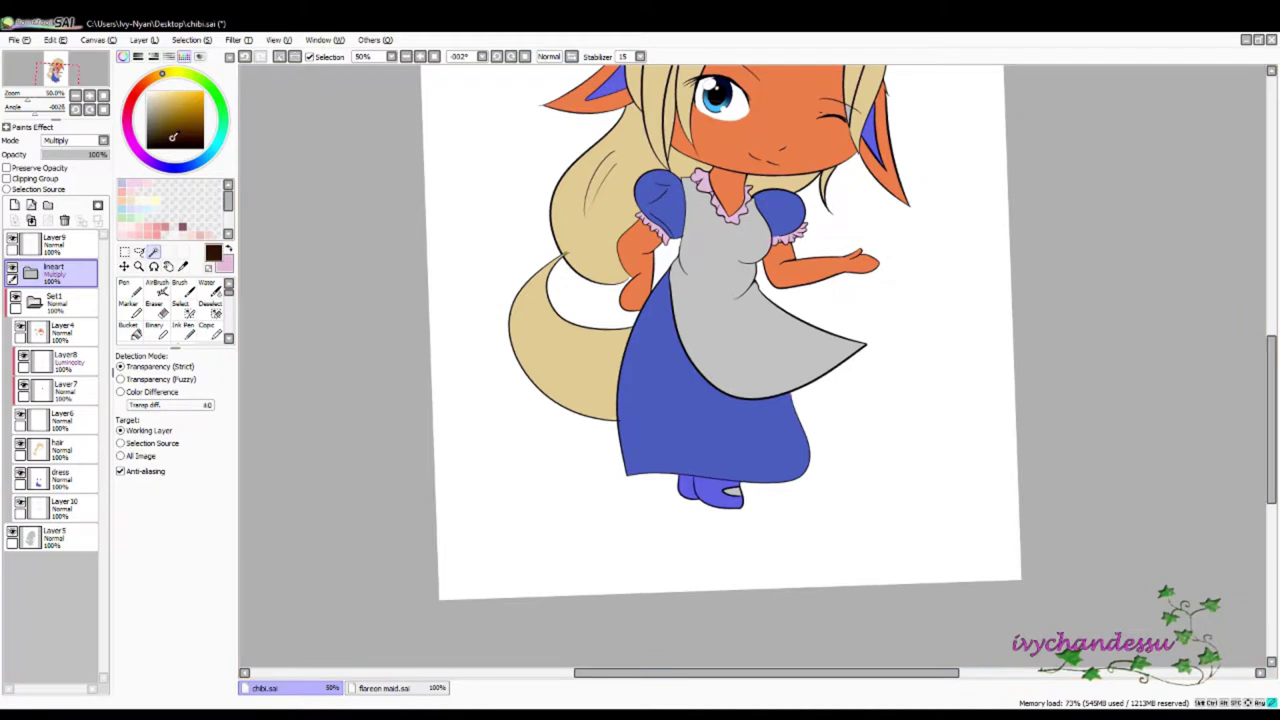
- Fill the selected shoes with dark grey on Layer10 using the Bucket
click(90, 507)
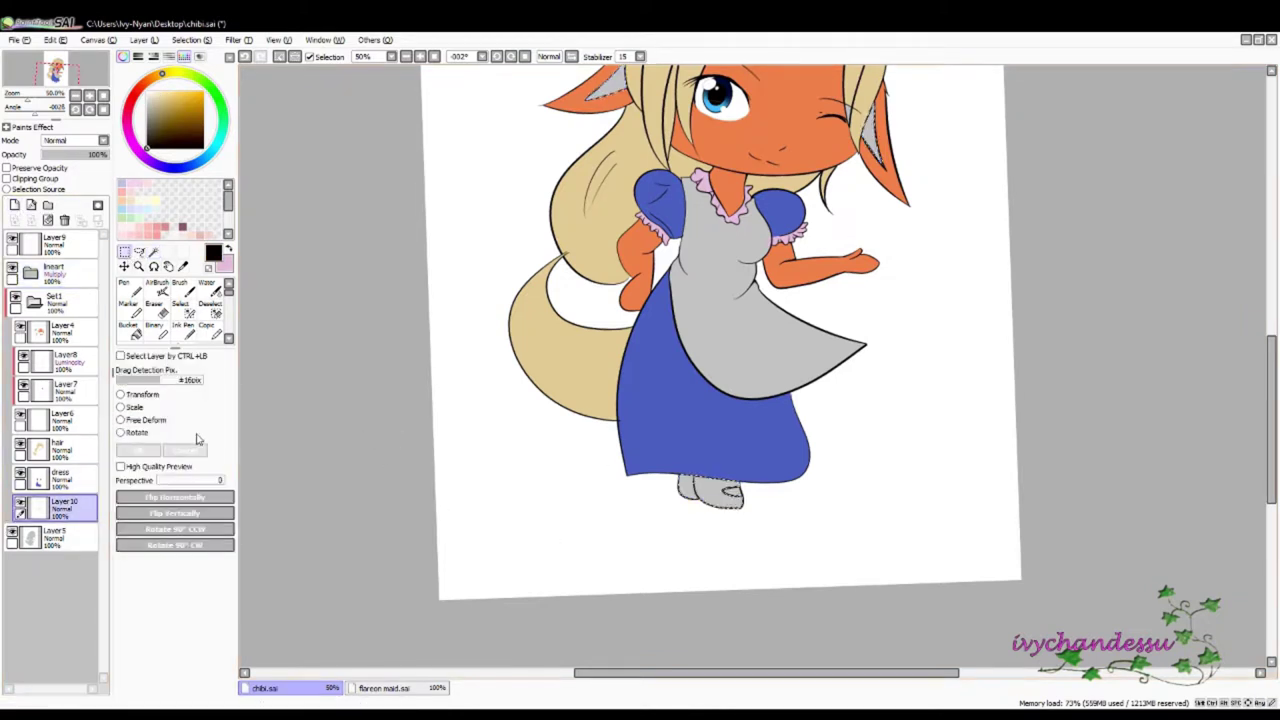
click(130, 332)
click(710, 490)
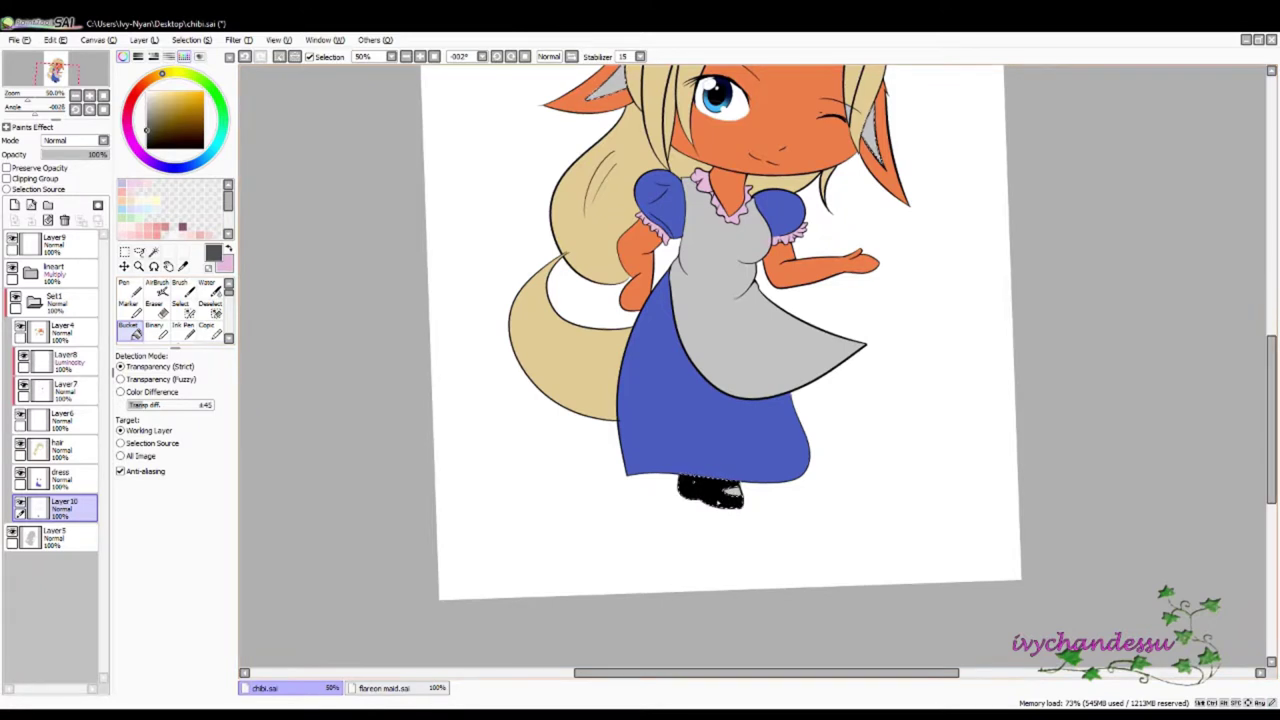
key(m)
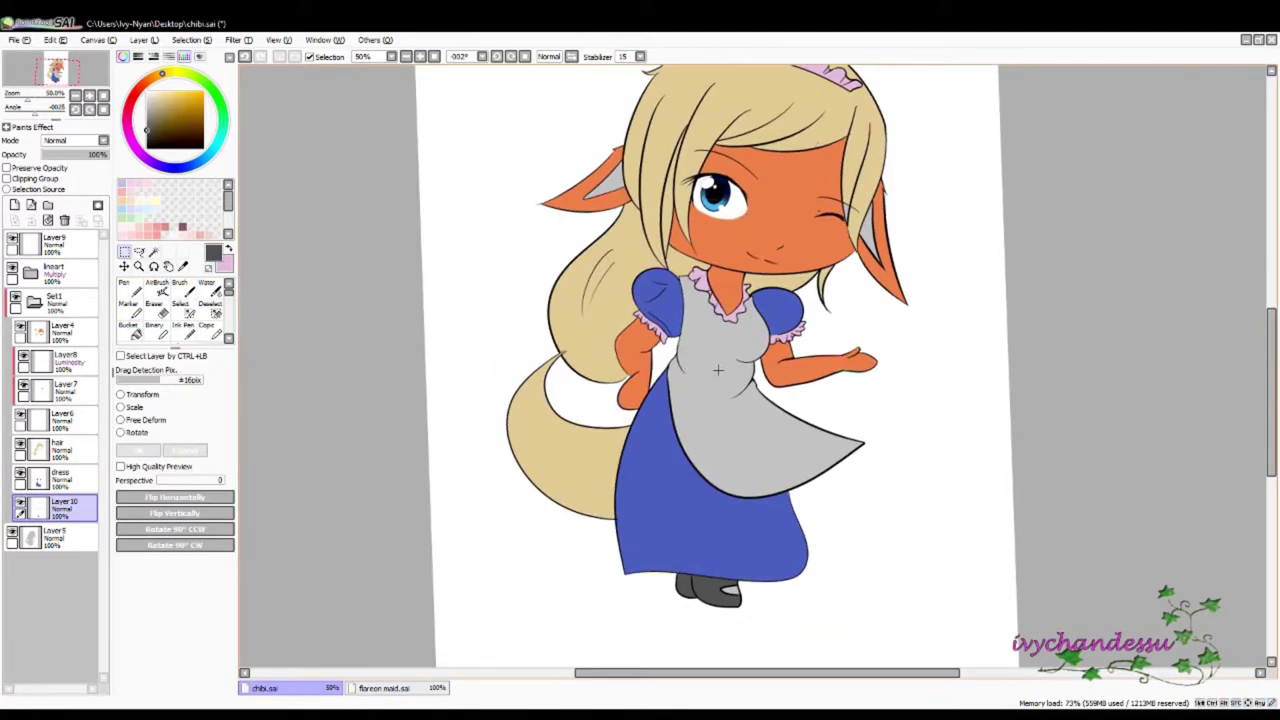
- Sample the Flareon's dark blue inner ear color in flareon maid.sai and fill both inner ears in chibi.sai with it on Layer10
click(153, 251)
click(400, 687)
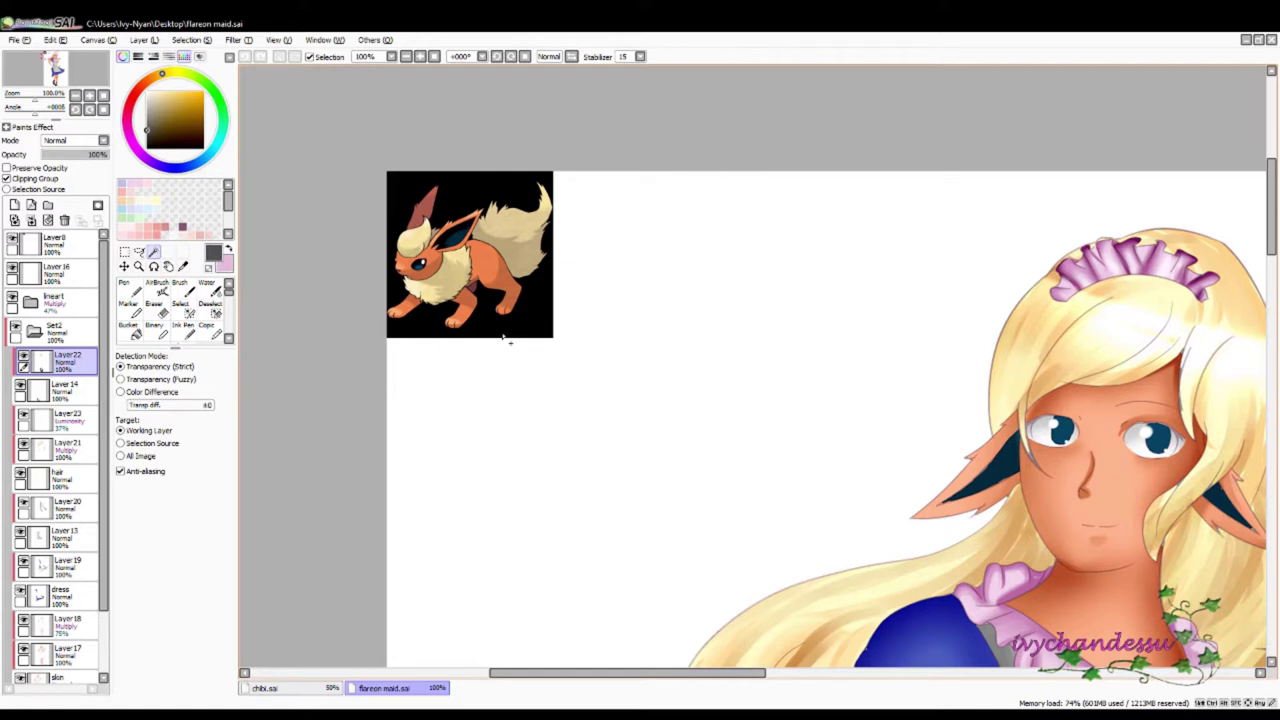
scroll(720, 486, up, 3)
drag(720, 486, 640, 410)
key(b)
scroll(602, 374, down, 3)
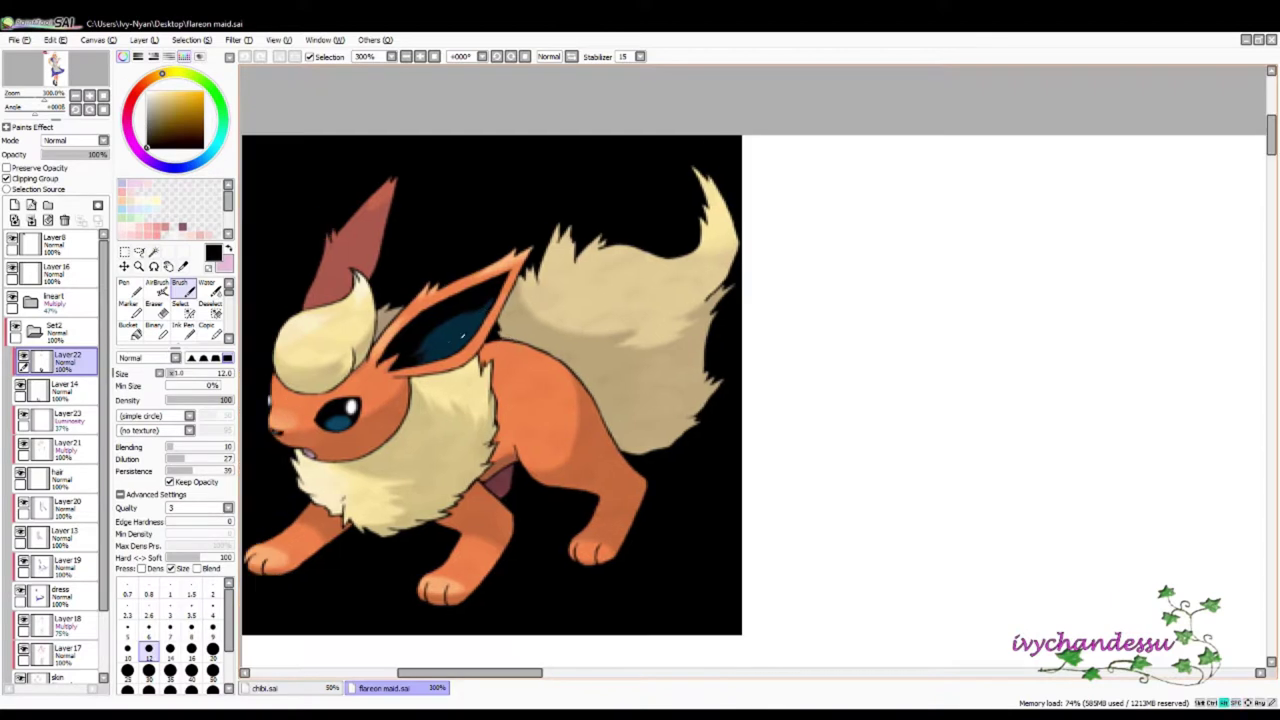
click(265, 688)
click(129, 328)
click(555, 344)
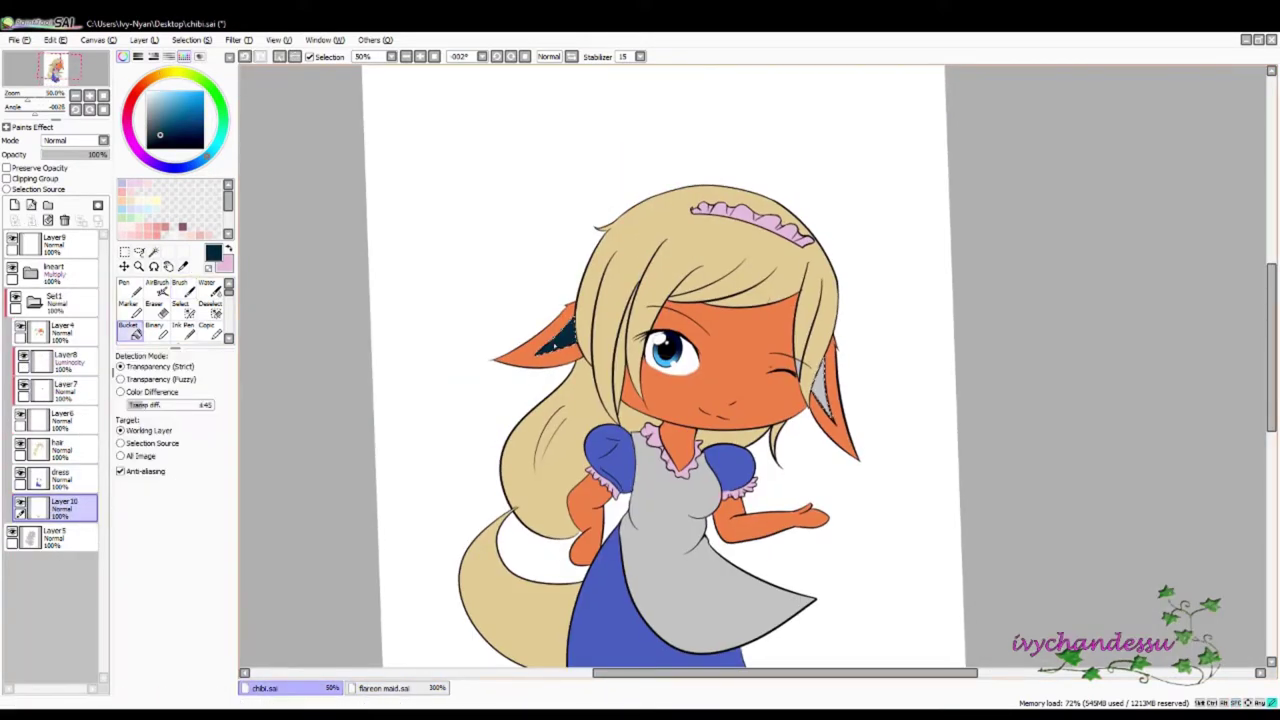
drag(555, 344, 569, 249)
click(124, 266)
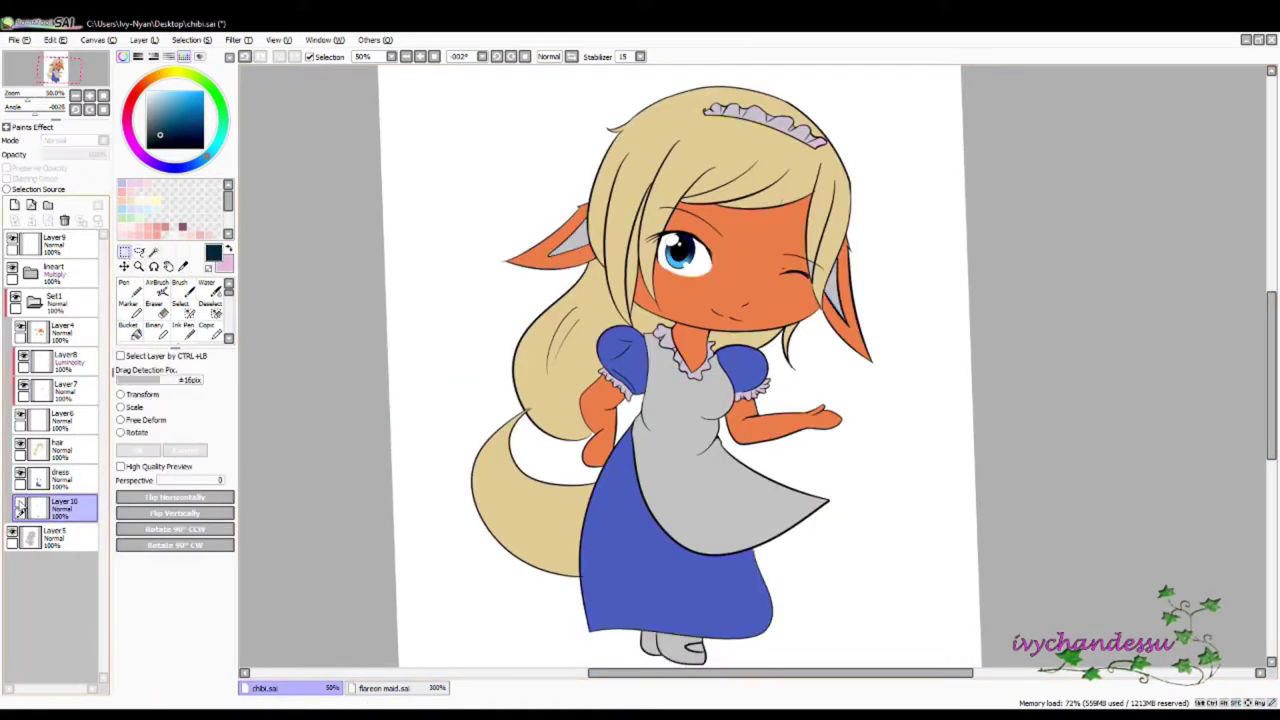
- Make the dress layer active, sample the dress blue and darken the brush color to navy
click(60, 478)
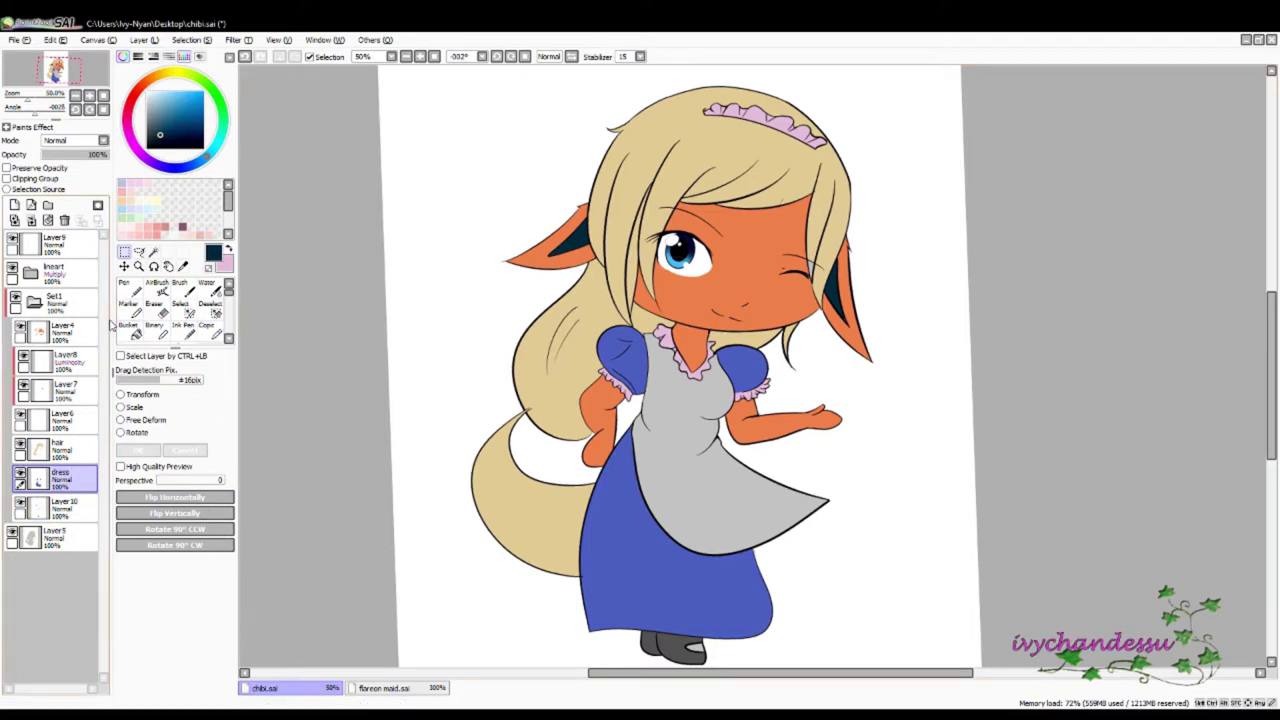
click(172, 139)
click(179, 288)
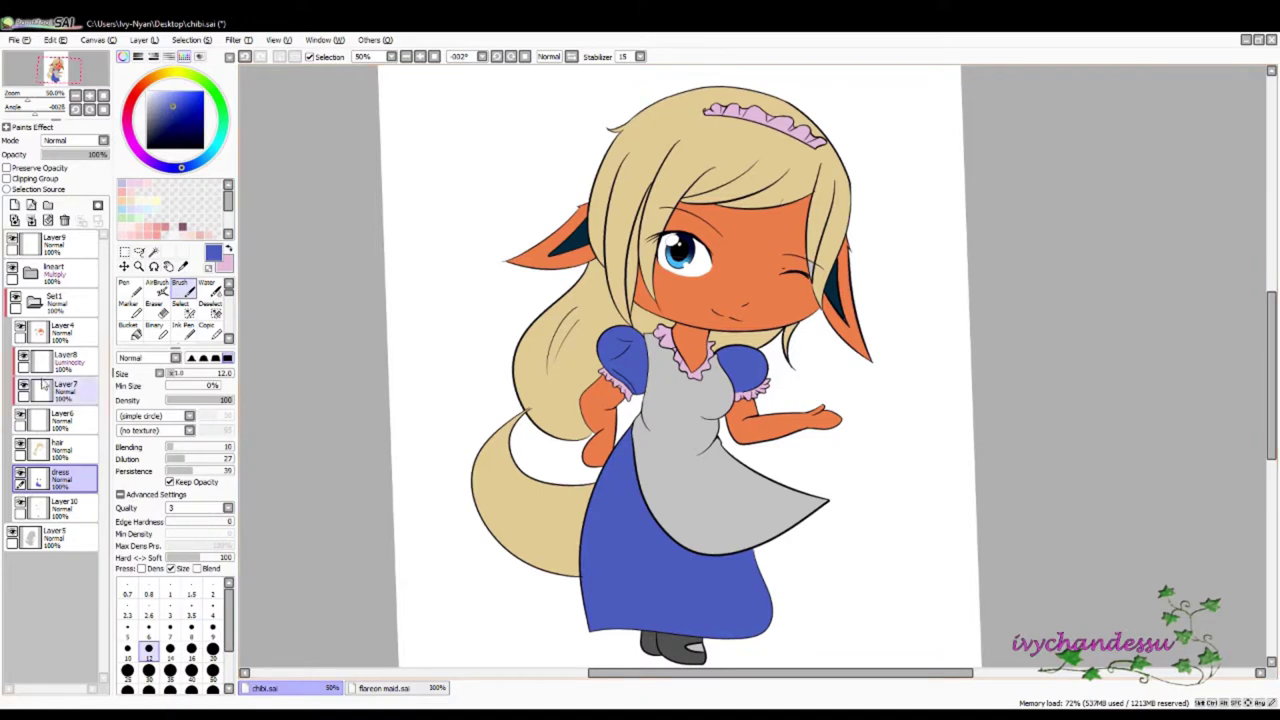
click(189, 125)
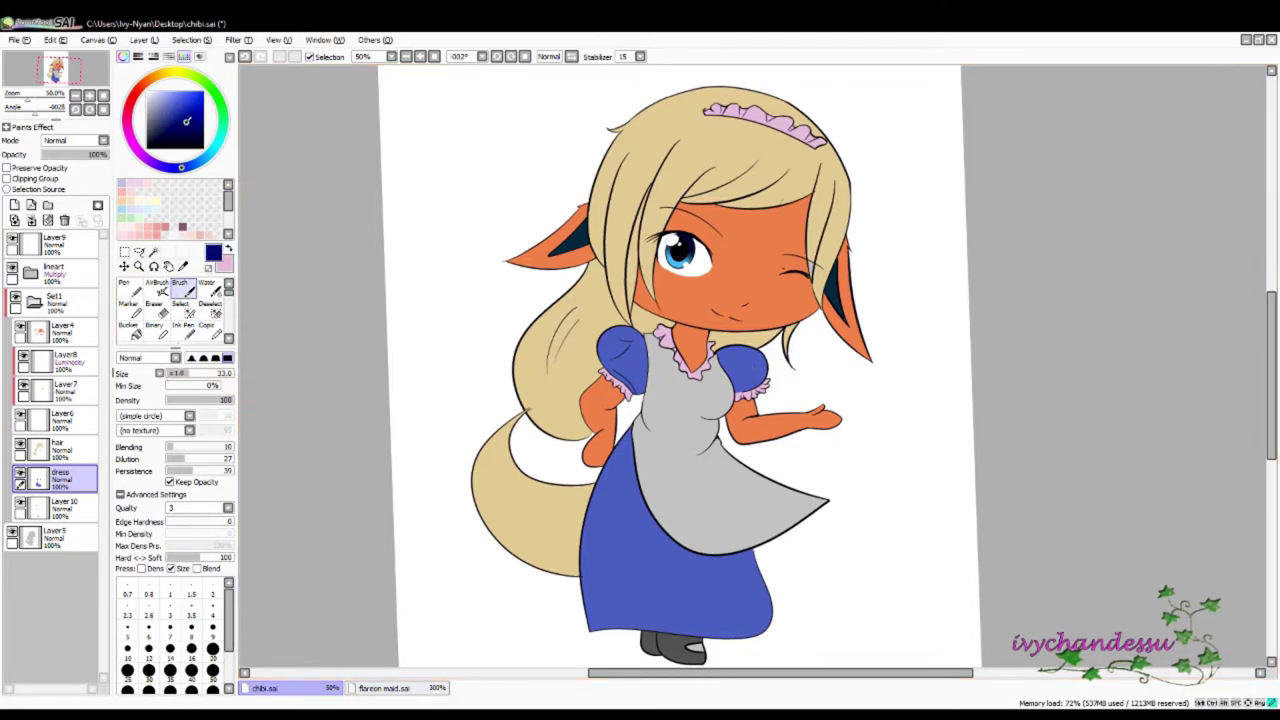
- Try to paint navy shadows along the skirt's back edge and below the apron directly on the dress layer
click(157, 288)
mouse_move(625, 425)
mouse_down()
mouse_move(590, 515)
mouse_move(592, 630)
mouse_up()
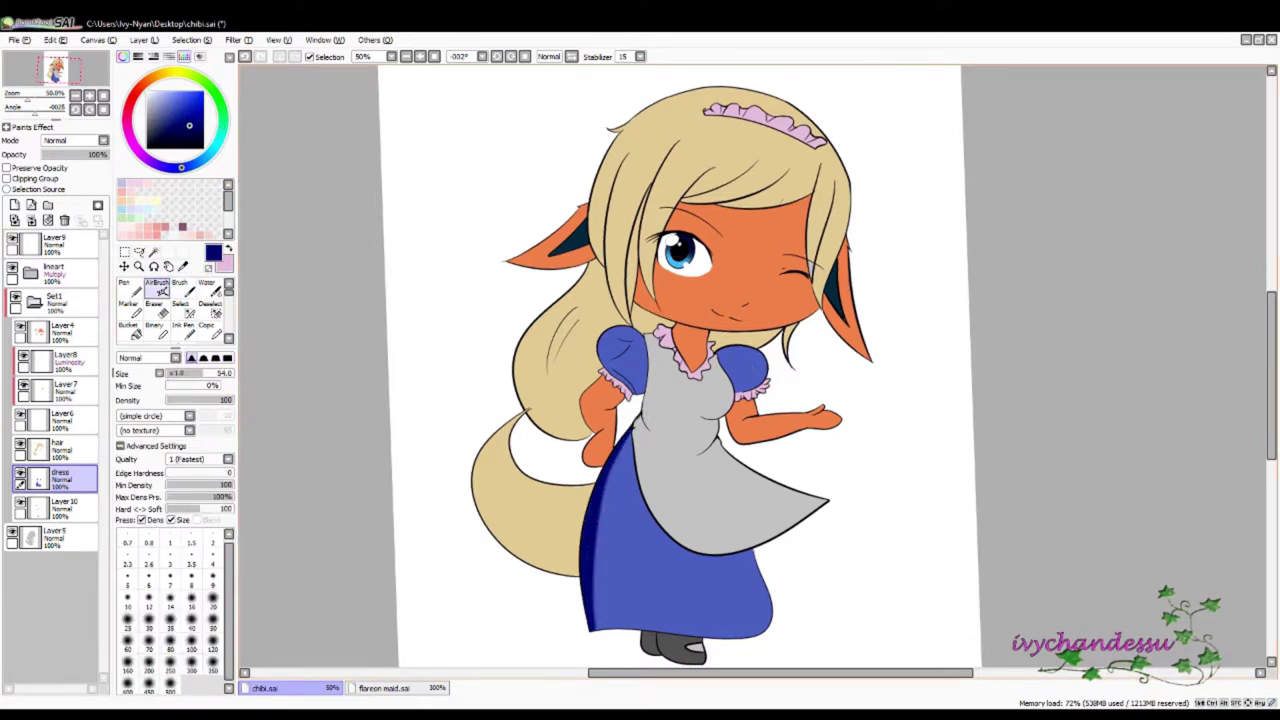
click(124, 288)
click(148, 590)
drag(652, 426, 620, 625)
key(ctrl+z)
mouse_move(630, 434)
mouse_down()
mouse_move(602, 520)
mouse_move(598, 626)
mouse_up()
key(End)
key(End)
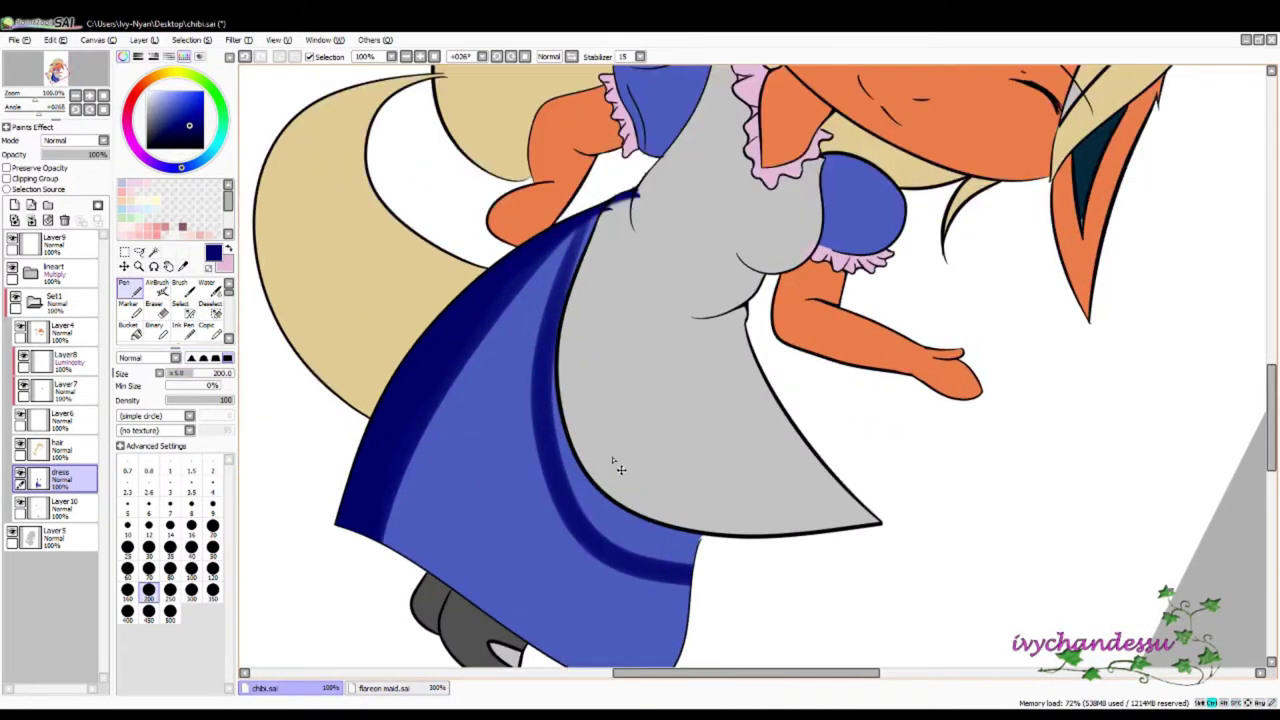
scroll(612, 458, up, 2)
drag(605, 500, 575, 280)
key(ctrl+z)
drag(580, 225, 543, 429)
key(ctrl+z)
mouse_move(555, 360)
mouse_down()
mouse_move(557, 429)
mouse_move(585, 483)
mouse_up()
key(ctrl+z)
key(ctrl+z)
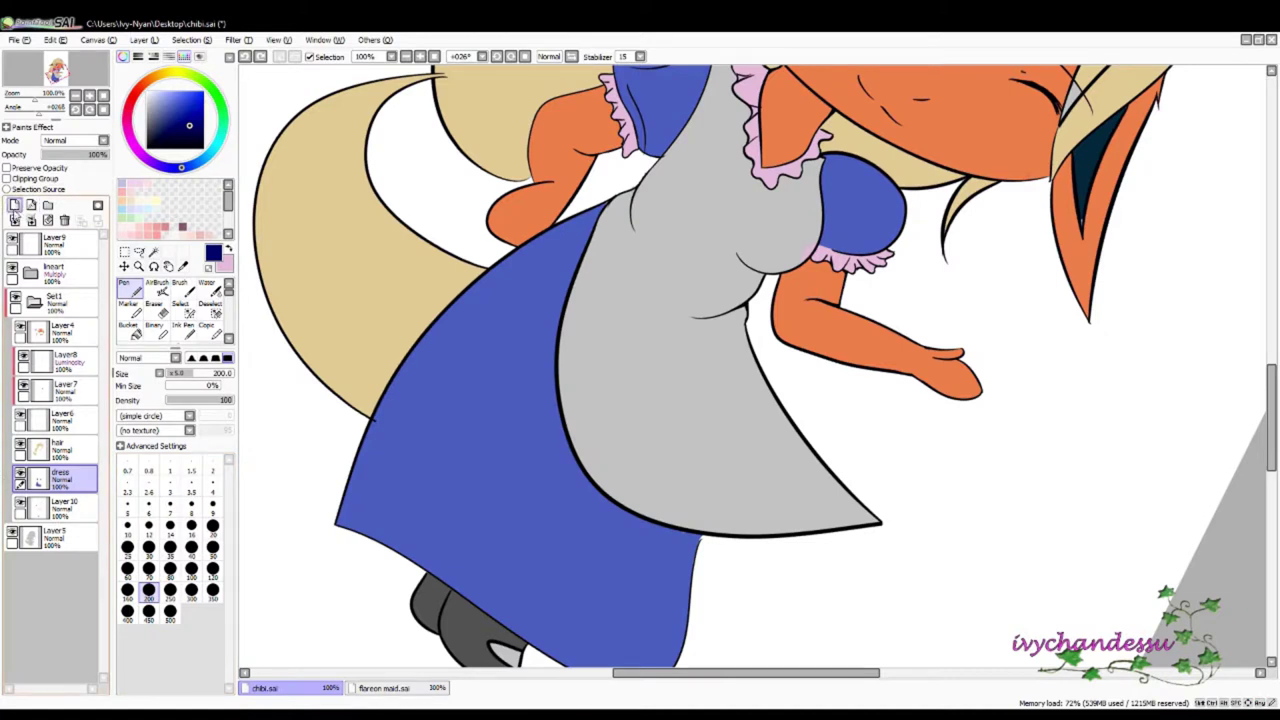
- Add a layer clipped to dress and paint navy shadows along the skirt's back edge and below the apron with the Pen at size 200
click(14, 204)
click(6, 178)
drag(600, 205, 345, 520)
drag(540, 230, 412, 383)
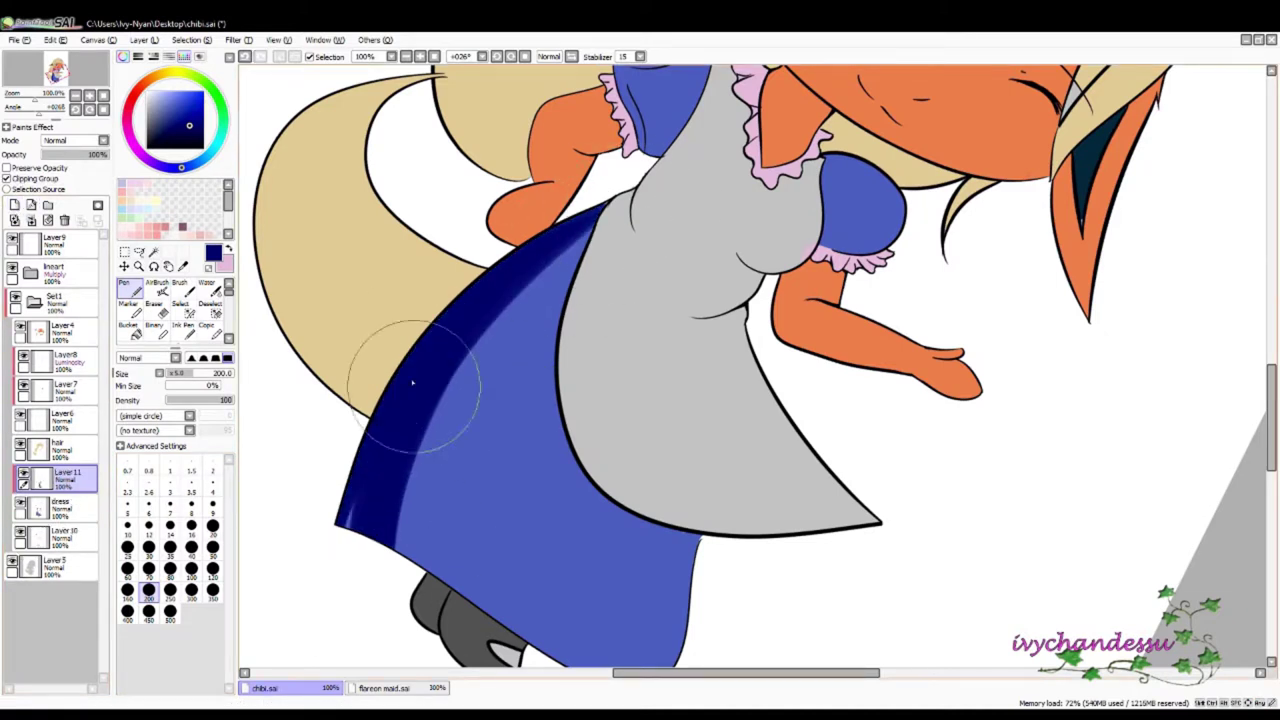
drag(600, 205, 690, 595)
mouse_move(680, 550)
mouse_down()
mouse_move(586, 486)
mouse_move(560, 440)
mouse_up()
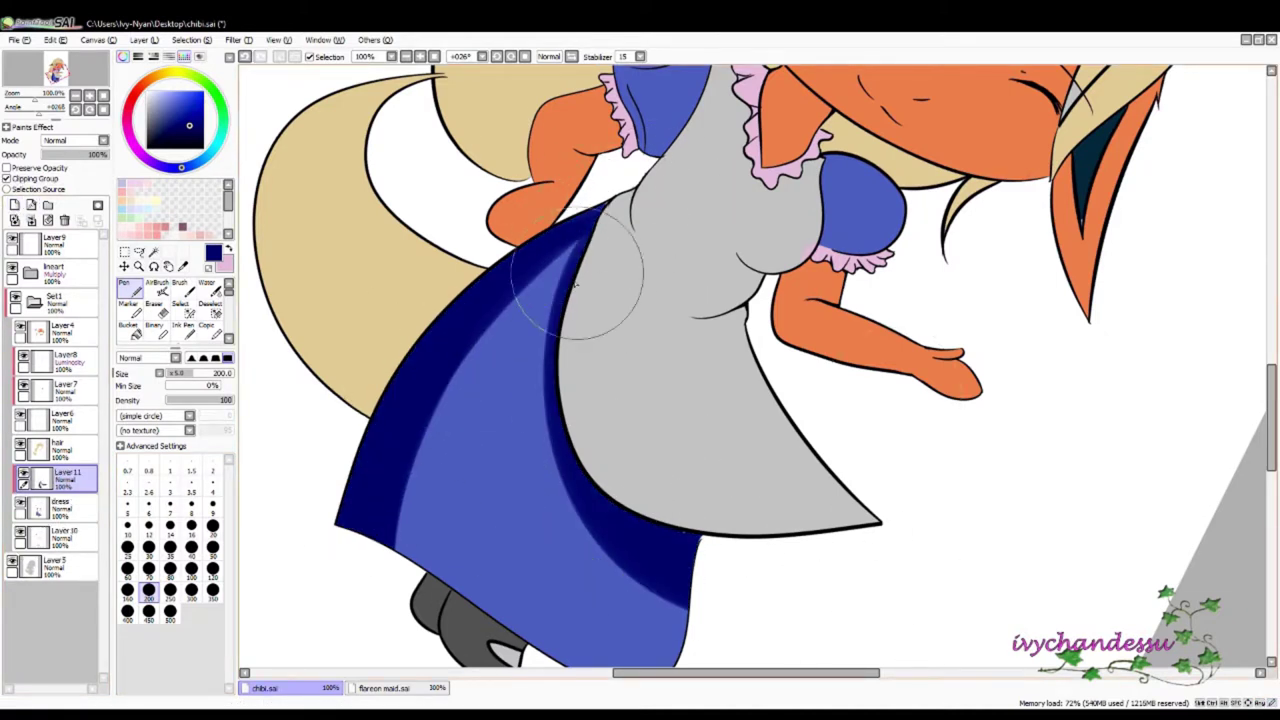
- Paint navy shadows along the edges of both puff sleeves on Layer11
scroll(575, 285, up, 5)
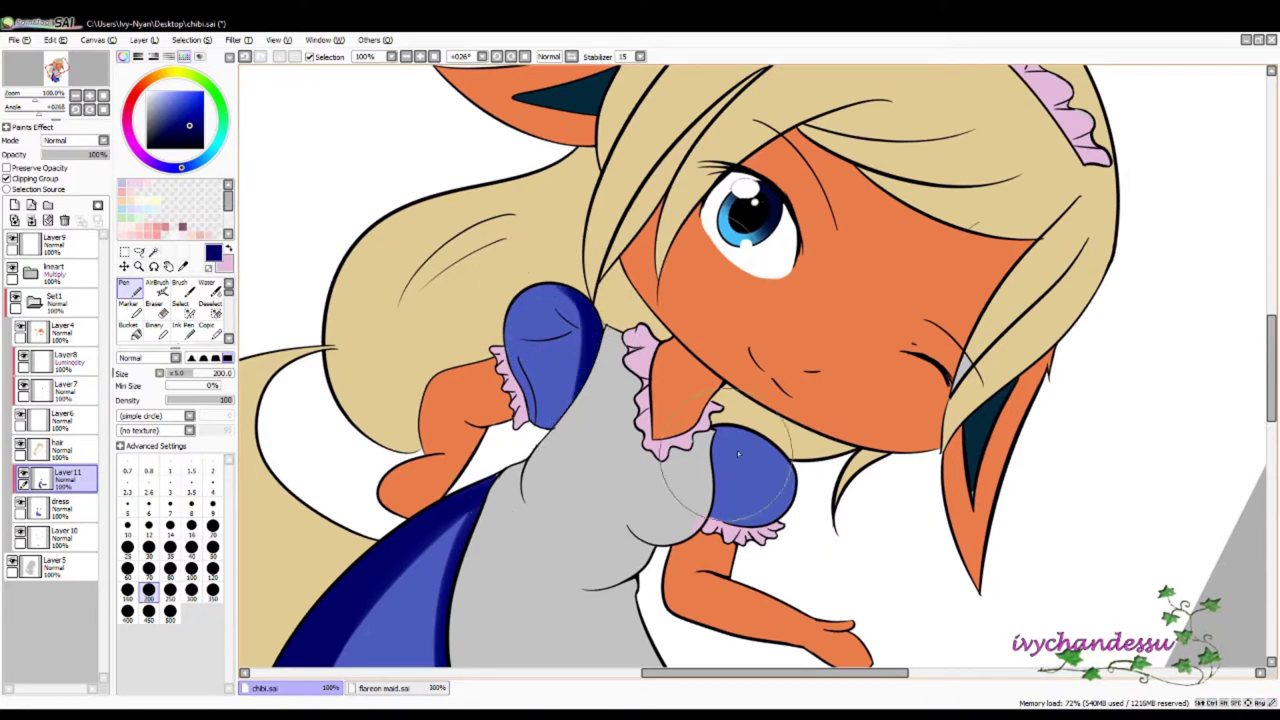
drag(738, 455, 828, 548)
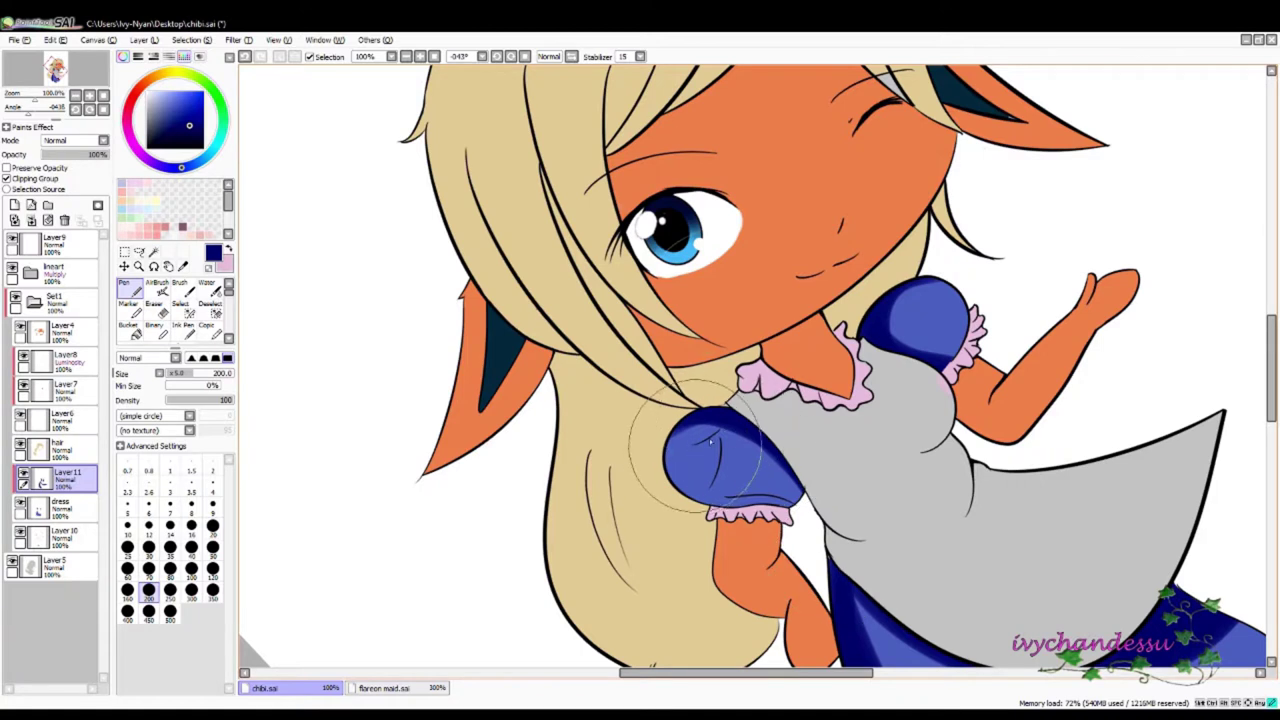
mouse_move(716, 432)
mouse_down()
mouse_move(720, 492)
mouse_move(820, 640)
mouse_move(842, 412)
mouse_up()
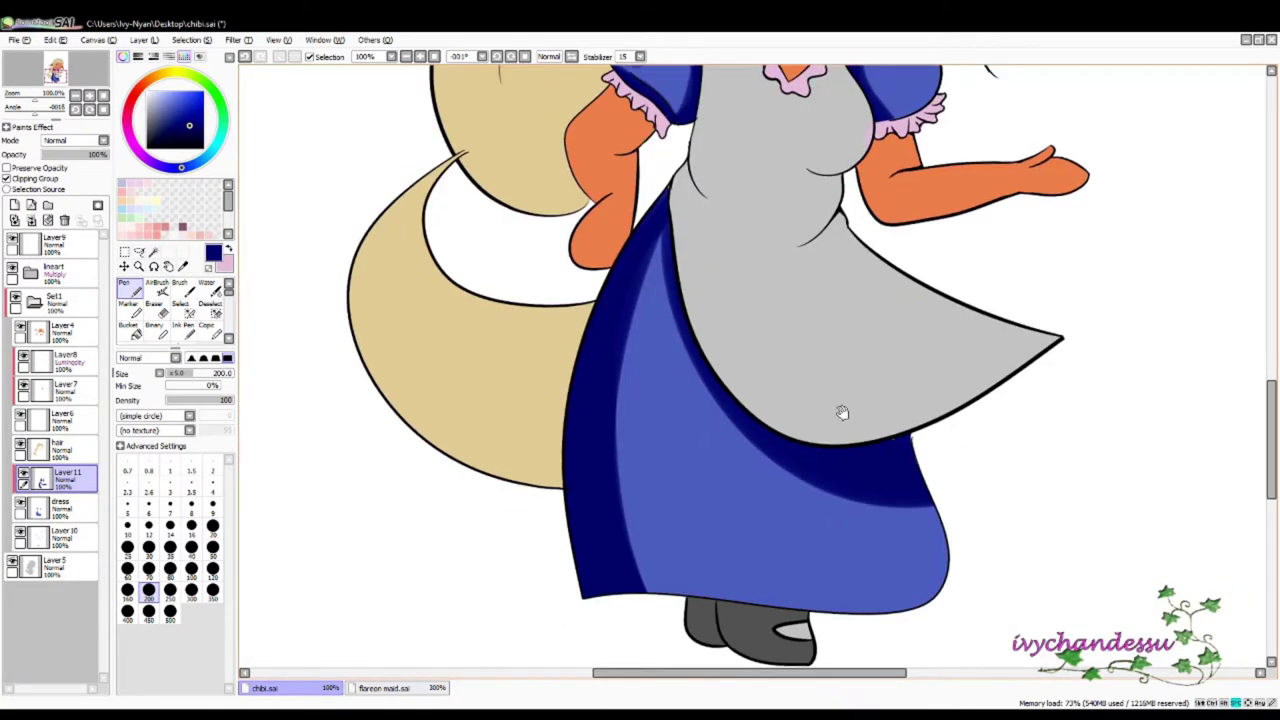
- Soften the edges of the skirt's navy shadows on Layer11 with the Water tool at size 56
key(b)
drag(661, 244, 616, 602)
drag(668, 230, 628, 590)
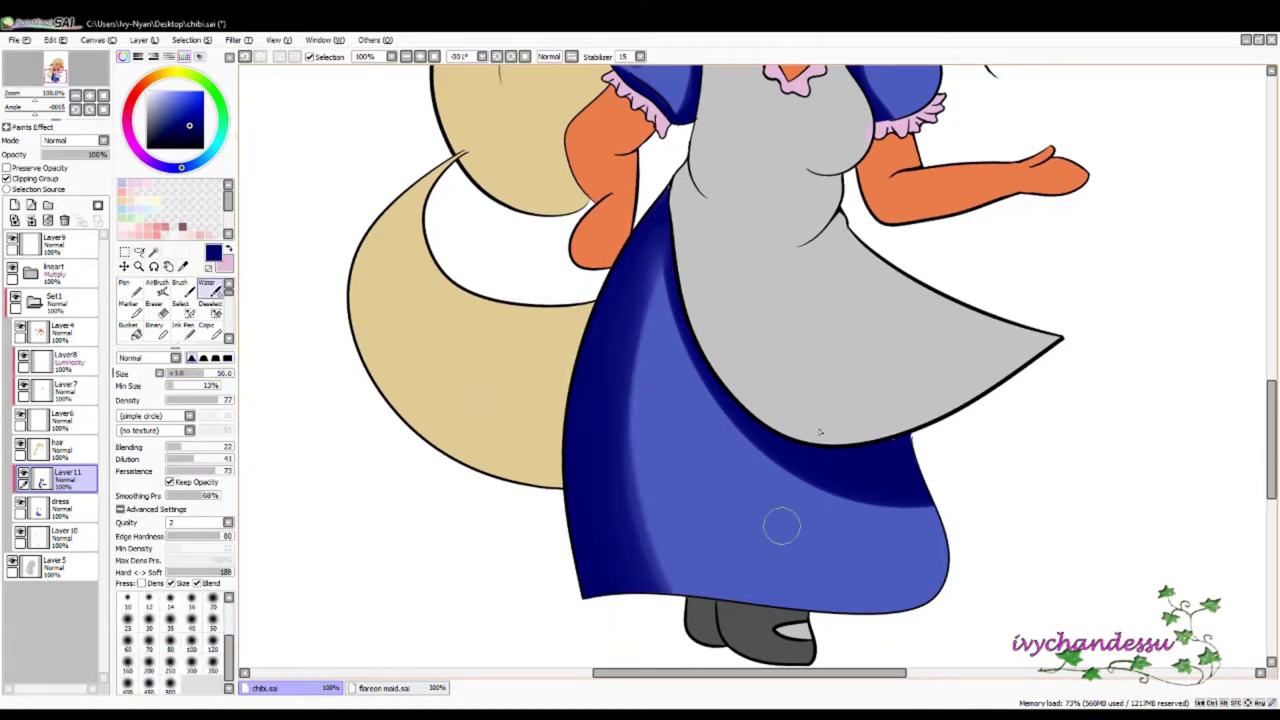
drag(780, 523, 760, 300)
drag(760, 230, 805, 600)
drag(749, 207, 728, 432)
drag(700, 300, 780, 620)
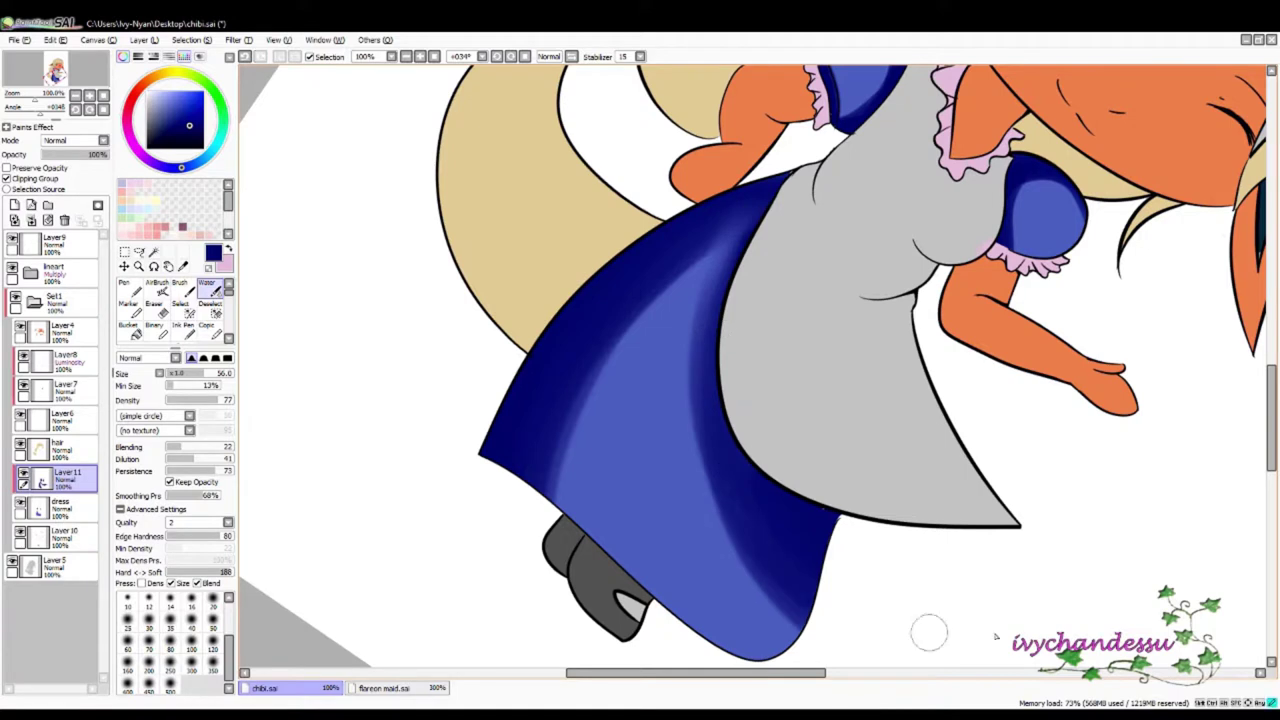
- Blend the navy shadows on the skirt and sleeves into smooth gradients with the blending brush at size 71
key(b)
drag(724, 258, 663, 349)
drag(780, 170, 760, 600)
key(w)
mouse_move(829, 391)
mouse_down()
mouse_move(693, 385)
mouse_move(789, 424)
mouse_up()
mouse_move(520, 382)
mouse_down()
mouse_move(505, 345)
mouse_move(450, 355)
mouse_move(503, 424)
mouse_move(461, 321)
mouse_up()
key(b)
scroll(352, 322, down, 5)
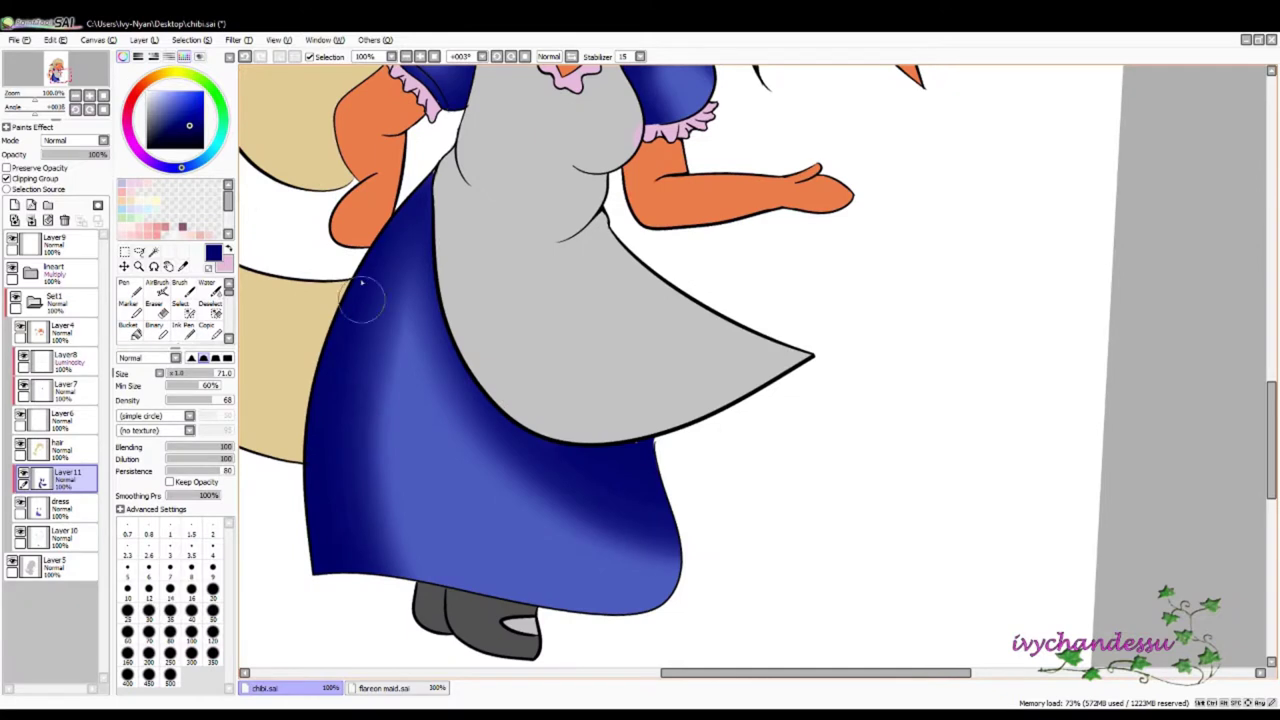
- Select the apron with the Magic Wand on the lineart folder
scroll(763, 590, down, 4)
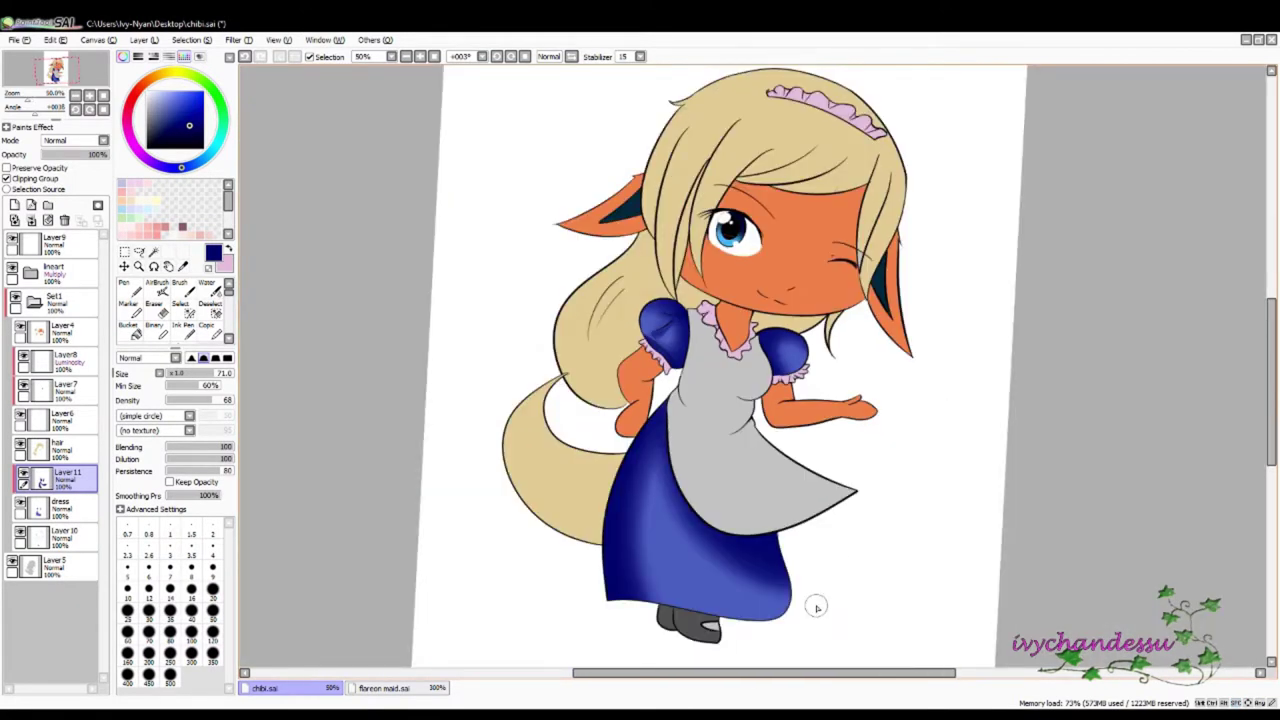
click(55, 270)
click(154, 253)
key(ctrl+z)
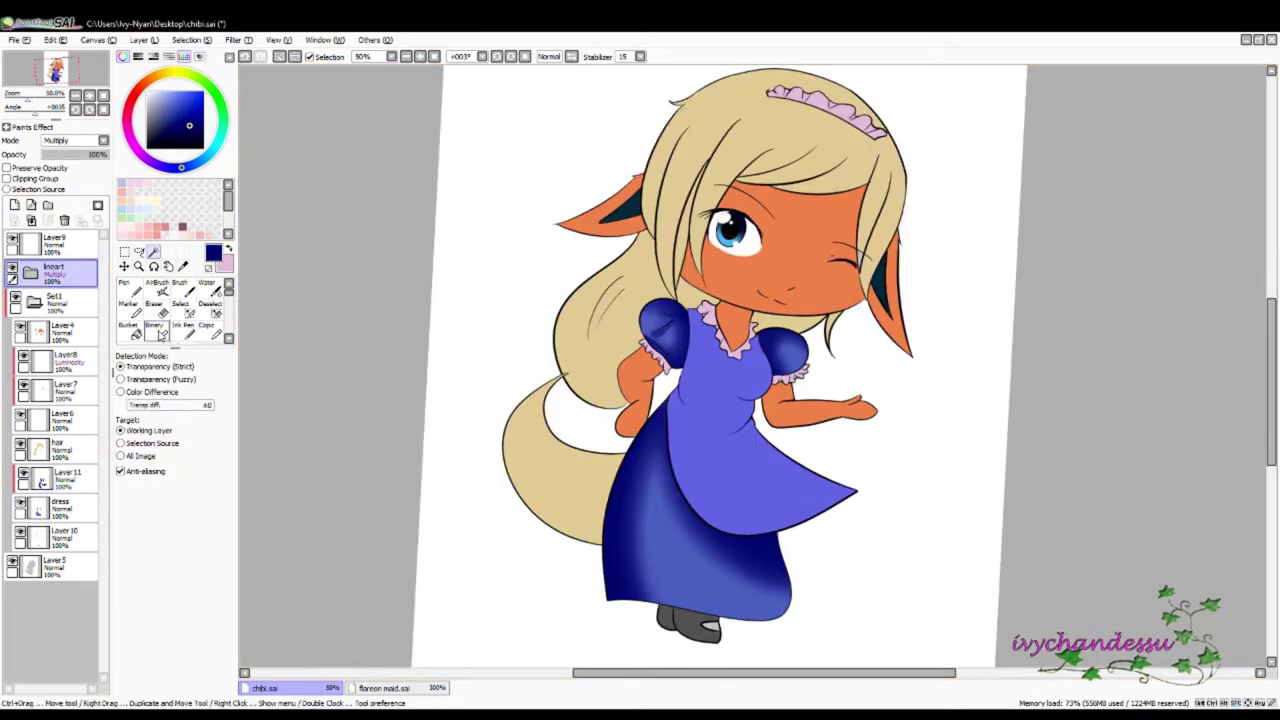
- Add a layer above Layer11, fill the selected apron with light grey and drop the selection
click(60, 478)
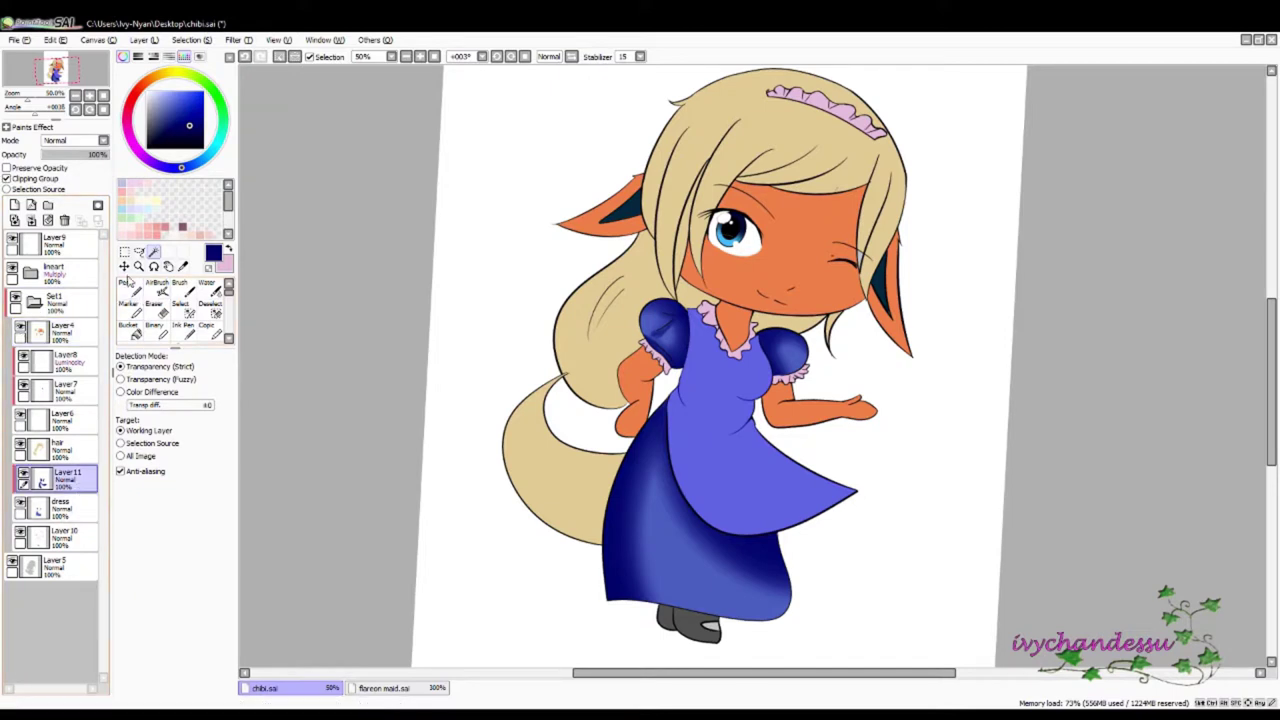
click(14, 204)
click(175, 184)
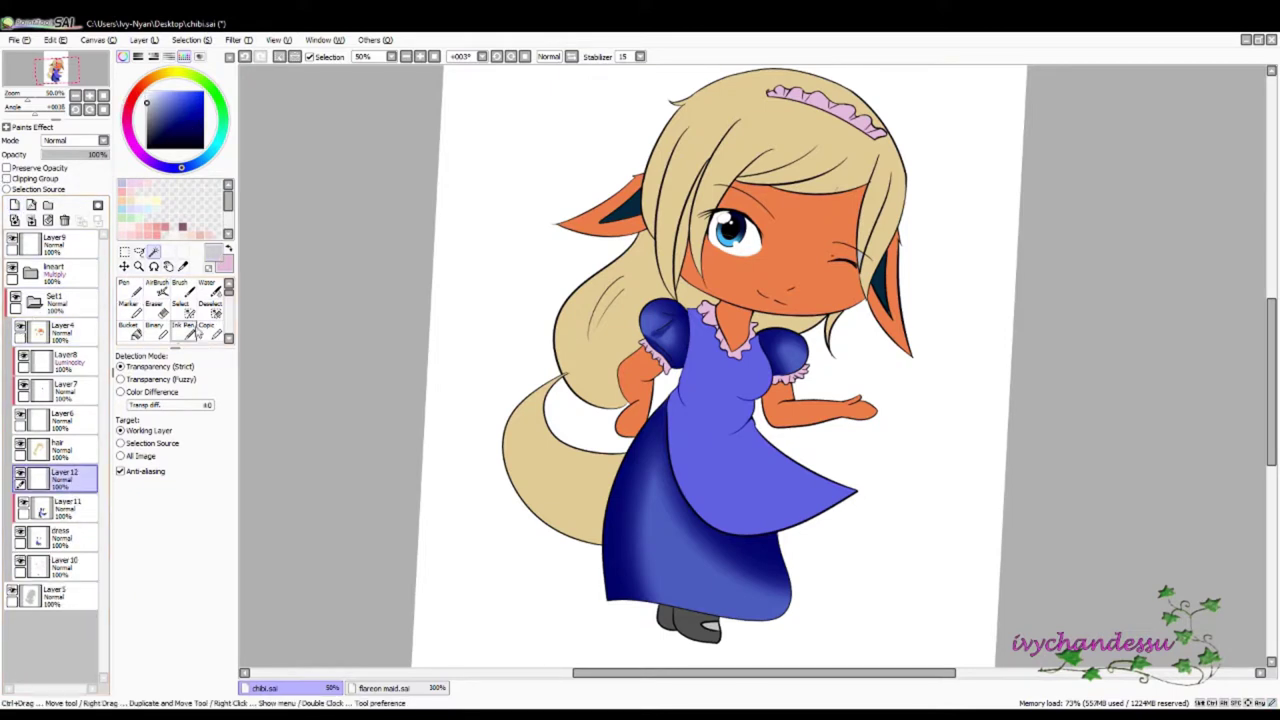
click(128, 327)
click(740, 430)
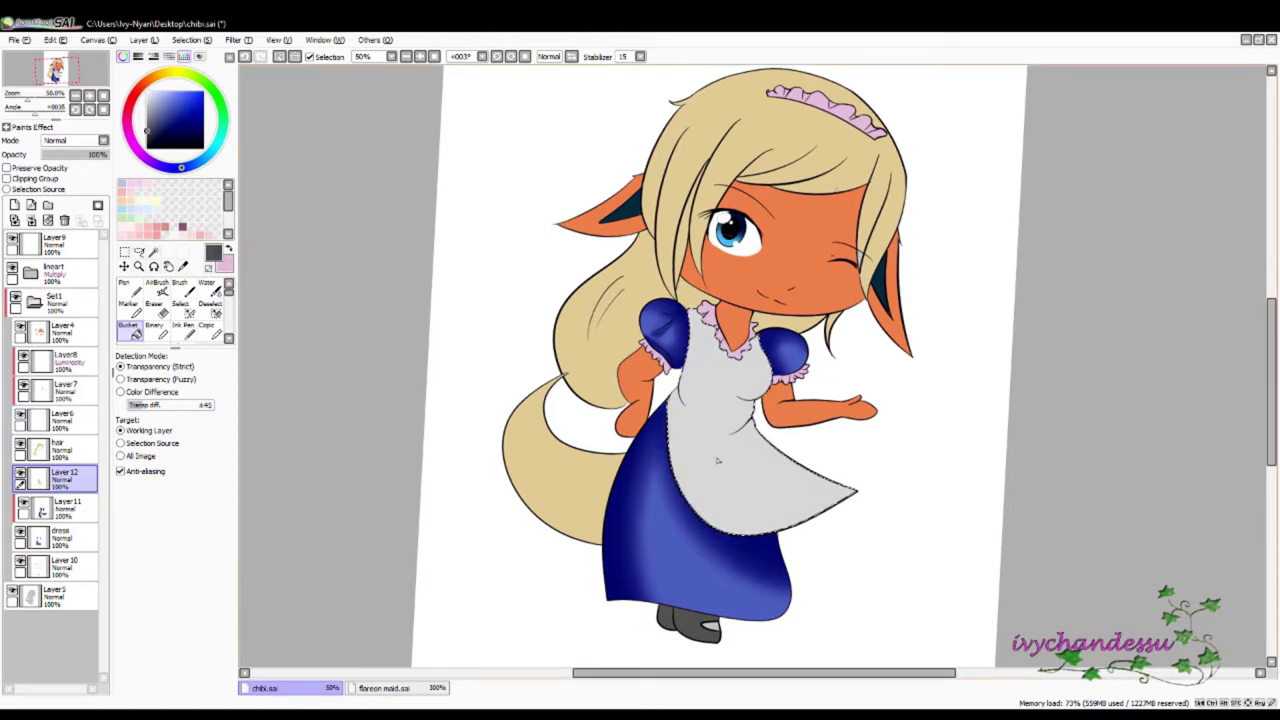
key(ctrl+d)
click(124, 251)
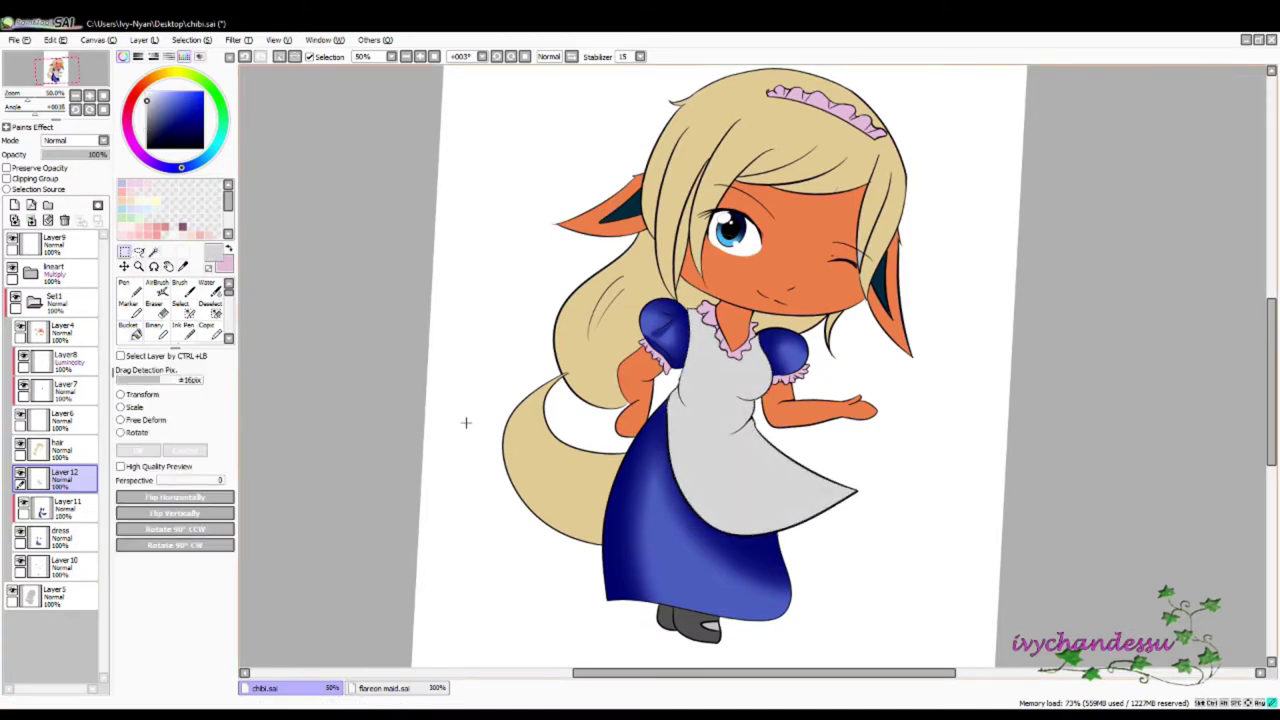
- Add a clipped layer above Layer10, paint near-black shadows on the shoes with the Brush and blend them at size 71
click(60, 566)
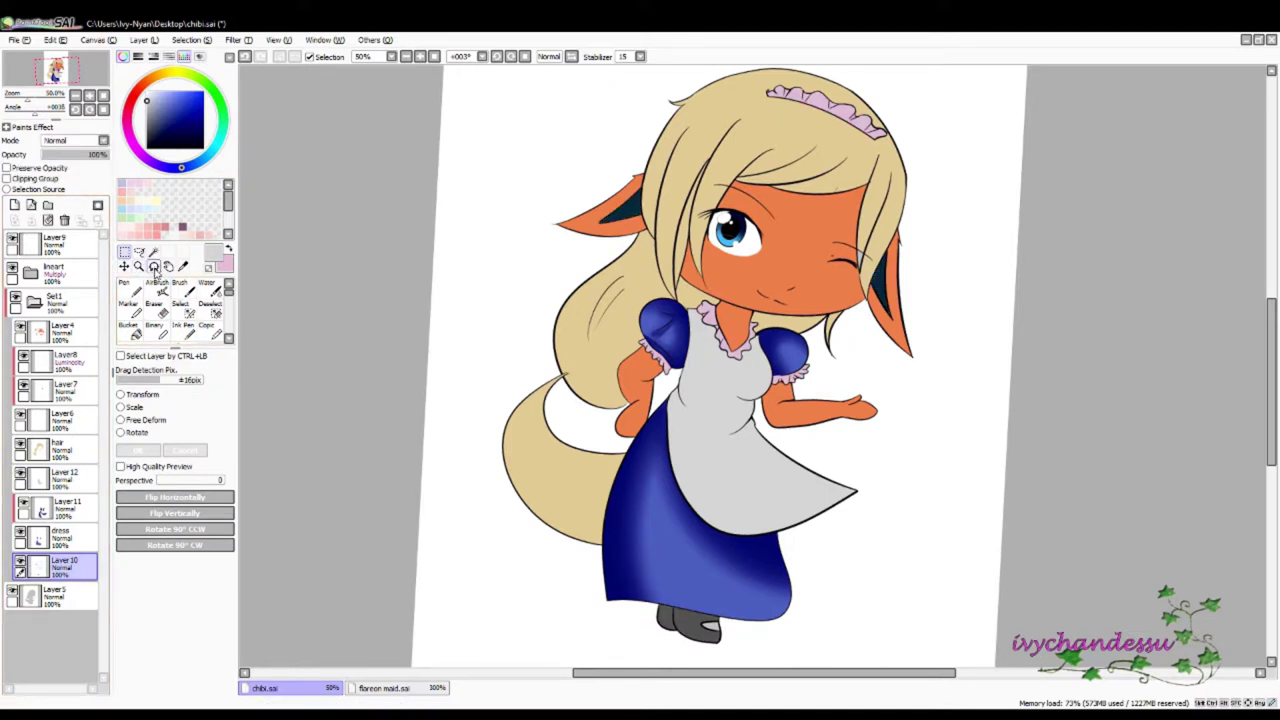
click(14, 204)
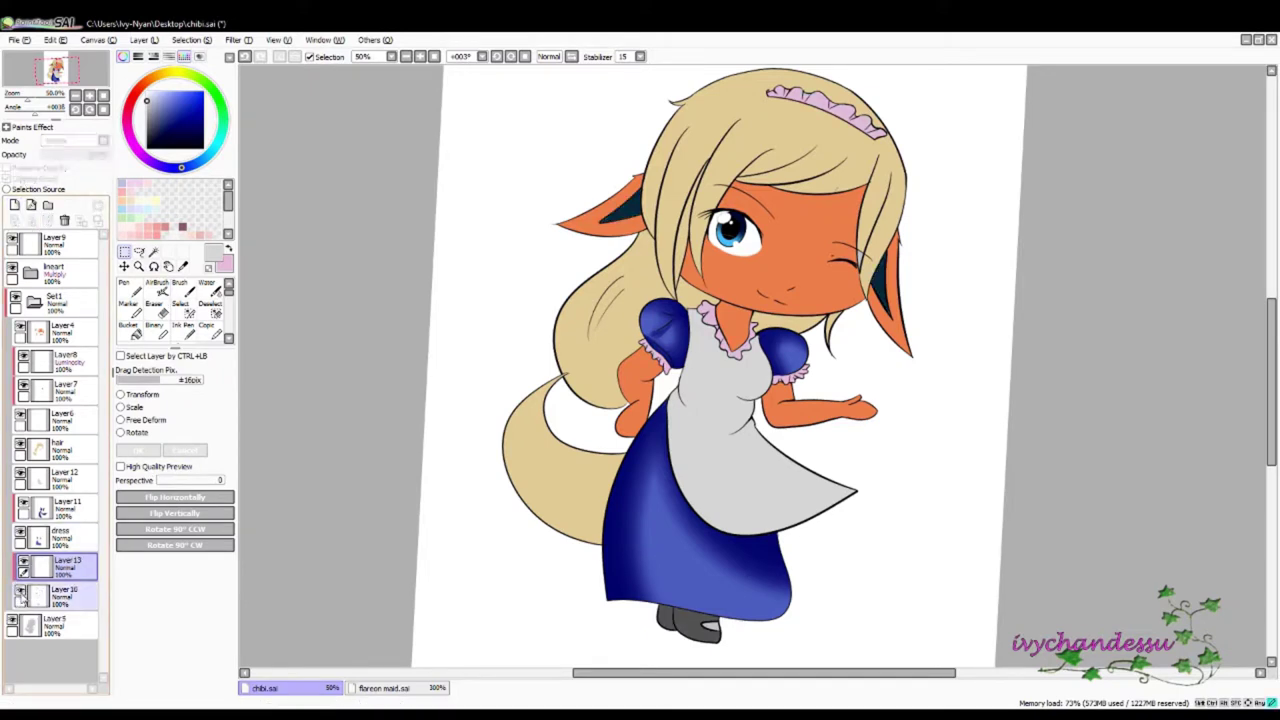
key(b)
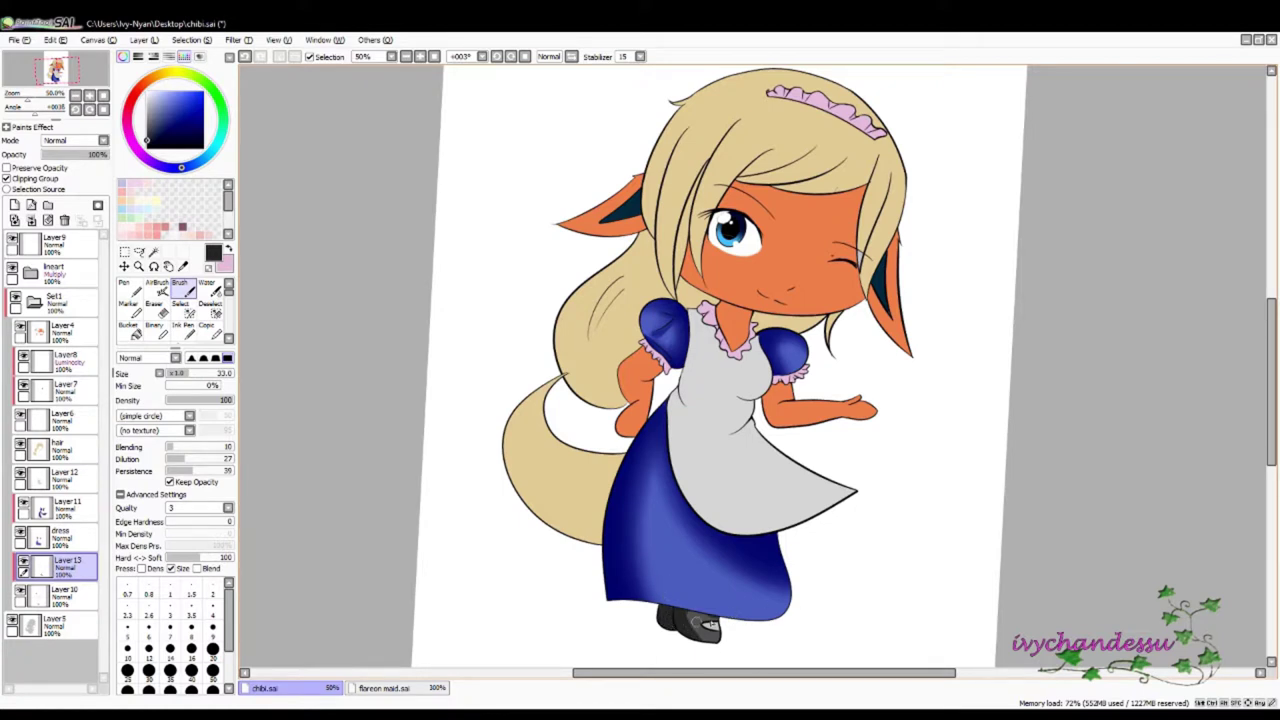
key(c)
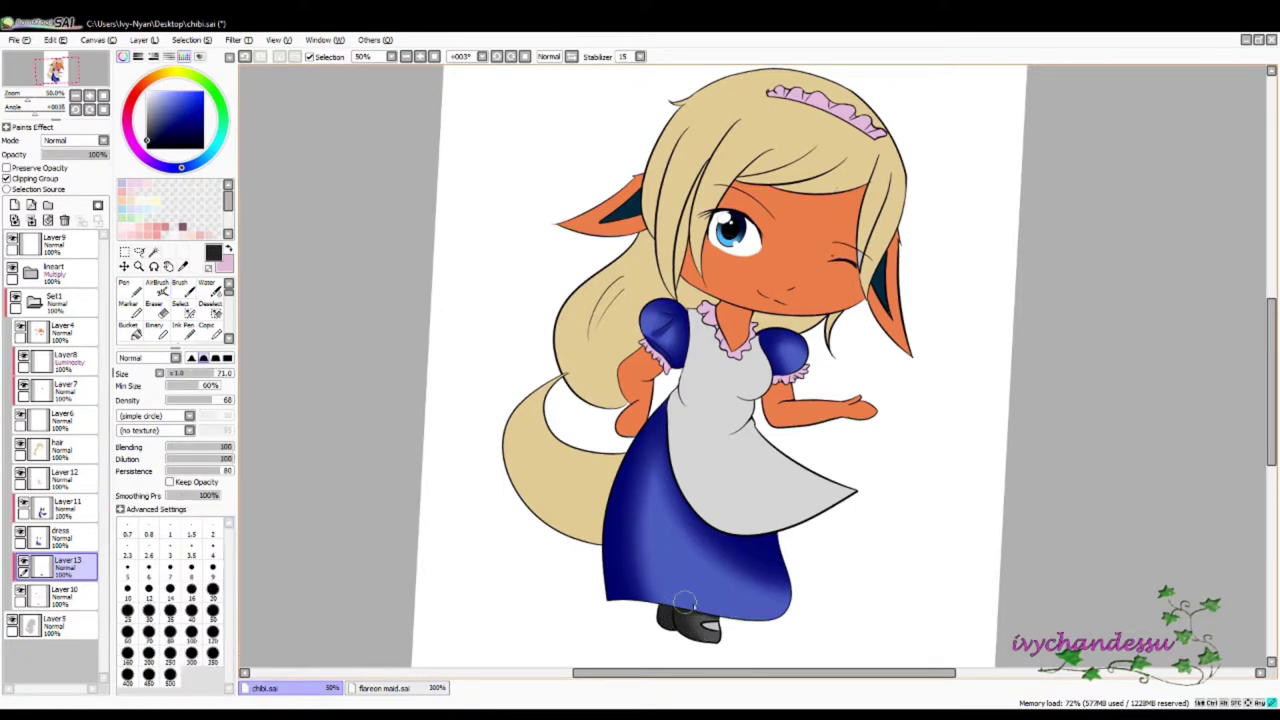
- Add a clipped layer above Layer12 and airbrush medium-grey shadows along the apron's edges and folds at size 54
click(60, 476)
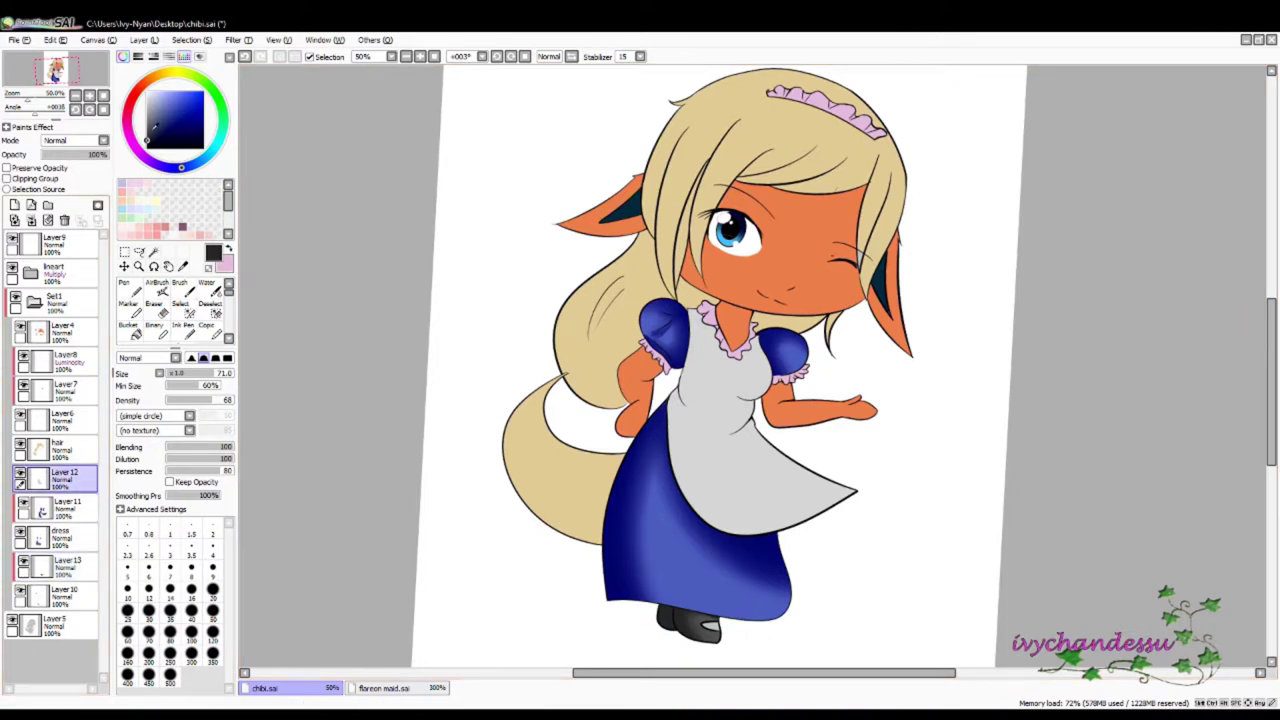
key(v)
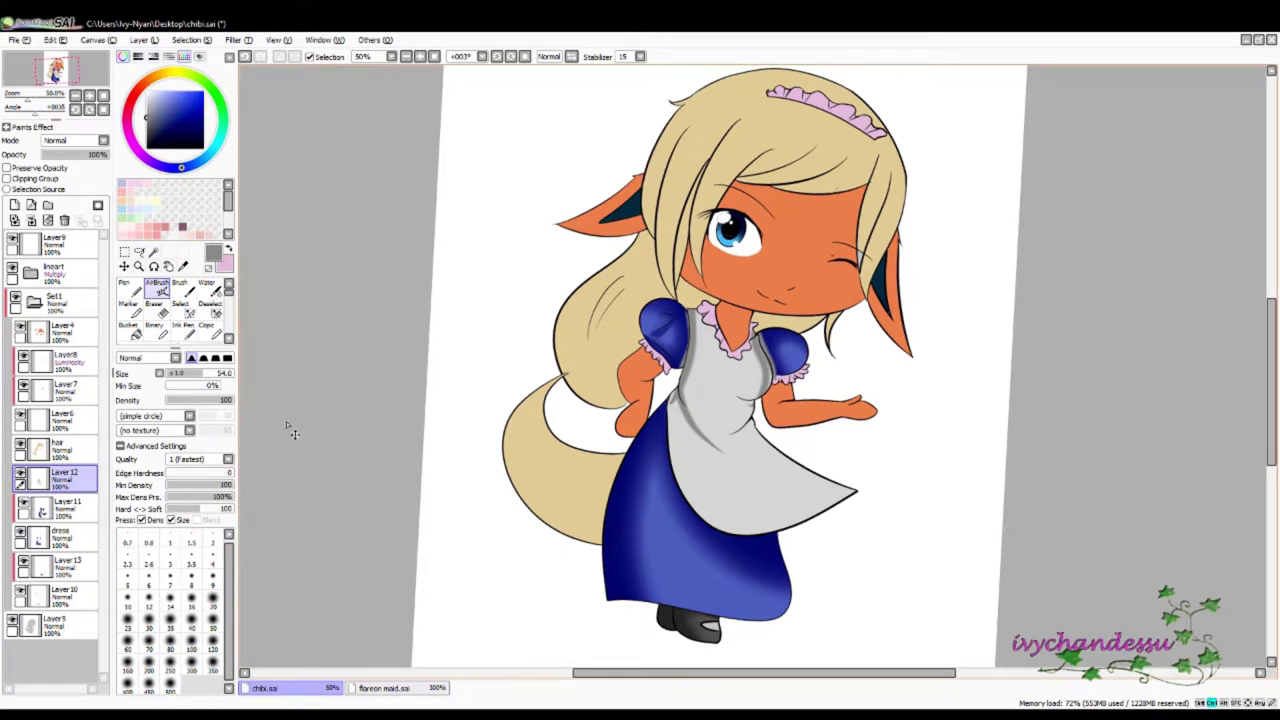
click(14, 204)
click(7, 178)
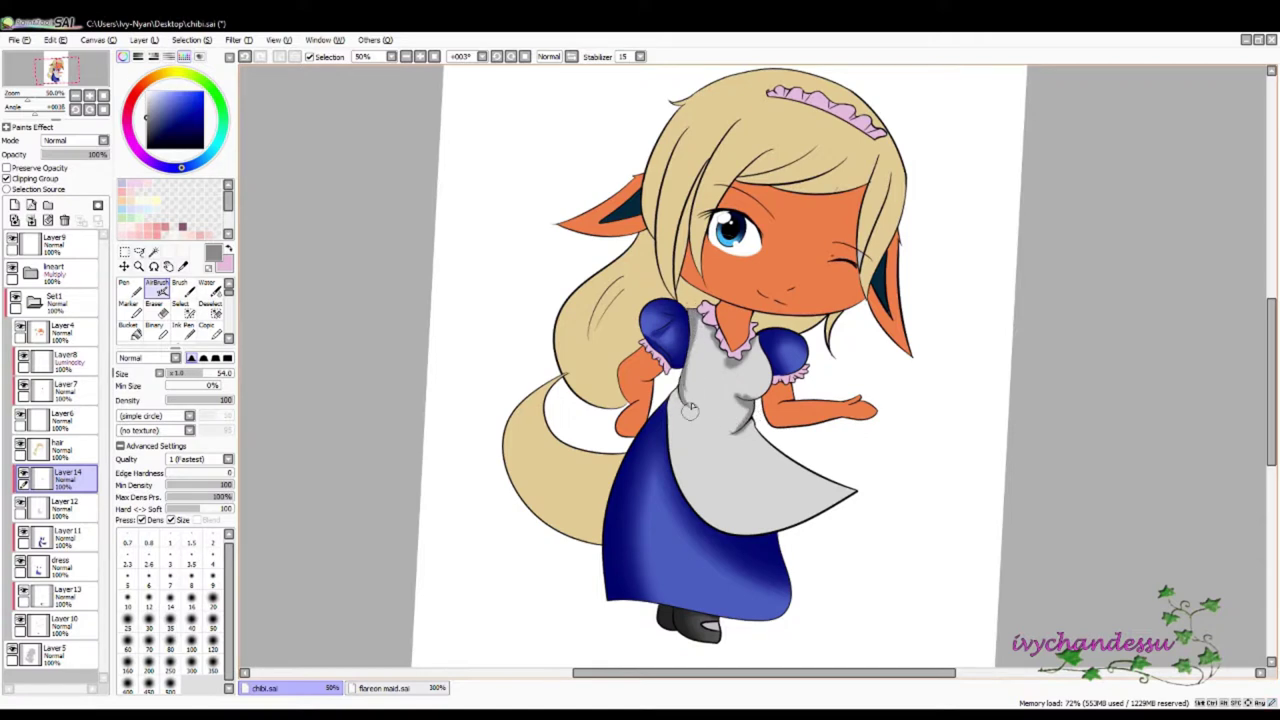
drag(668, 413, 729, 503)
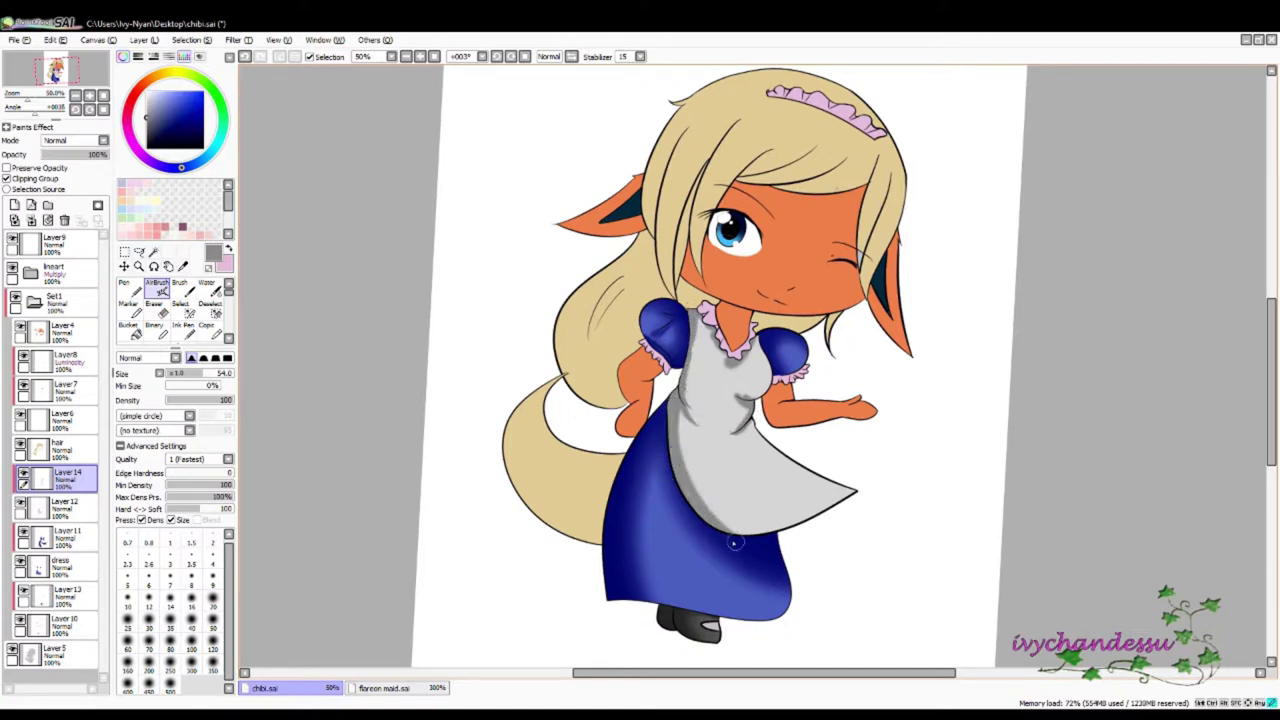
drag(770, 430, 858, 492)
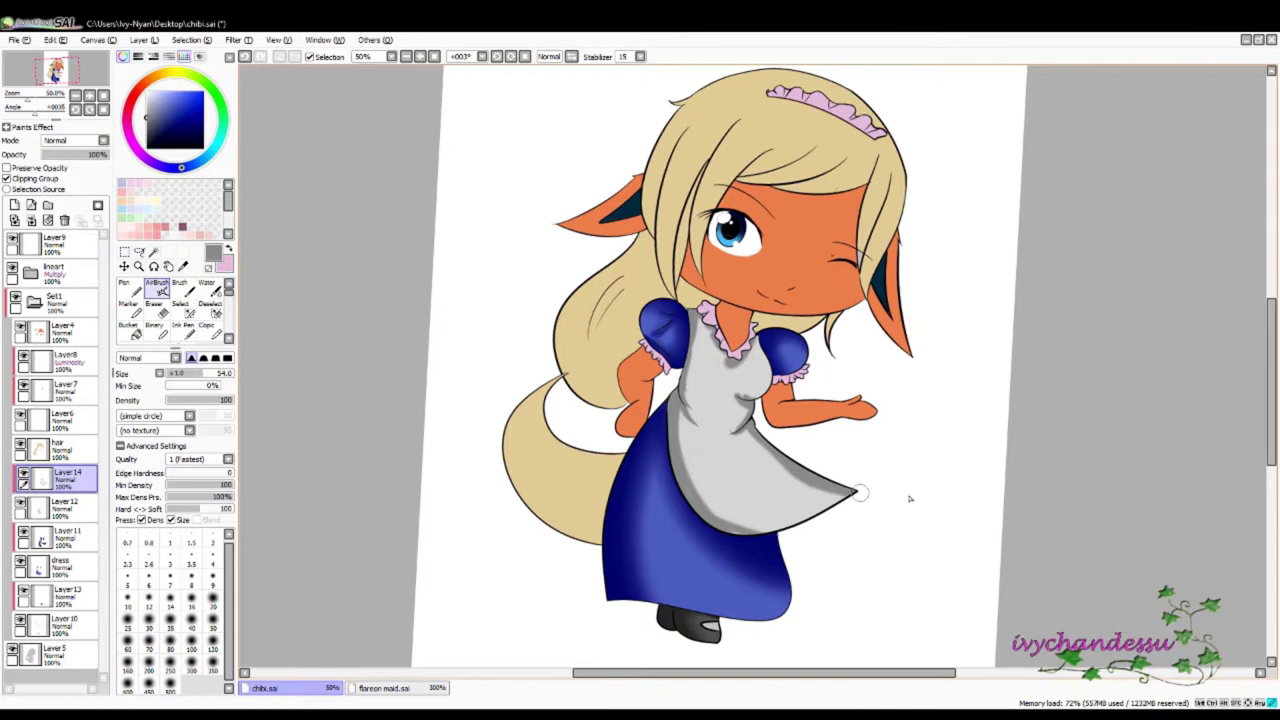
- Soften the apron's grey shadows with the Water tool at size 56, then smooth them with the blending brush at size 71
click(207, 289)
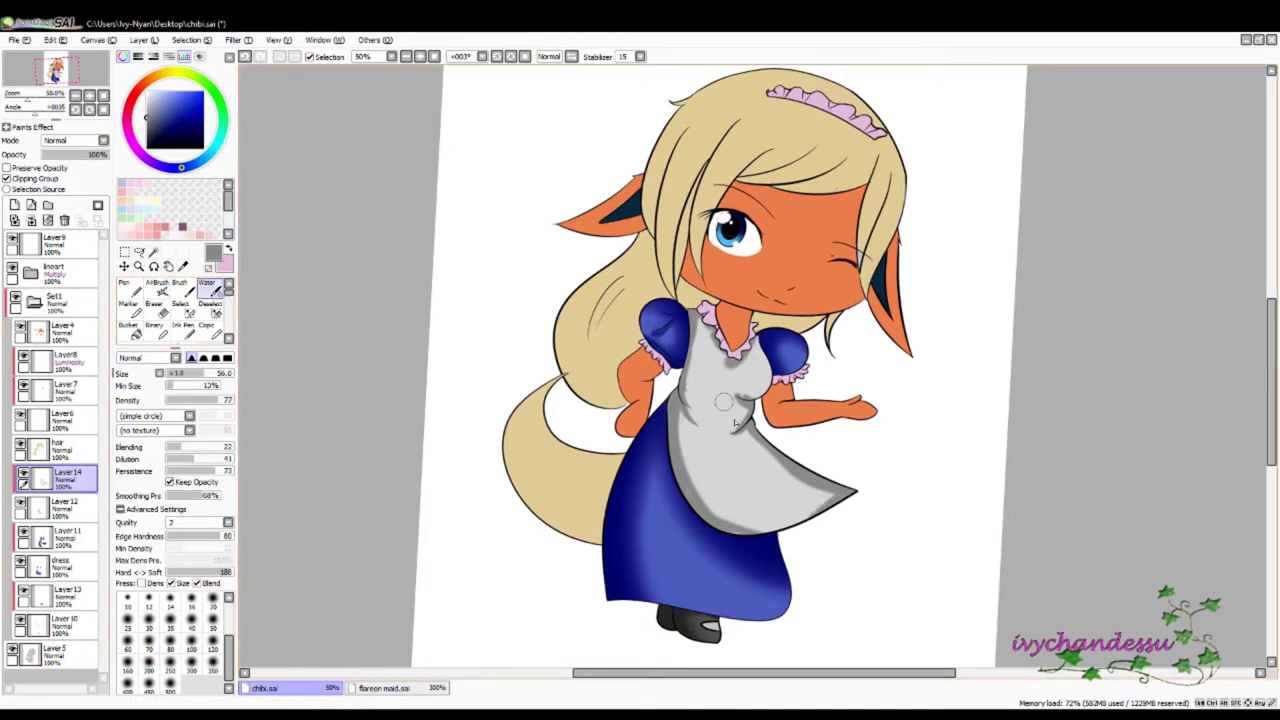
mouse_move(681, 437)
mouse_down()
mouse_move(782, 541)
mouse_move(838, 521)
mouse_up()
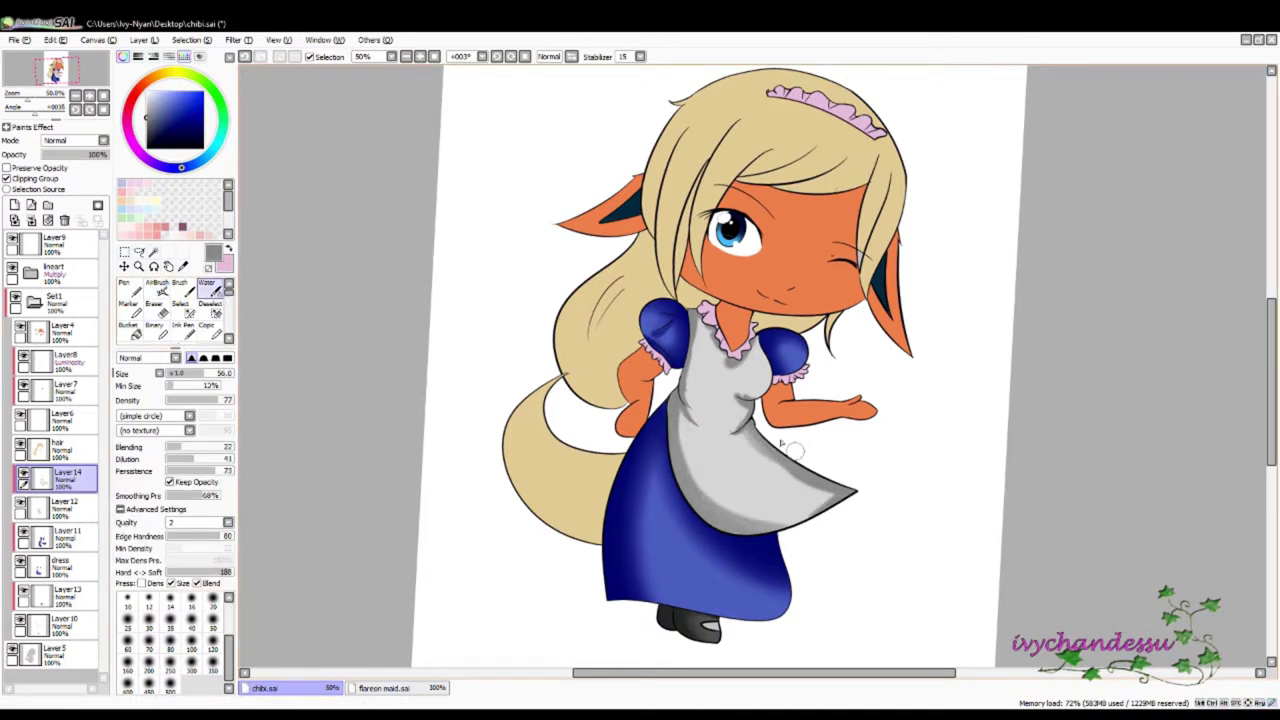
drag(762, 440, 817, 522)
drag(679, 336, 725, 510)
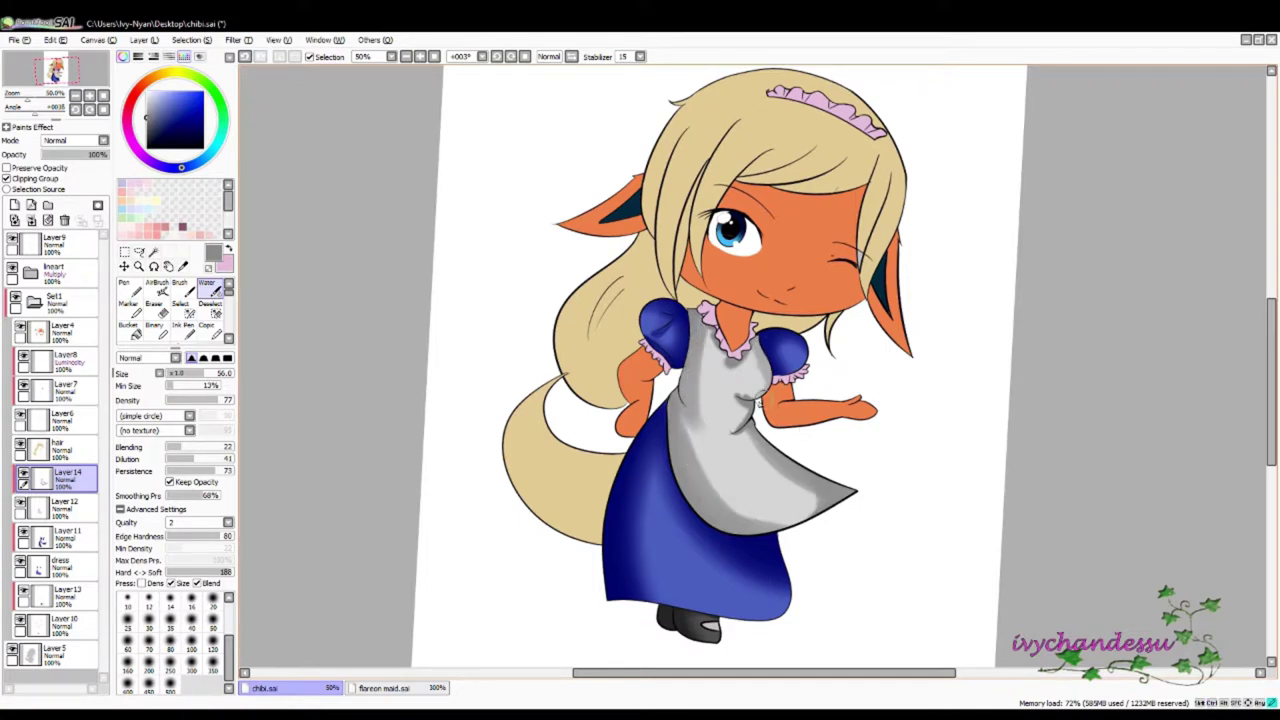
key(b)
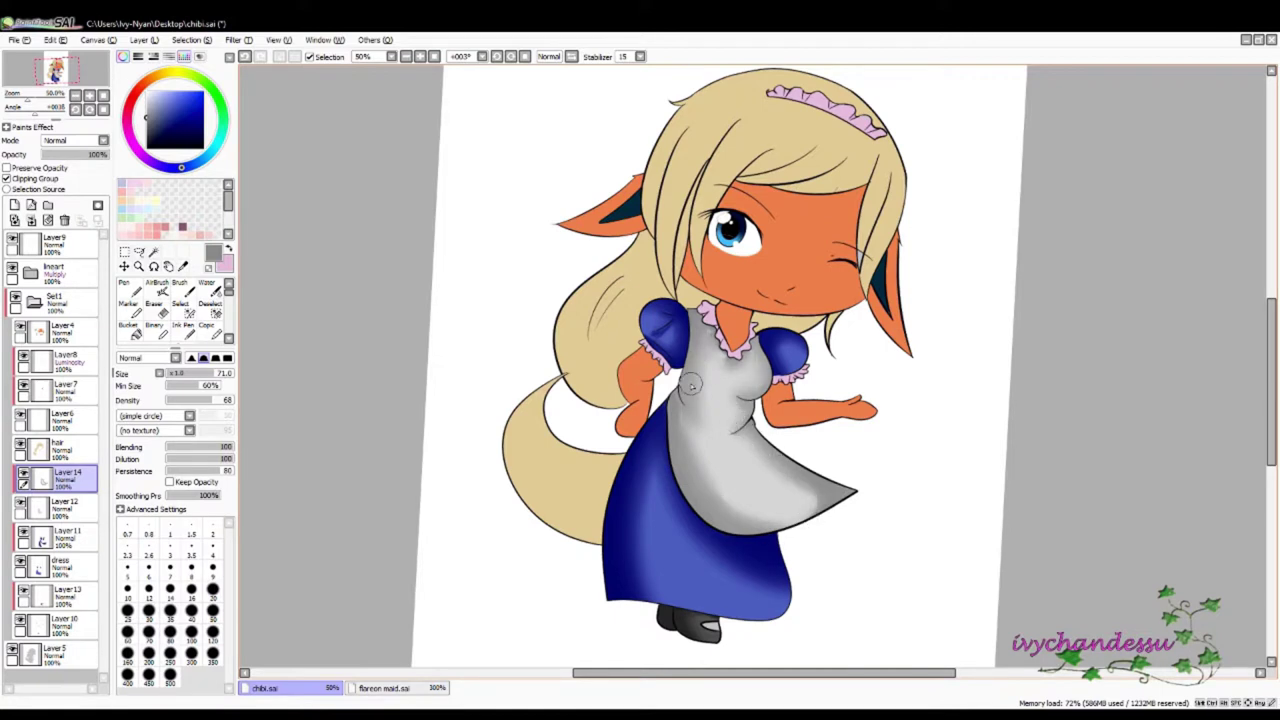
- Add a new layer above the skin layer Layer4 and clip it to that layer
key(n)
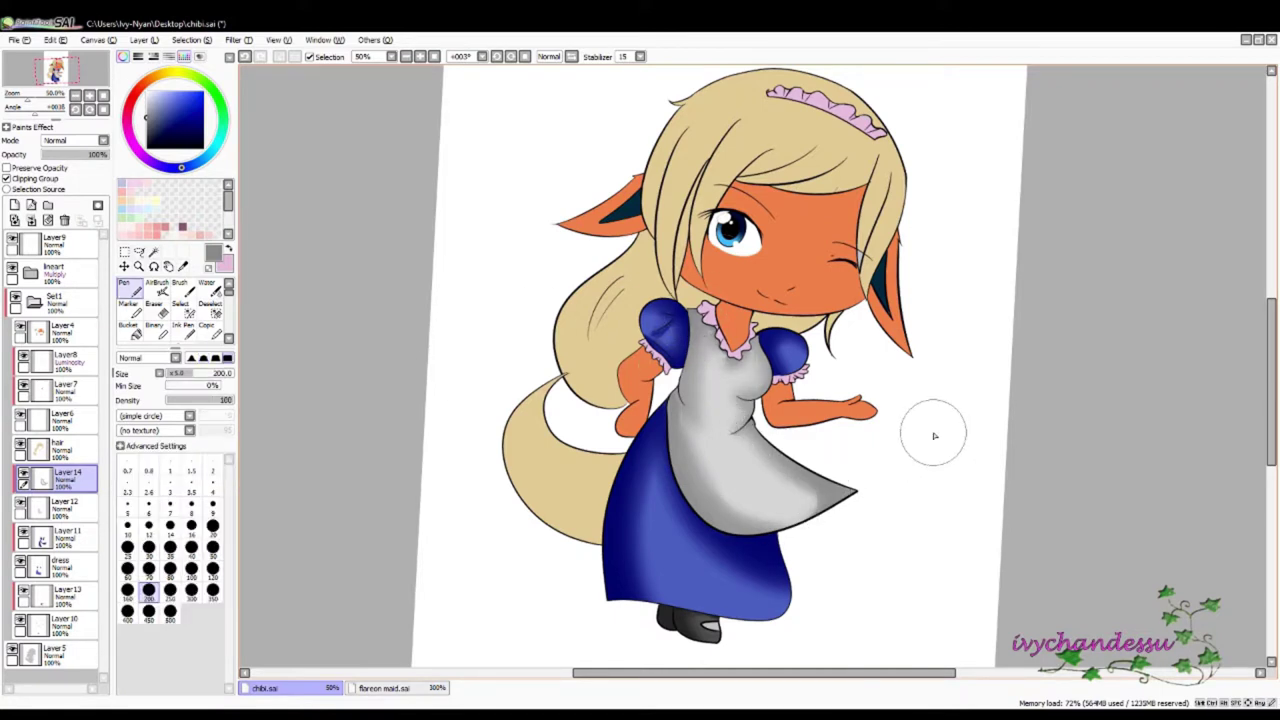
scroll(1000, 470, down, 1)
drag(1108, 509, 989, 437)
click(60, 447)
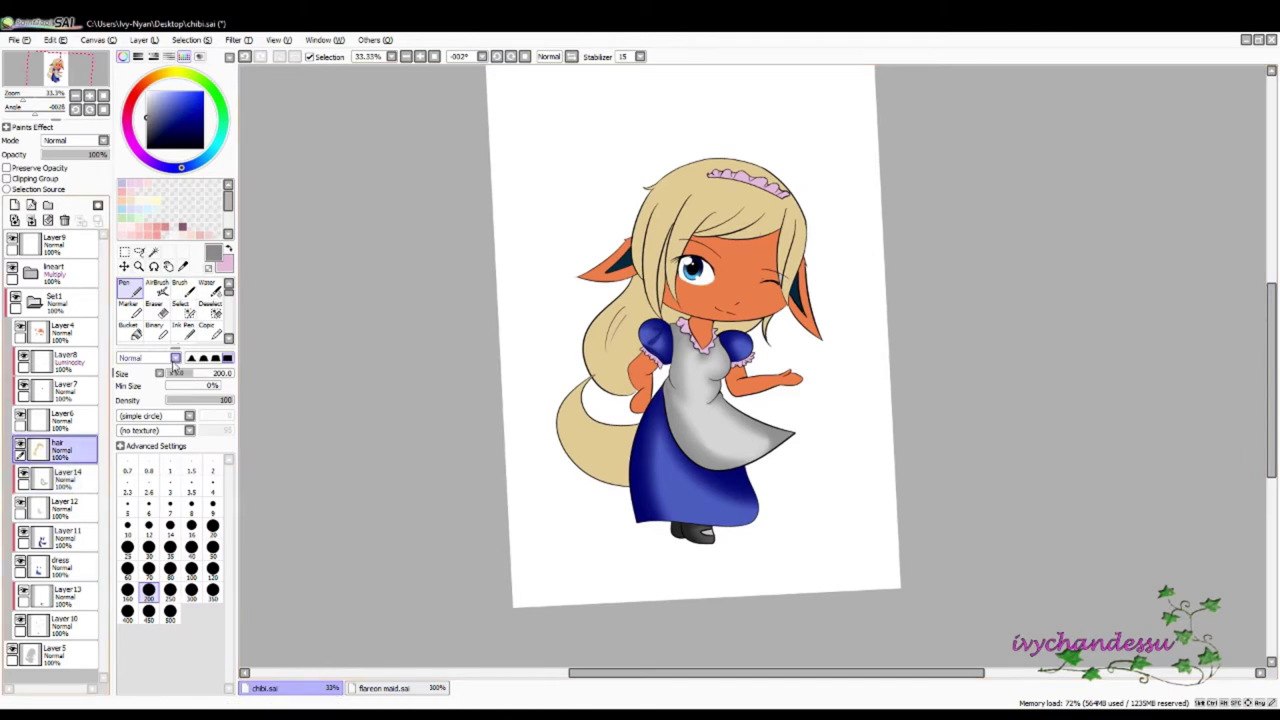
click(60, 332)
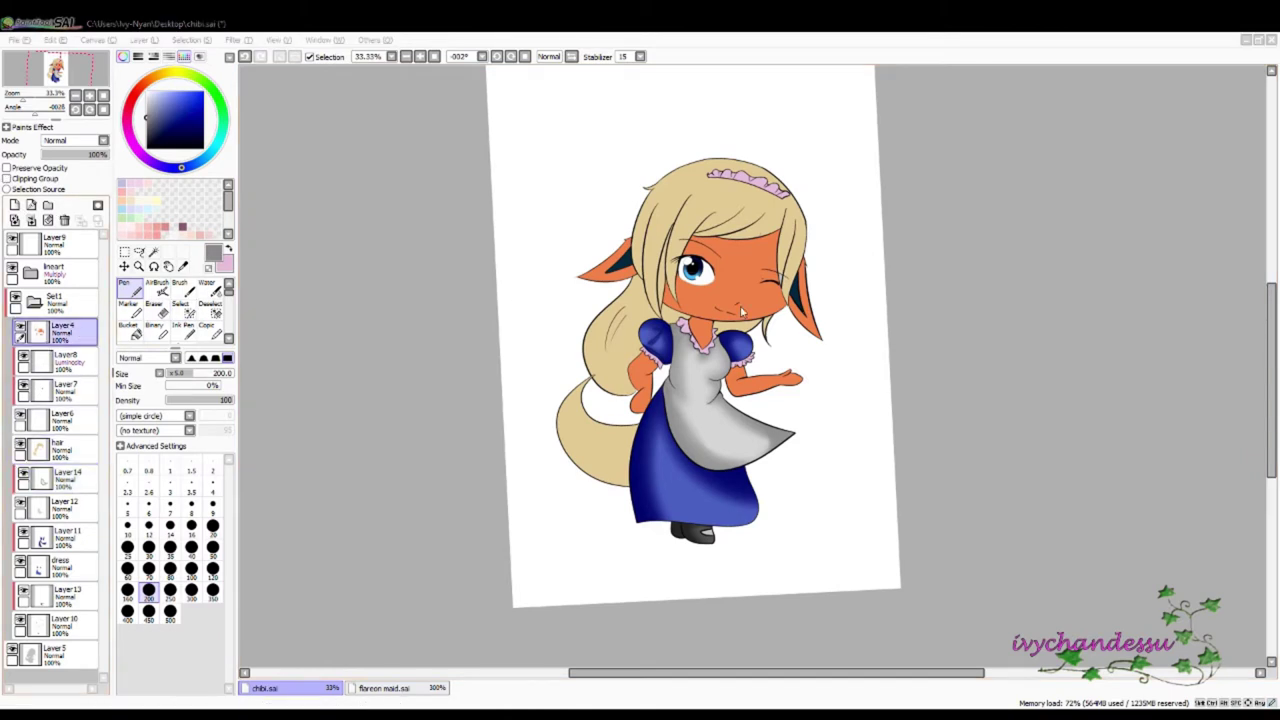
click(14, 204)
click(7, 178)
- Sample the skin's orange, choose a darker shade and paint shadows on the face and neck with the Water tool at size 100
click(225, 122)
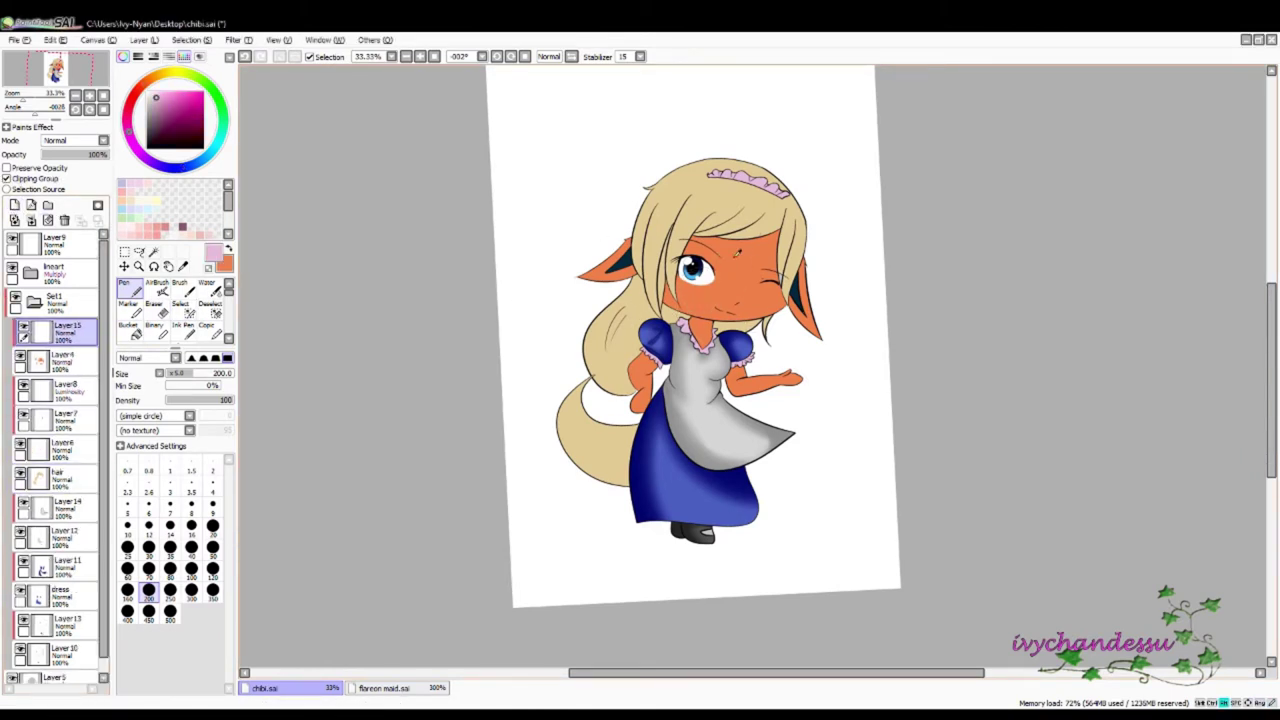
click(228, 247)
click(207, 288)
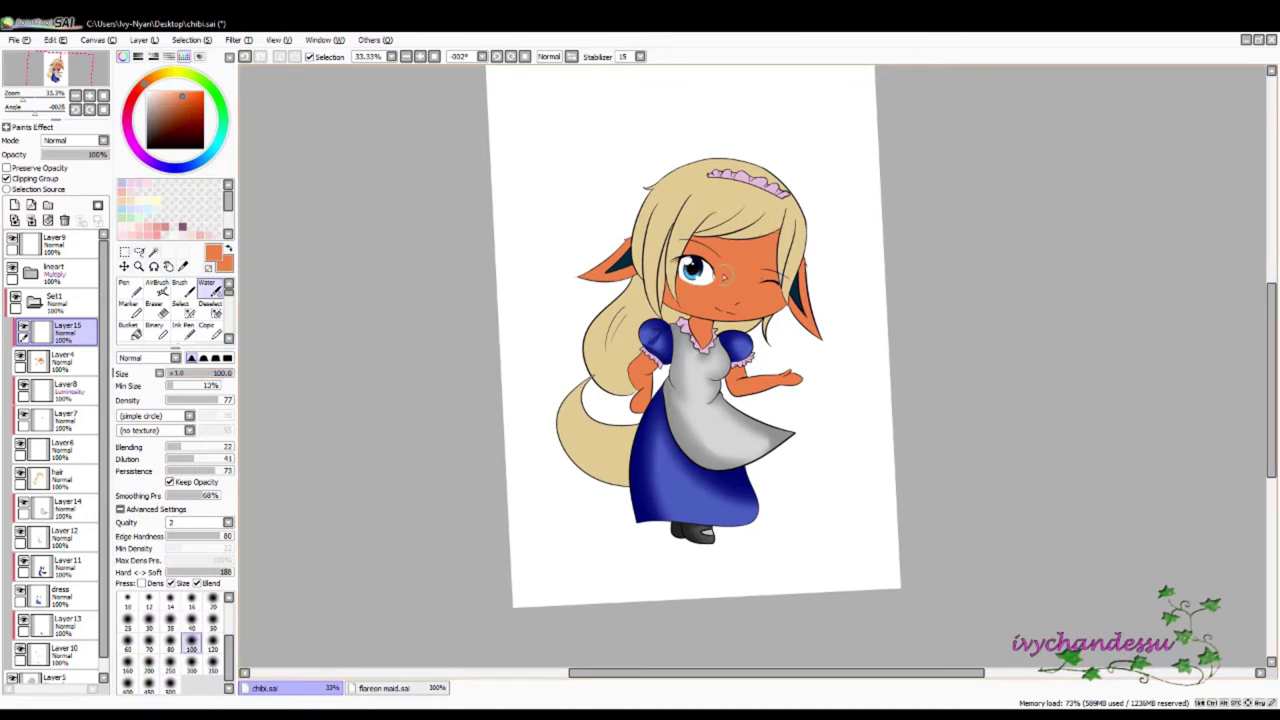
click(189, 110)
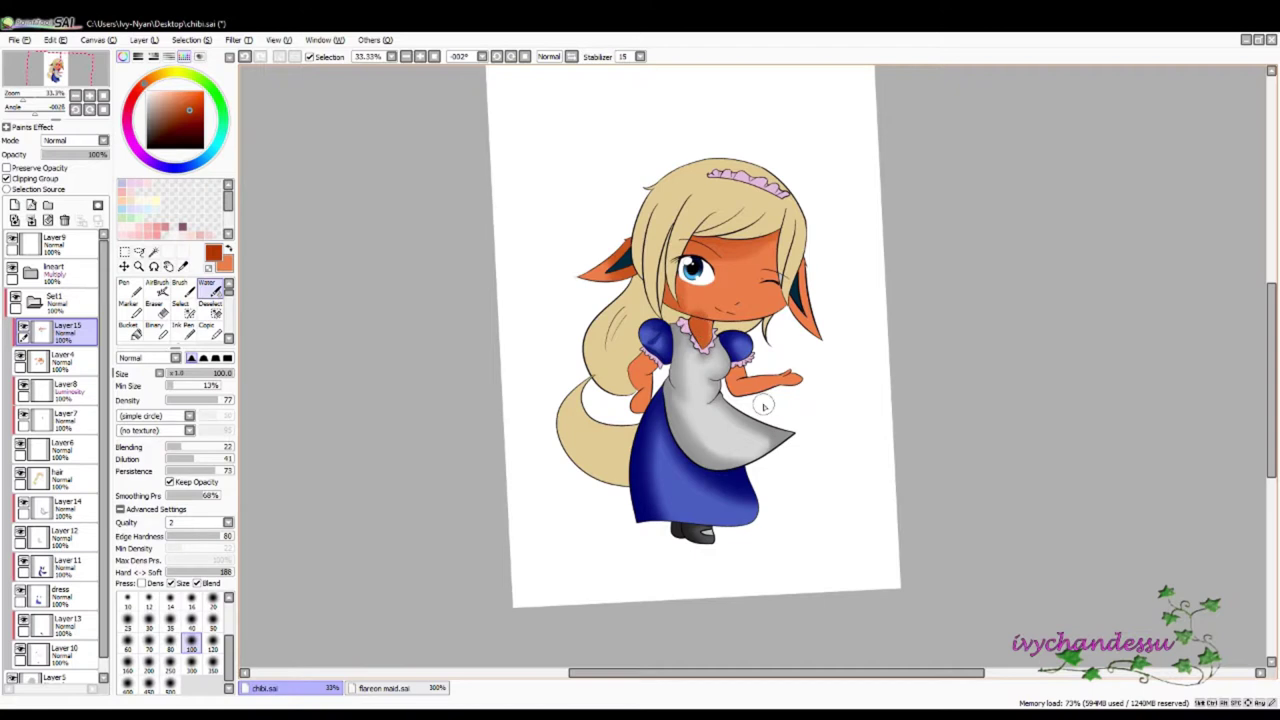
- Add dark orange shadows to the nose, ears, face and arms and smooth them with the blending brush at size 71
key(n)
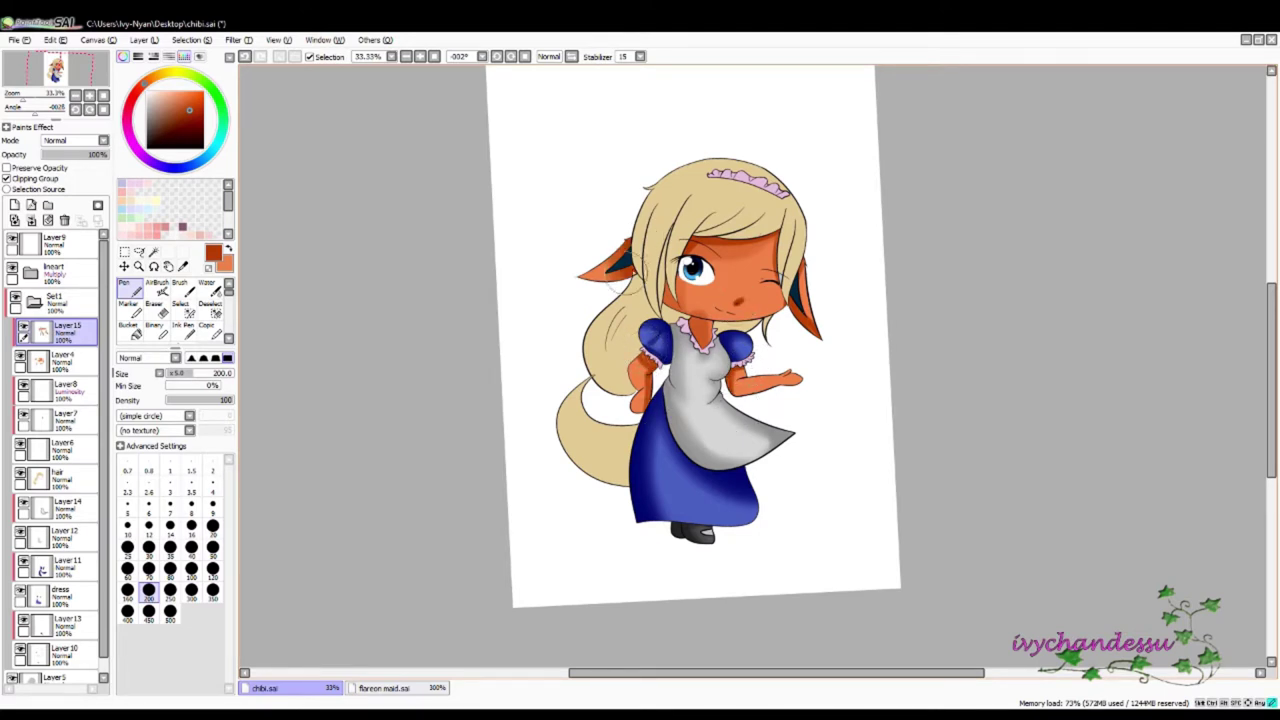
key(b)
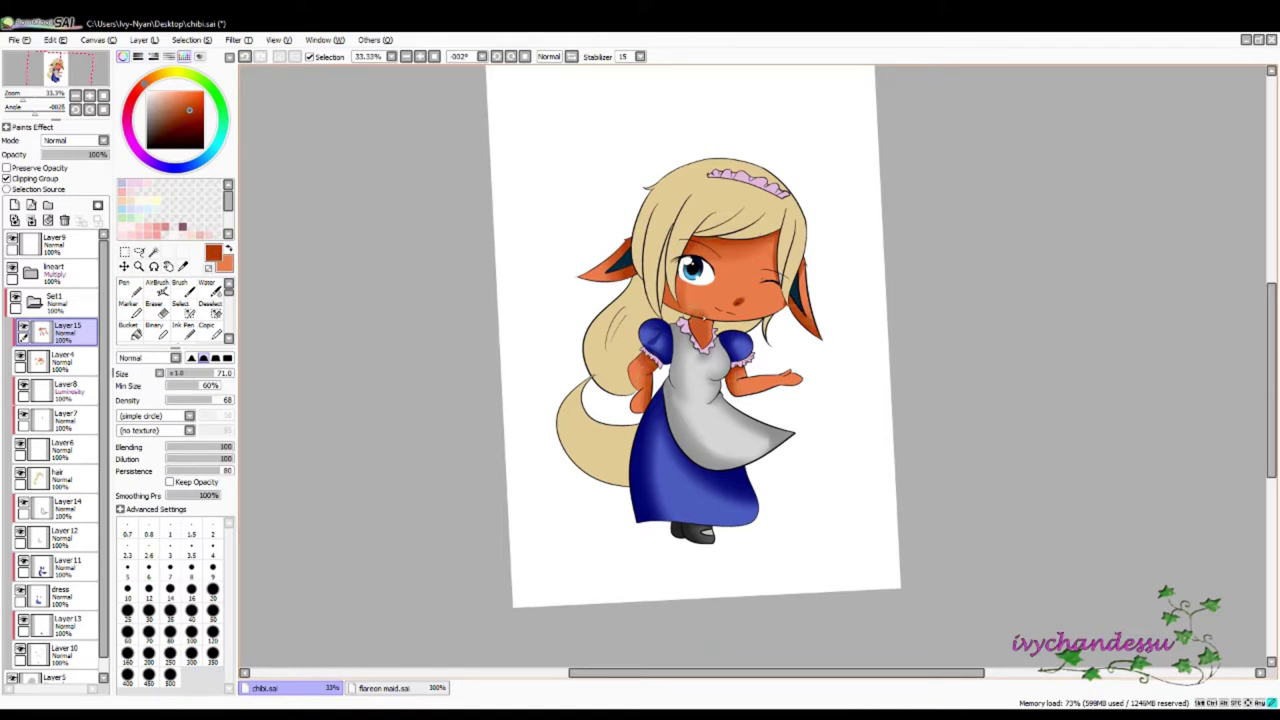
key(n)
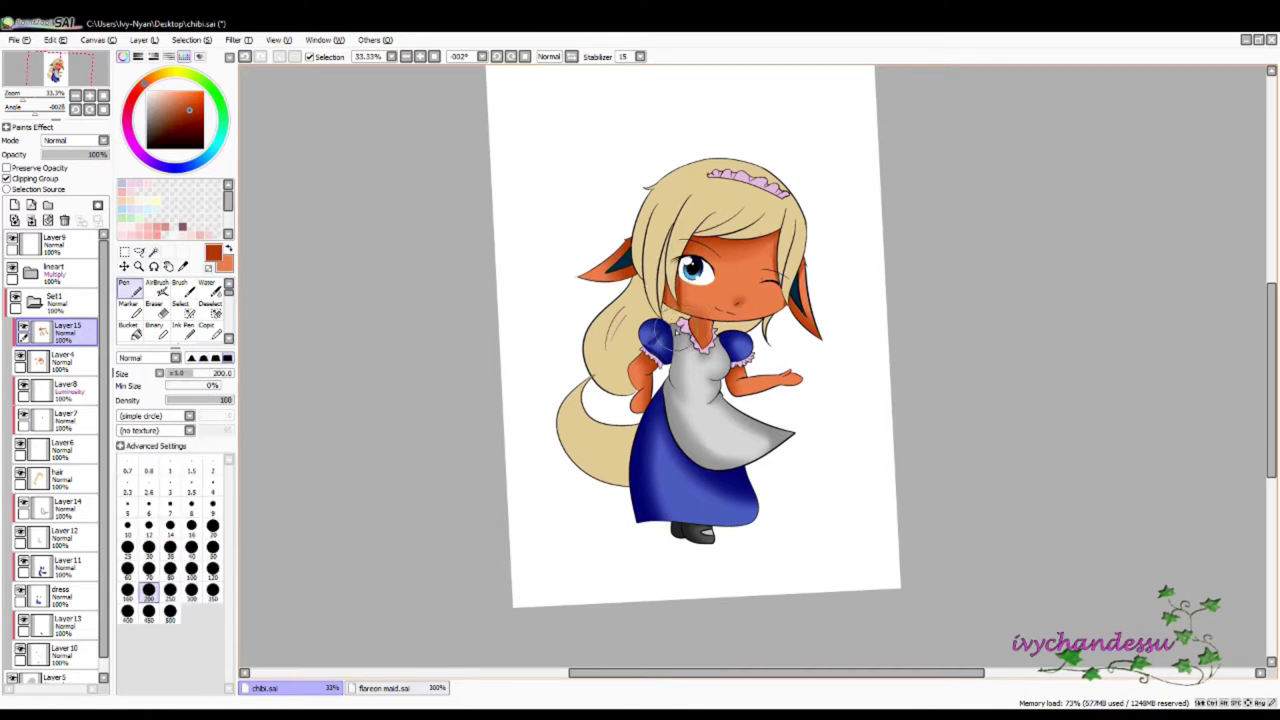
key(b)
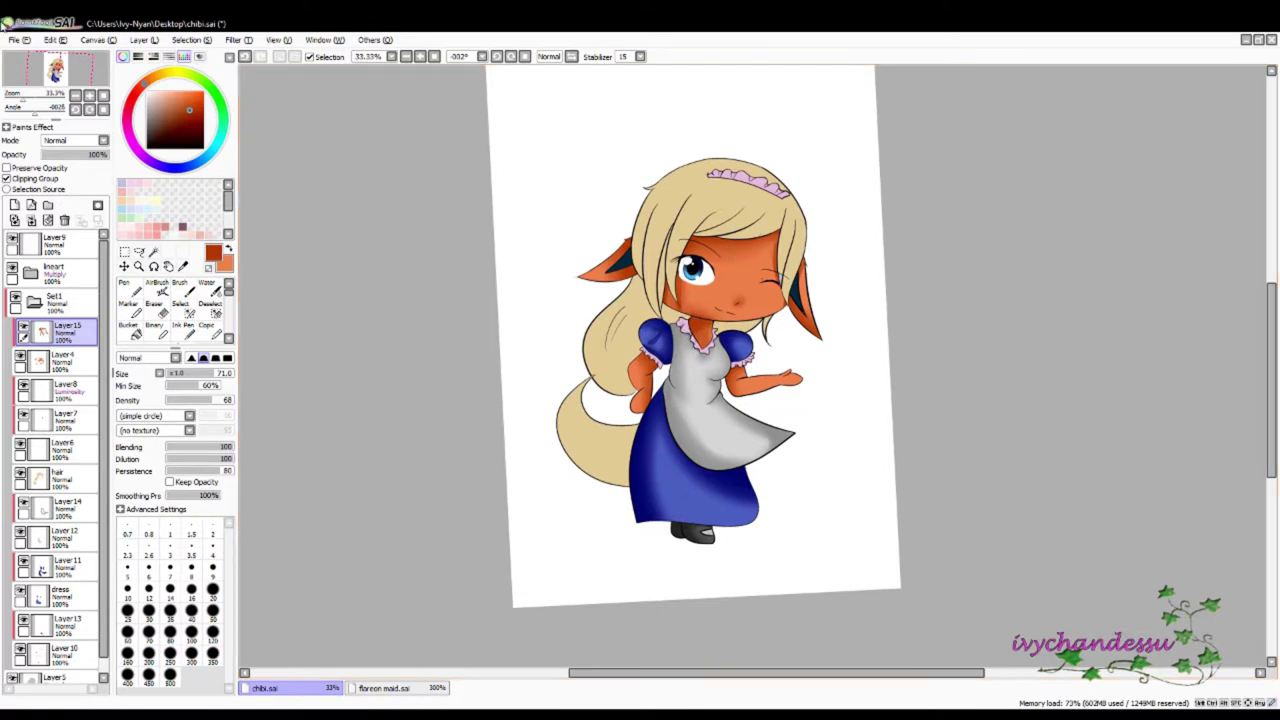
- Add a clipped layer above the hair layer and sample the hair's beige colour
key(Home)
key(e)
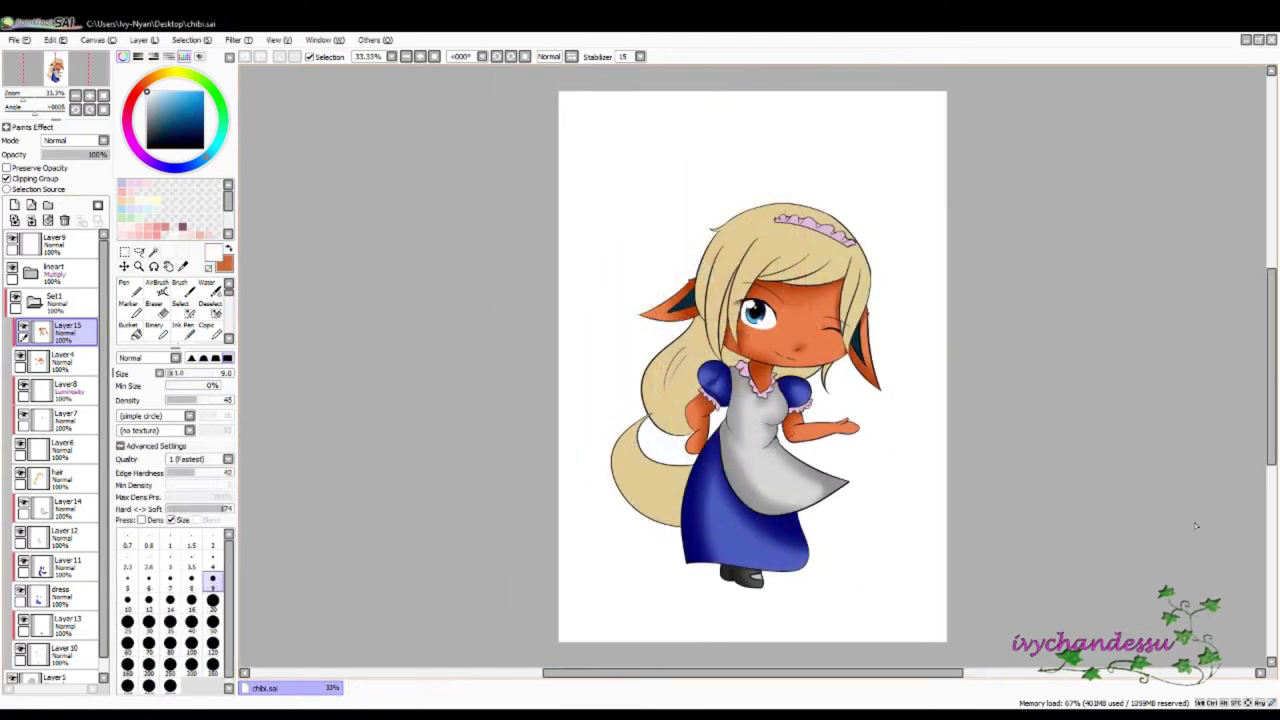
click(60, 475)
click(14, 204)
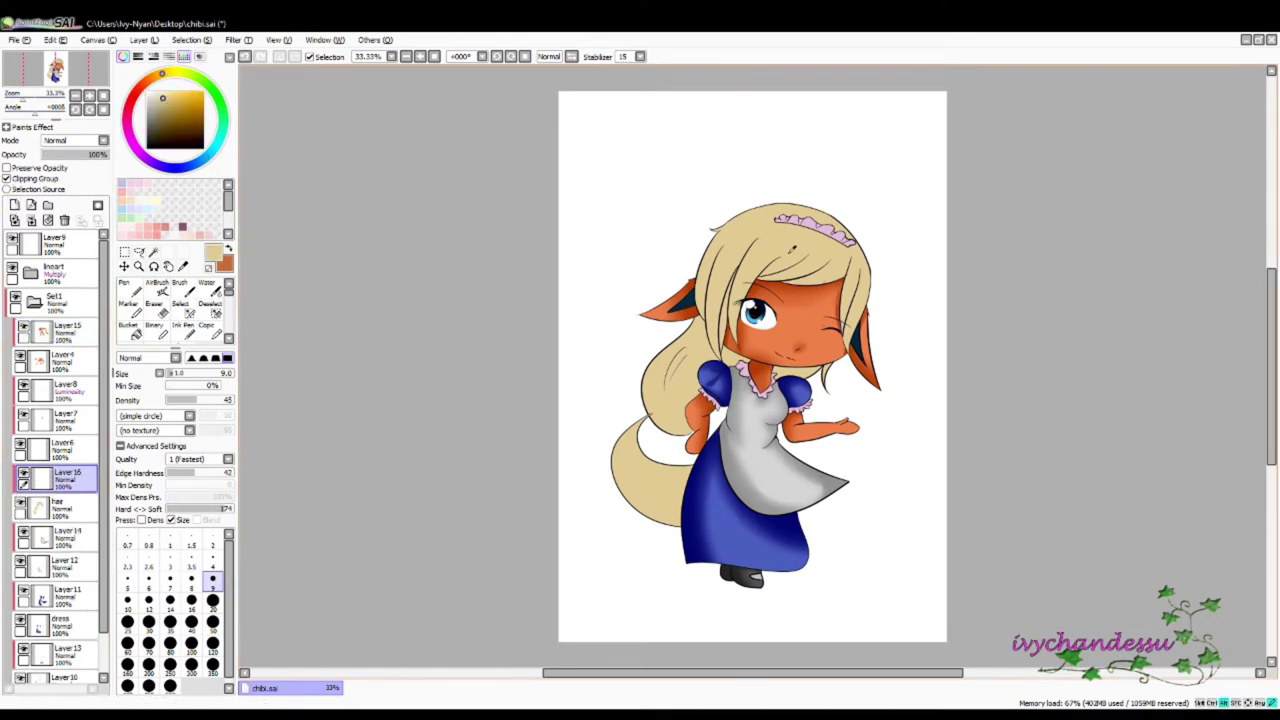
click(206, 325)
- Paint brown shadows on the hair strand beside the open eye and start blending them with the Brush at size 30
scroll(764, 251, up, 2)
key(b)
drag(737, 233, 700, 458)
scroll(695, 388, up, 3)
click(229, 337)
key(b)
drag(748, 105, 712, 270)
drag(725, 140, 660, 530)
drag(690, 300, 720, 570)
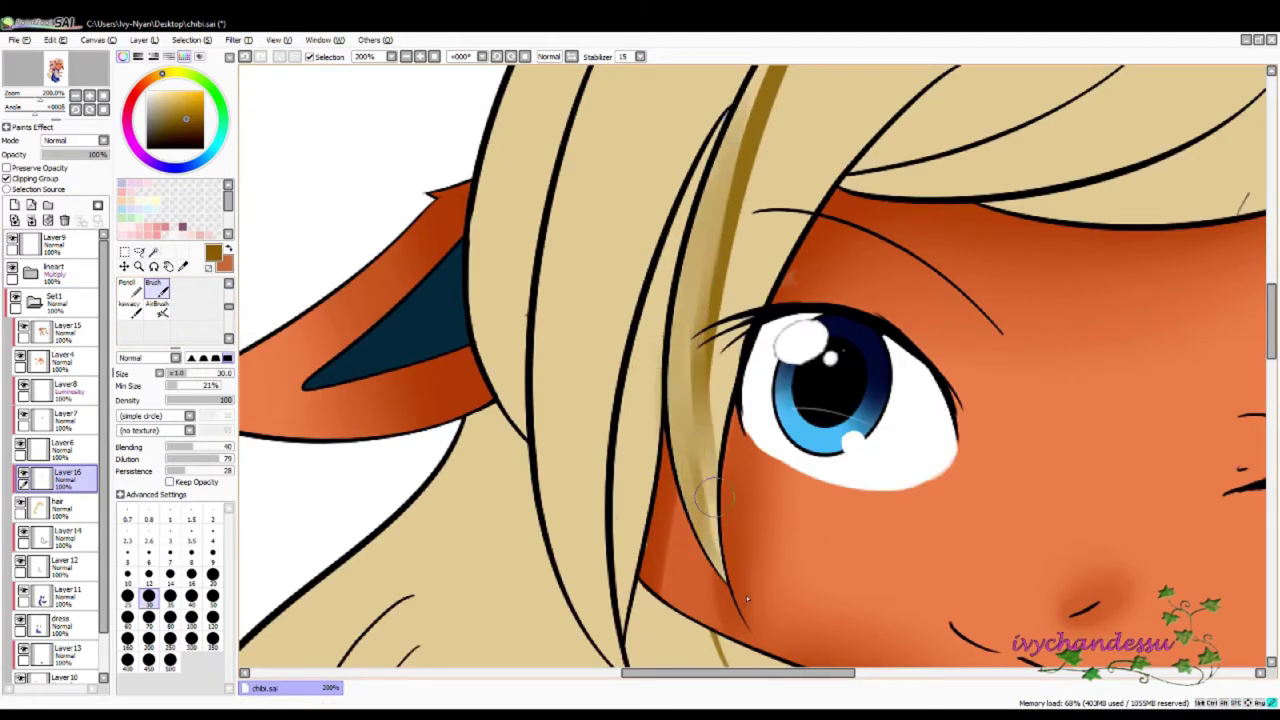
- Blend the brown shading along the full length of the strand beside the open eye
scroll(747, 598, down, 1)
drag(820, 140, 710, 418)
drag(770, 190, 668, 650)
scroll(700, 400, up, 1)
drag(685, 330, 640, 660)
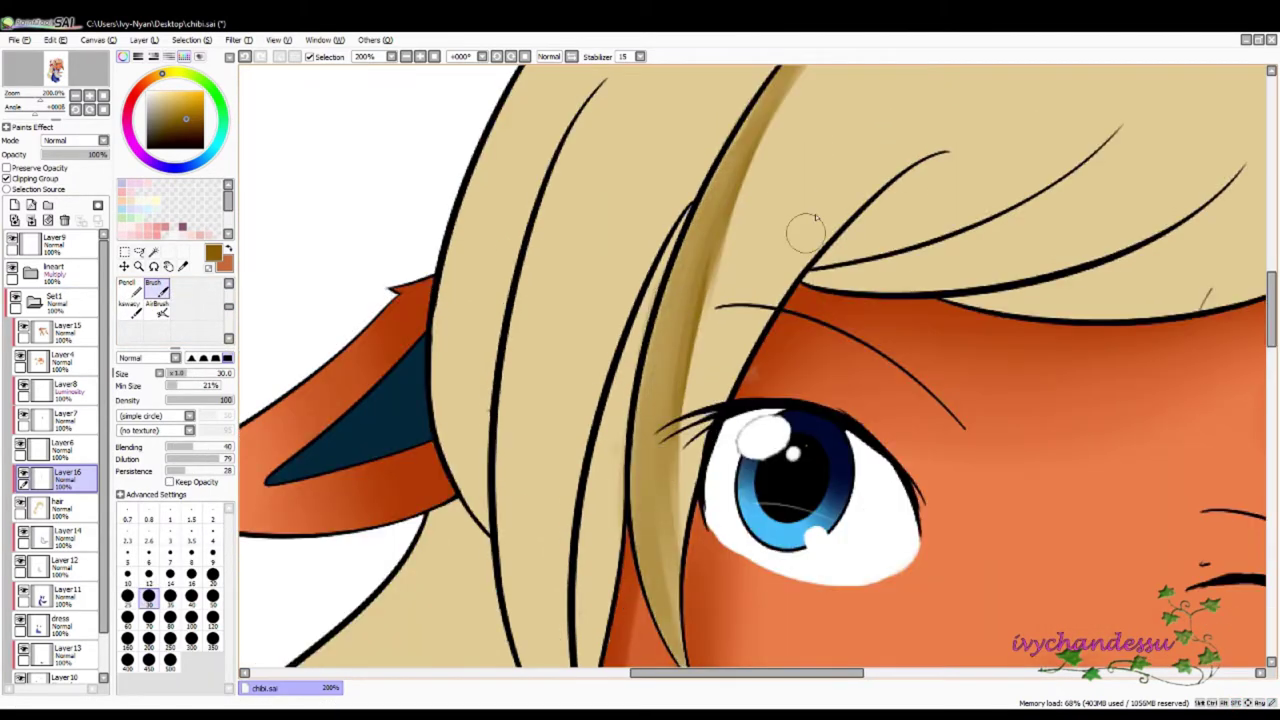
- Paint brown shadows on the side strands, the hair below the ear and the hair behind the neck with the Pencil
key(n)
scroll(815, 218, up, 3)
mouse_move(912, 158)
mouse_down()
mouse_move(694, 286)
mouse_move(580, 400)
mouse_up()
drag(1005, 105, 640, 340)
drag(1046, 317, 623, 406)
scroll(623, 406, down, 5)
scroll(663, 194, up, 3)
drag(790, 100, 660, 600)
mouse_move(800, 400)
mouse_down()
mouse_move(690, 615)
mouse_move(855, 316)
mouse_up()
mouse_move(812, 185)
mouse_down()
mouse_move(935, 335)
mouse_move(885, 298)
mouse_up()
- Lay down brown shadows along the tail's edges and inner curve with the Pencil
scroll(600, 400, down, 5)
drag(648, 180, 567, 462)
drag(615, 260, 550, 425)
drag(700, 400, 498, 632)
drag(612, 190, 470, 450)
drag(737, 277, 700, 320)
mouse_move(810, 175)
mouse_down()
mouse_move(700, 470)
mouse_move(745, 182)
mouse_move(575, 440)
mouse_up()
- Blend the tail's brown shadows into curved fur streaks with the Brush at size 30
key(b)
drag(595, 310, 550, 380)
drag(690, 215, 560, 350)
mouse_move(741, 173)
mouse_down()
mouse_move(547, 443)
mouse_move(651, 486)
mouse_move(712, 600)
mouse_move(771, 337)
mouse_move(728, 200)
mouse_move(560, 430)
mouse_up()
drag(545, 300, 555, 490)
drag(600, 360, 640, 440)
drag(690, 380, 575, 440)
drag(720, 250, 496, 340)
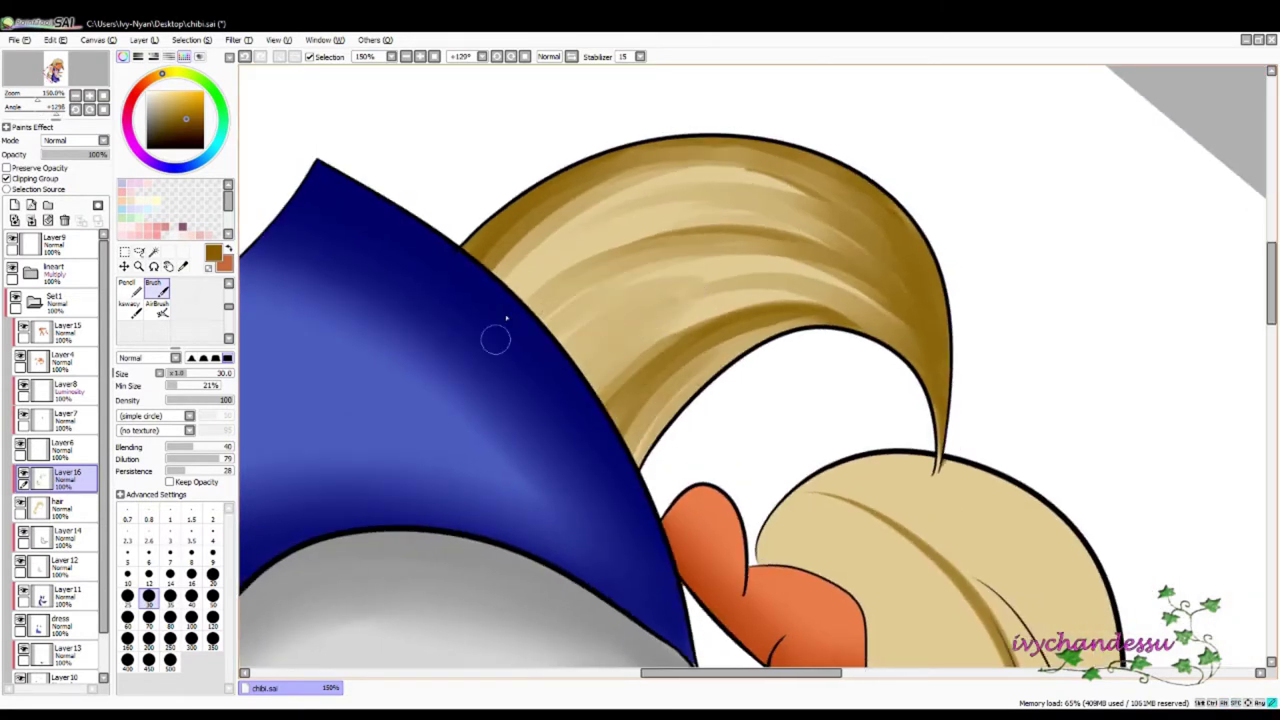
drag(730, 210, 500, 340)
- Sample the light beige and brush light streaks along the middle of the tail
alt+click(560, 300)
mouse_move(560, 300)
mouse_down()
mouse_move(868, 396)
mouse_move(694, 420)
mouse_up()
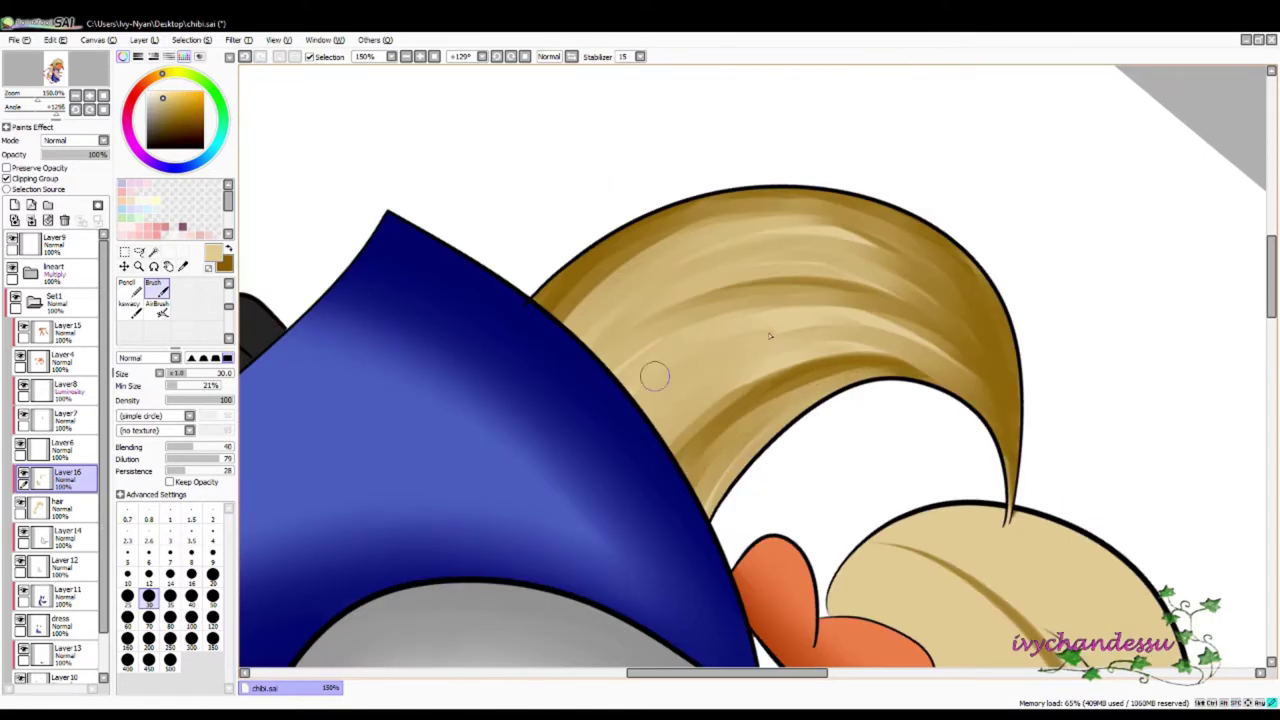
mouse_move(840, 298)
mouse_down()
mouse_move(631, 471)
mouse_move(563, 389)
mouse_move(846, 257)
mouse_up()
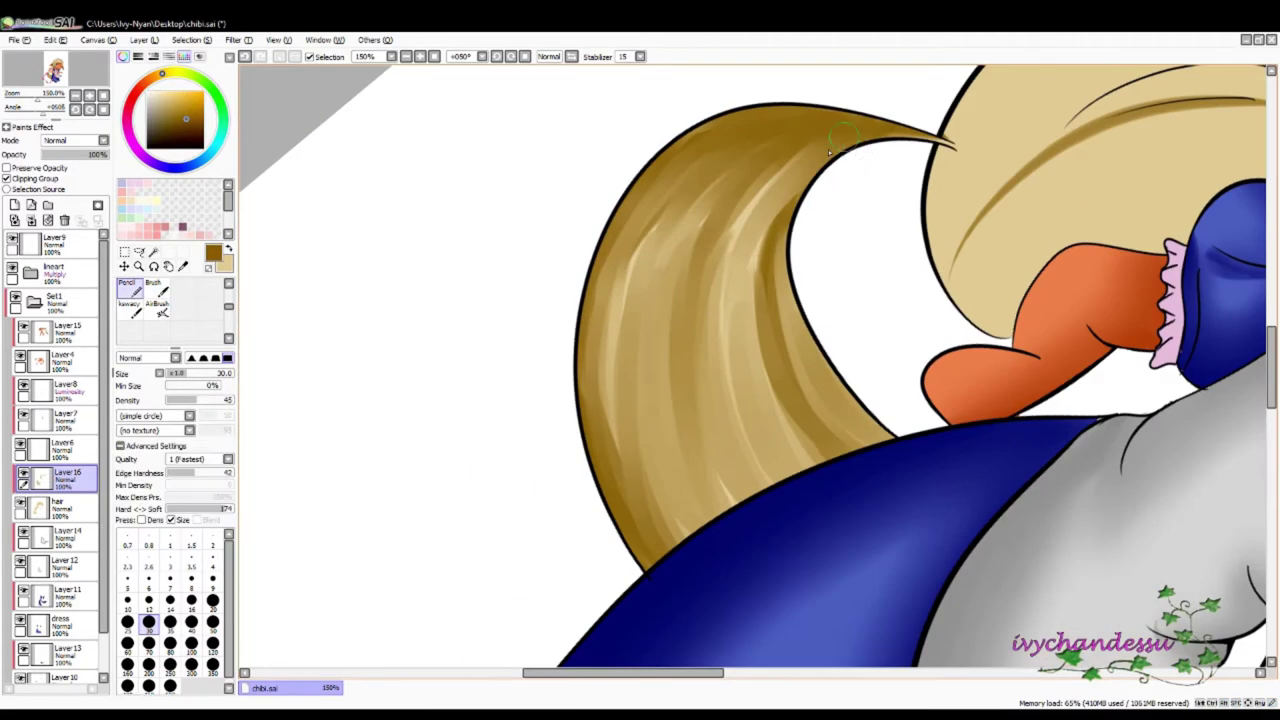
- Darken the tail's tip and outer edge with brown Pencil strokes at size 30
drag(828, 152, 660, 175)
drag(600, 270, 640, 540)
drag(760, 170, 690, 480)
drag(720, 160, 650, 270)
- Brush light beige streaks through the tail's darker areas and blend them with sampled tones into the brown shading
key(b)
key(x)
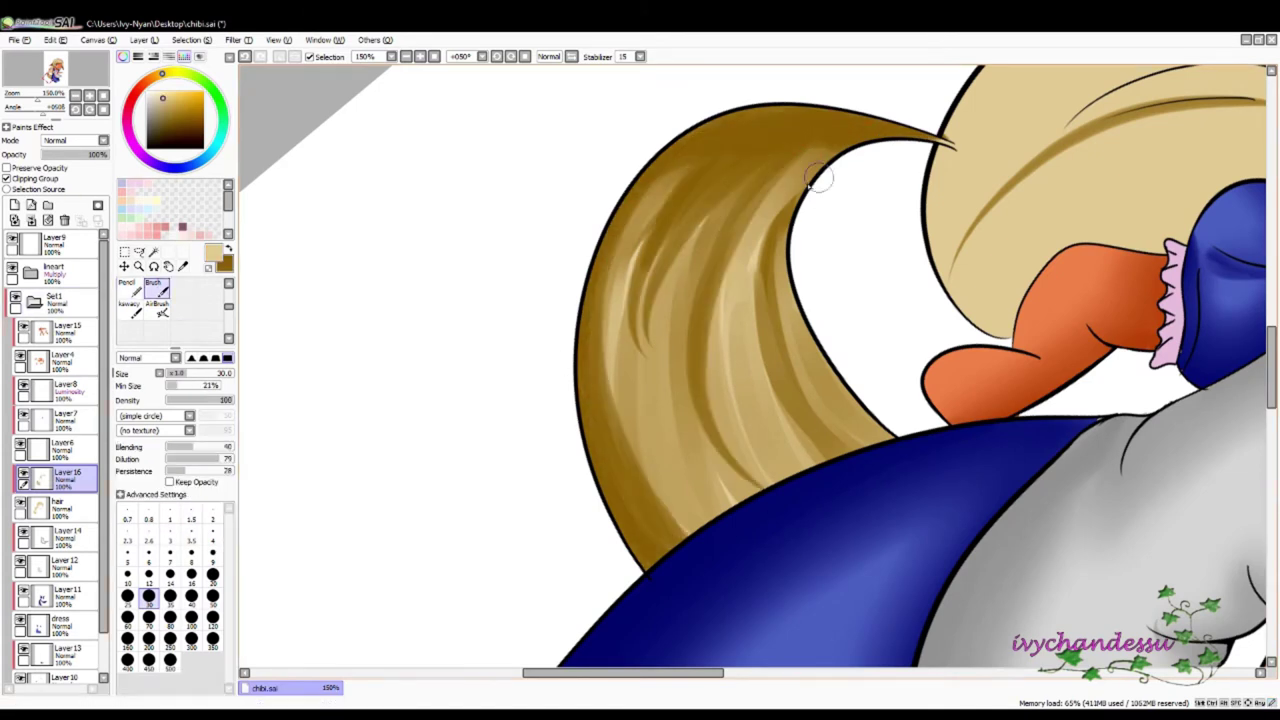
drag(814, 178, 650, 500)
drag(700, 200, 871, 486)
drag(800, 250, 860, 420)
alt+click(743, 274)
drag(760, 250, 660, 470)
drag(593, 258, 650, 520)
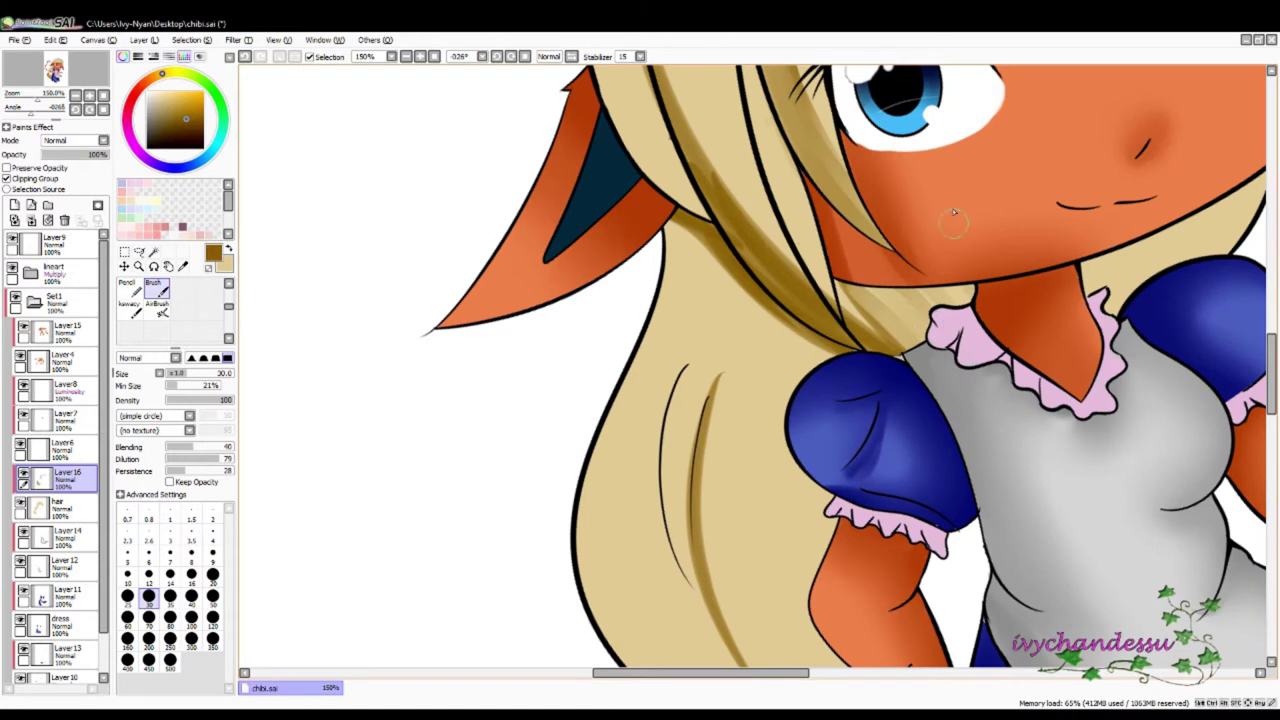
- Paint brown shadow strands on the long back hair and the hair behind the neck with the Pencil at size 30
key(n)
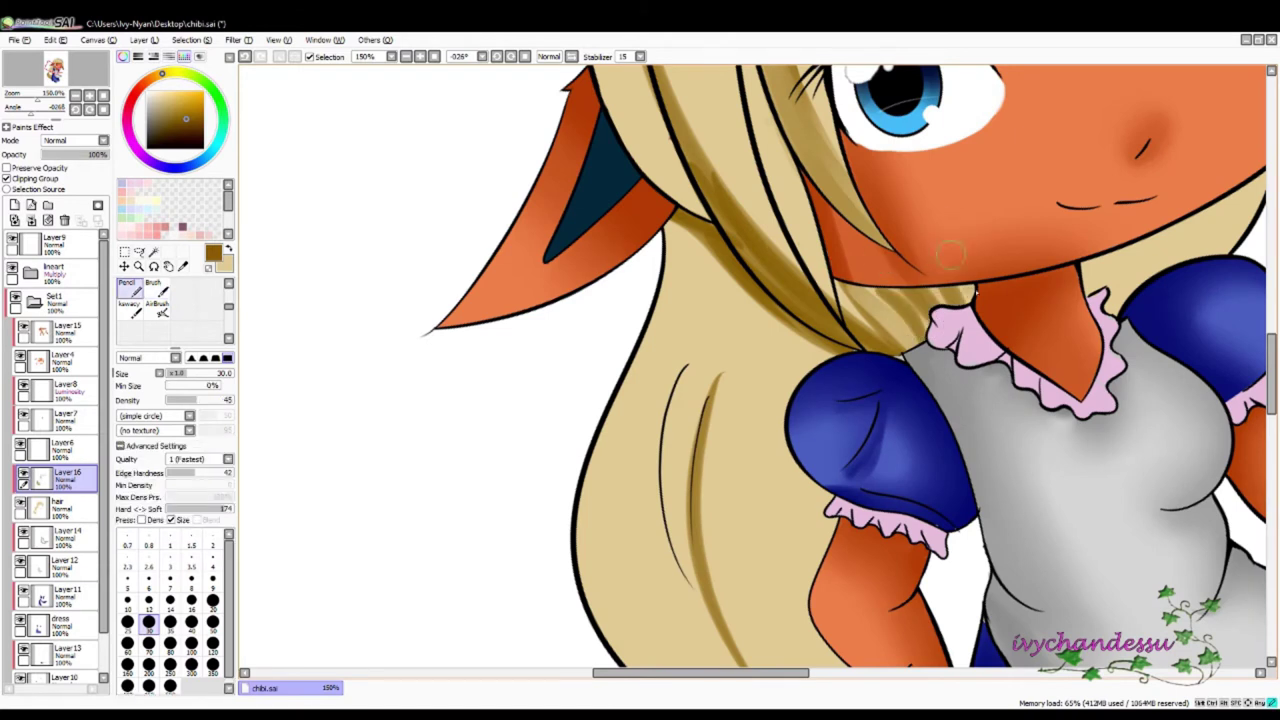
drag(950, 255, 700, 415)
mouse_move(868, 467)
mouse_down()
mouse_move(1130, 320)
mouse_move(1140, 210)
mouse_up()
drag(705, 130, 760, 350)
mouse_move(660, 320)
mouse_down()
mouse_move(776, 618)
mouse_move(920, 600)
mouse_up()
drag(720, 135, 780, 350)
drag(750, 180, 860, 580)
drag(700, 280, 767, 318)
mouse_move(735, 265)
mouse_down()
mouse_move(705, 540)
mouse_move(725, 360)
mouse_up()
- Blend light beige streaks between the brown strands of the long back hair with the Brush at size 30
key(x)
drag(740, 175, 720, 370)
click(155, 290)
drag(715, 210, 670, 520)
drag(740, 260, 680, 600)
drag(800, 190, 800, 460)
drag(760, 370, 860, 580)
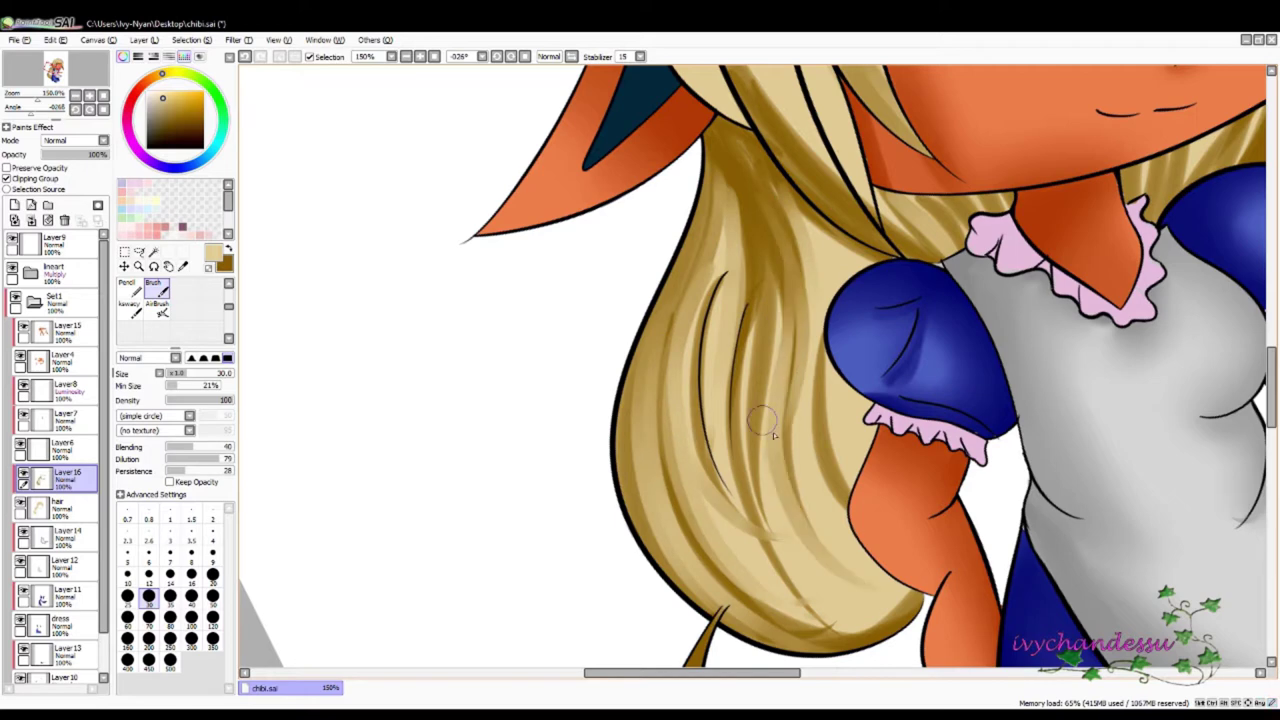
key(x)
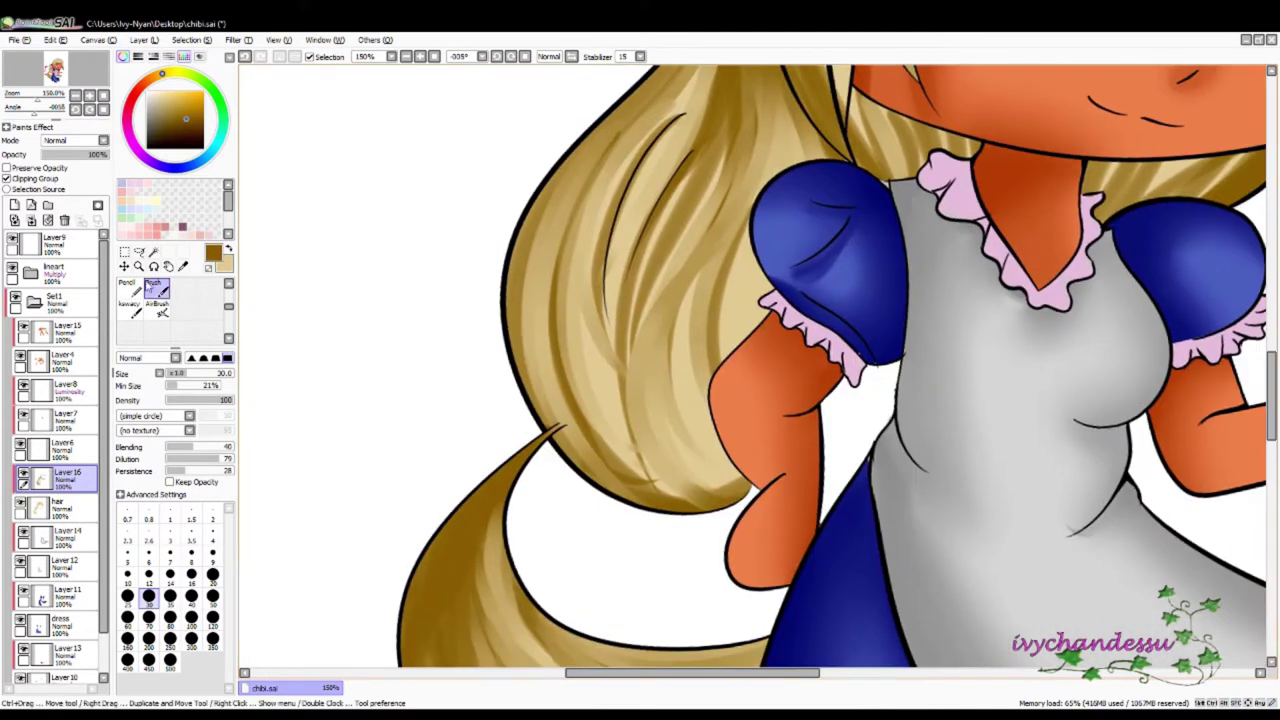
- Paint brown shadow strands on the fringe, around the headband and along the crown's outer edge with the Pencil at size 30
click(127, 288)
mouse_move(720, 190)
mouse_down()
mouse_move(585, 495)
mouse_move(680, 445)
mouse_up()
drag(785, 240, 740, 350)
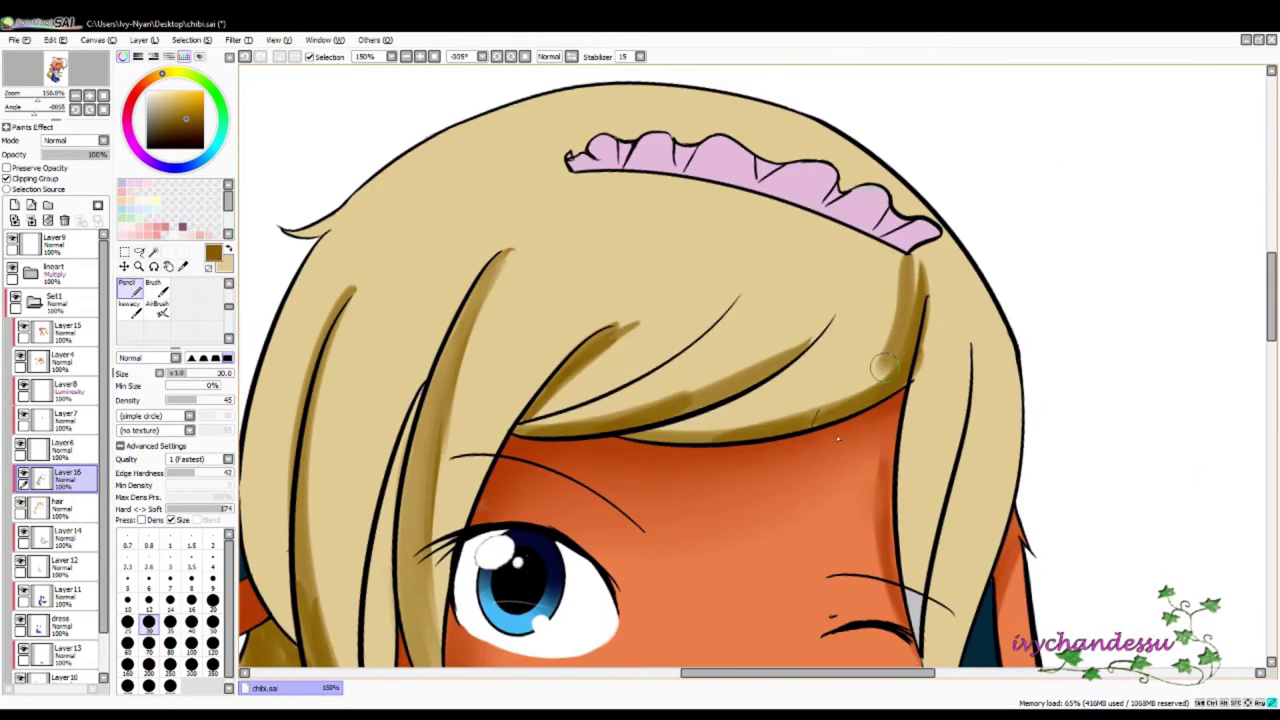
drag(900, 260, 850, 410)
drag(800, 310, 680, 430)
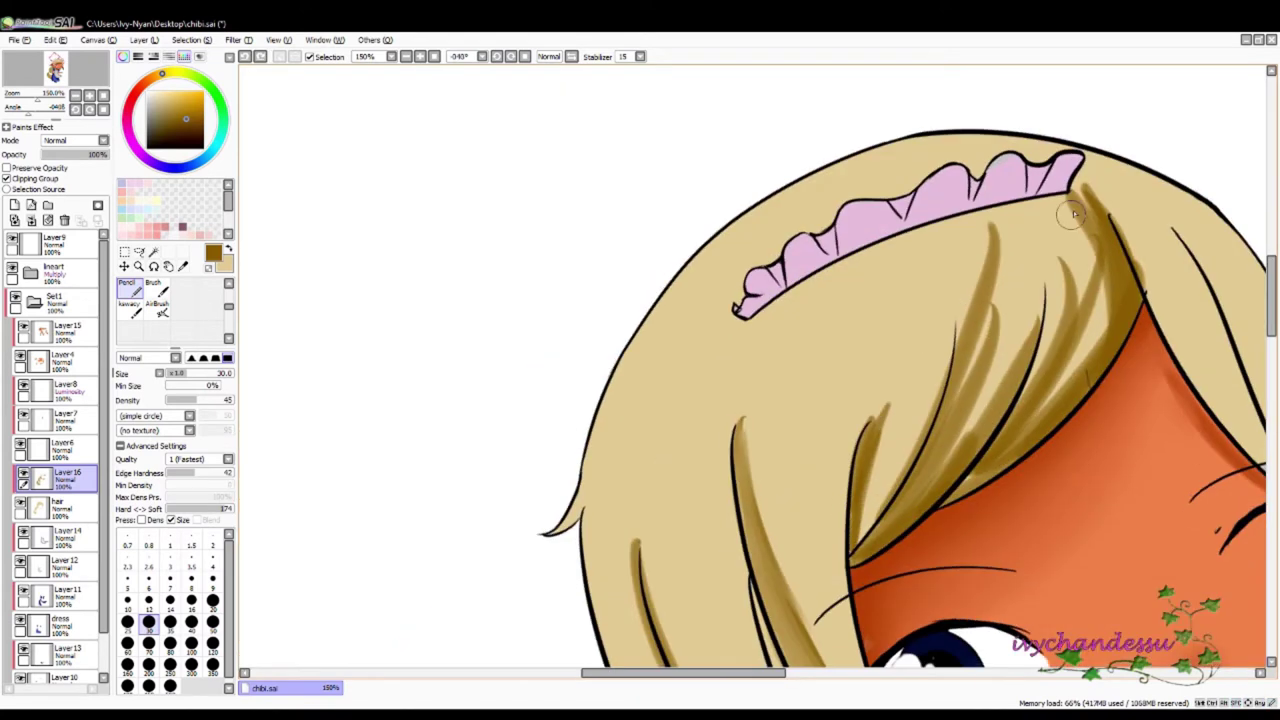
mouse_move(1072, 214)
mouse_down()
mouse_move(900, 236)
mouse_move(728, 342)
mouse_move(883, 138)
mouse_up()
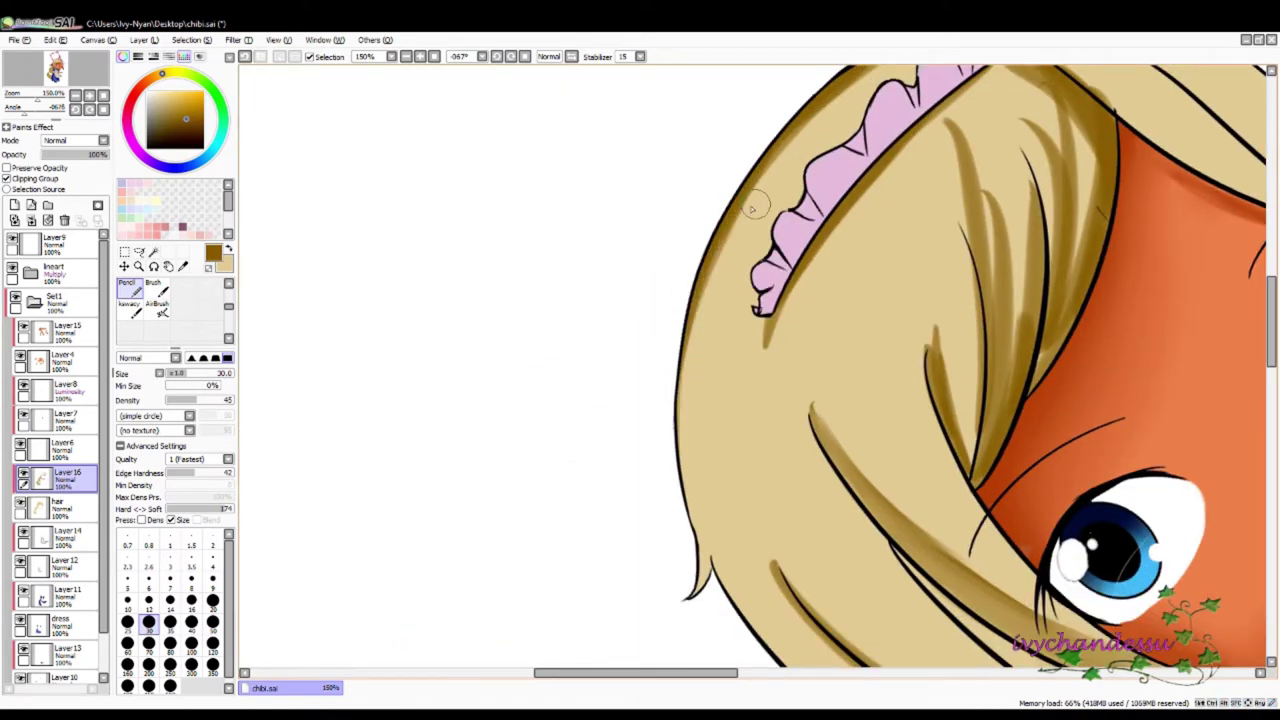
drag(722, 470, 692, 590)
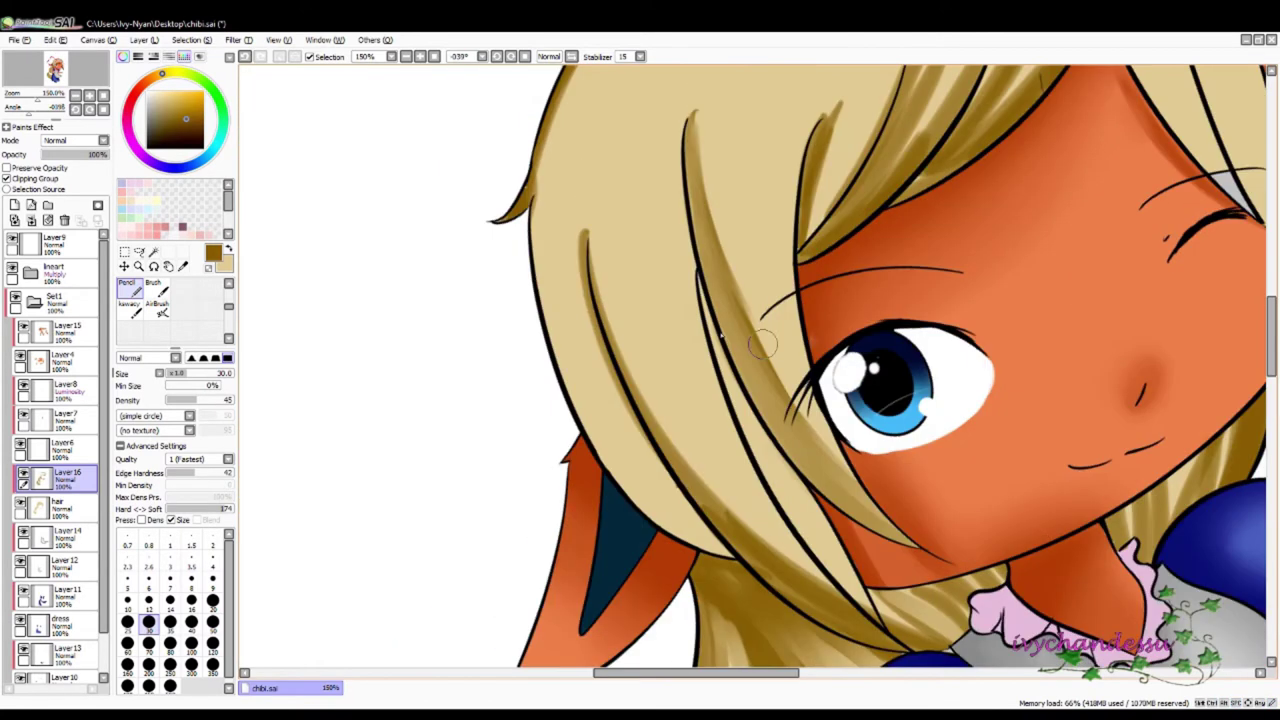
- Darken the side locks beside the open eye with long brown Pencil strands following the line art
mouse_move(688, 222)
mouse_down()
mouse_move(709, 355)
mouse_move(845, 615)
mouse_up()
alt+click(740, 470)
mouse_move(635, 240)
mouse_down()
mouse_move(685, 440)
mouse_move(782, 513)
mouse_up()
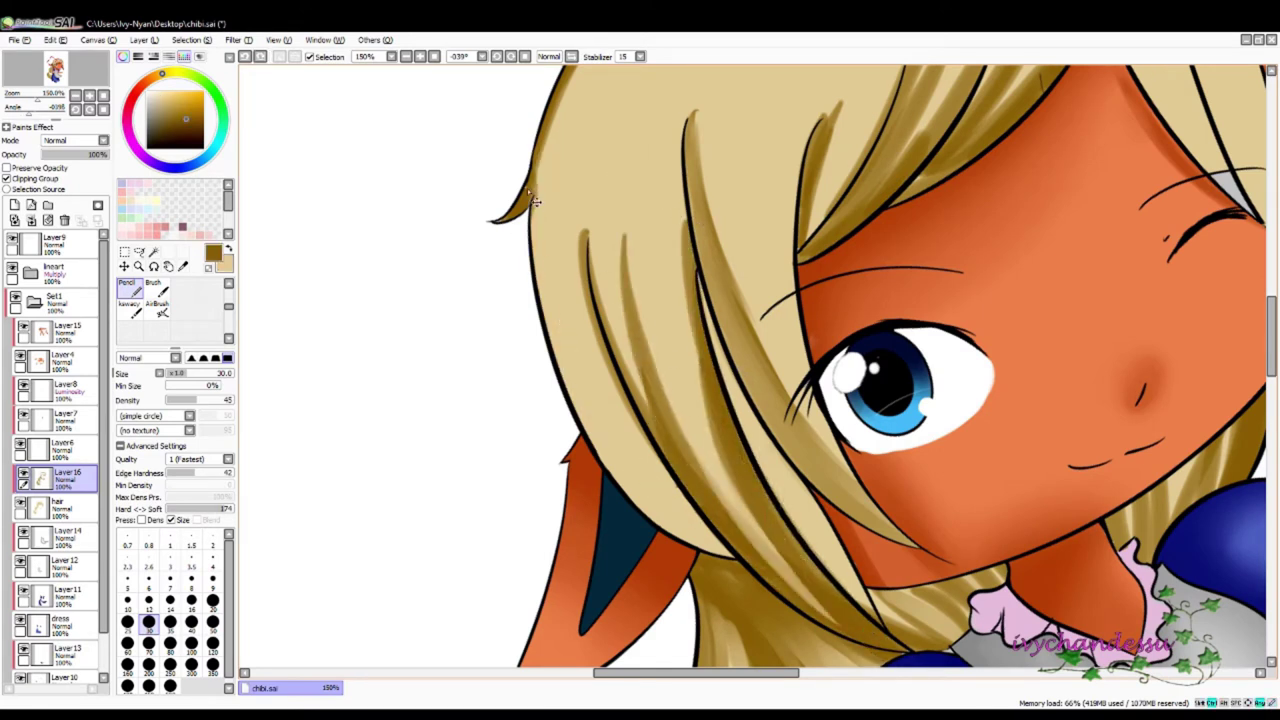
drag(535, 201, 600, 440)
drag(704, 300, 710, 550)
drag(700, 270, 860, 610)
- Layer more brown Pencil strands from beneath the headband down through the fringe and the side hair
scroll(1041, 628, down, 5)
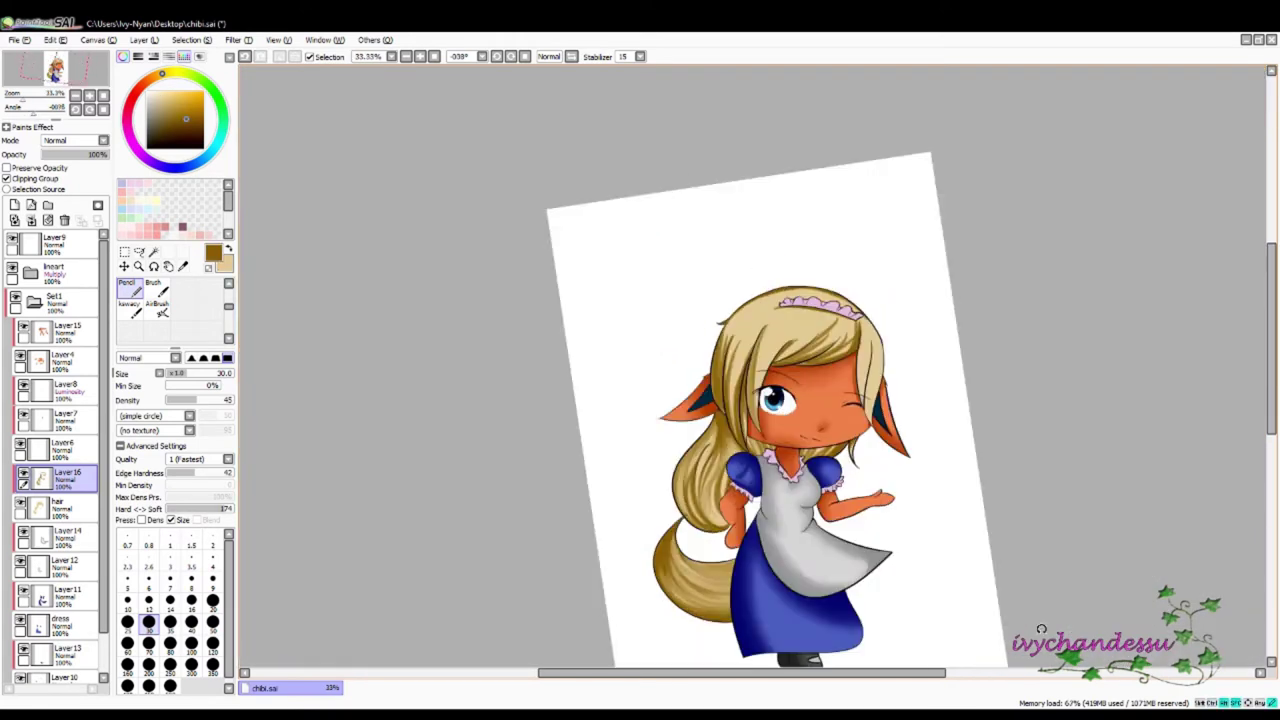
drag(1041, 628, 1177, 438)
click(158, 289)
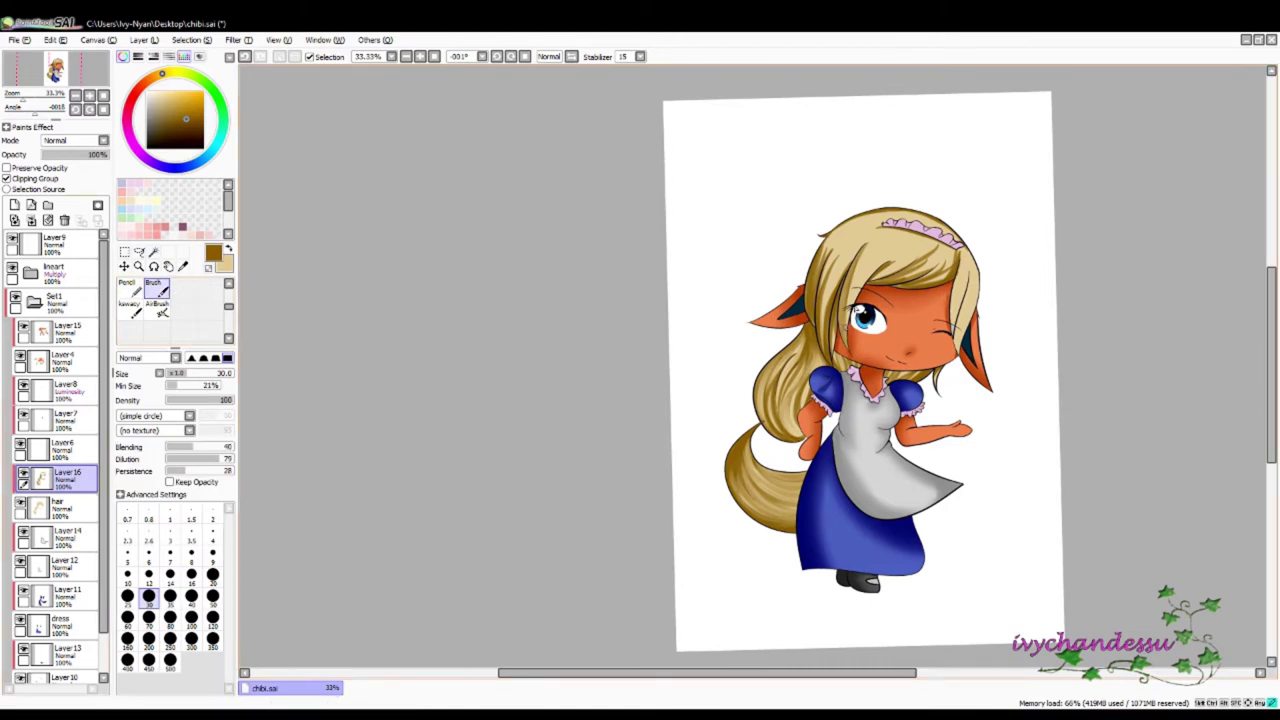
scroll(860, 380, up, 5)
click(127, 289)
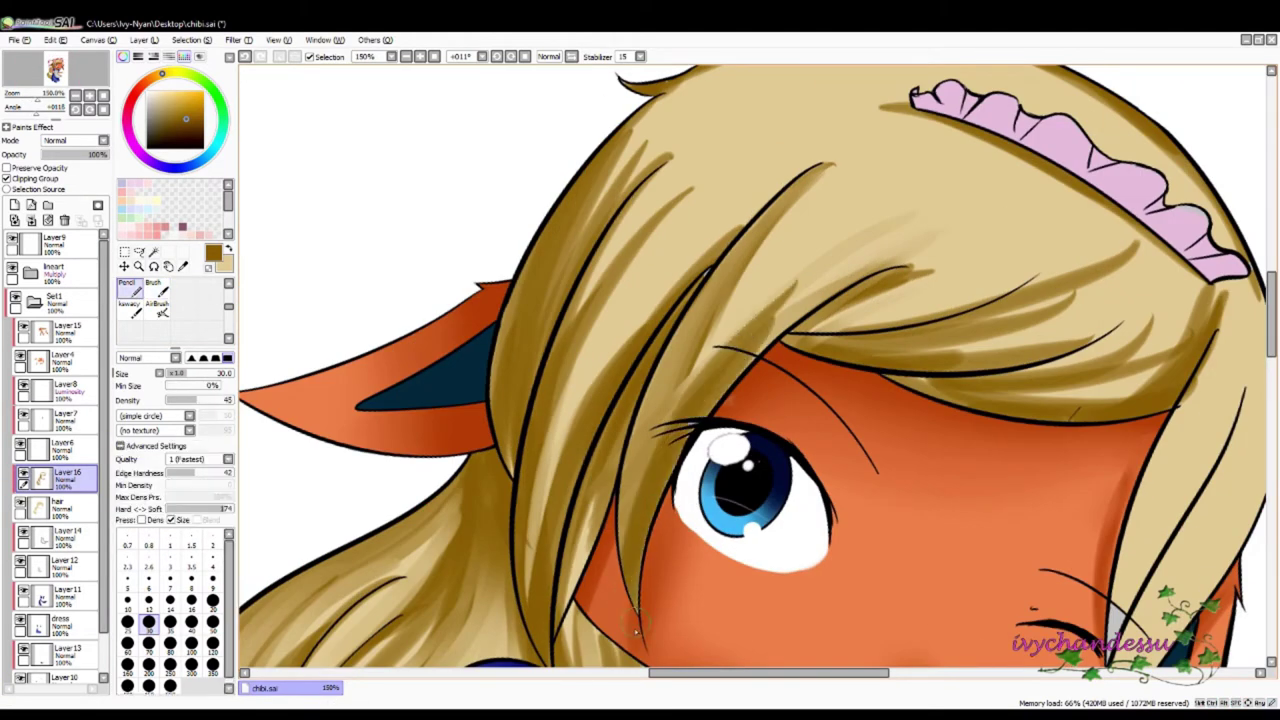
drag(720, 300, 675, 380)
drag(900, 125, 660, 385)
drag(590, 360, 530, 600)
drag(760, 195, 560, 570)
drag(860, 270, 770, 410)
drag(670, 285, 565, 395)
mouse_move(820, 270)
mouse_down()
mouse_move(735, 430)
mouse_move(655, 440)
mouse_up()
mouse_move(640, 290)
mouse_down()
mouse_move(545, 490)
mouse_move(460, 610)
mouse_up()
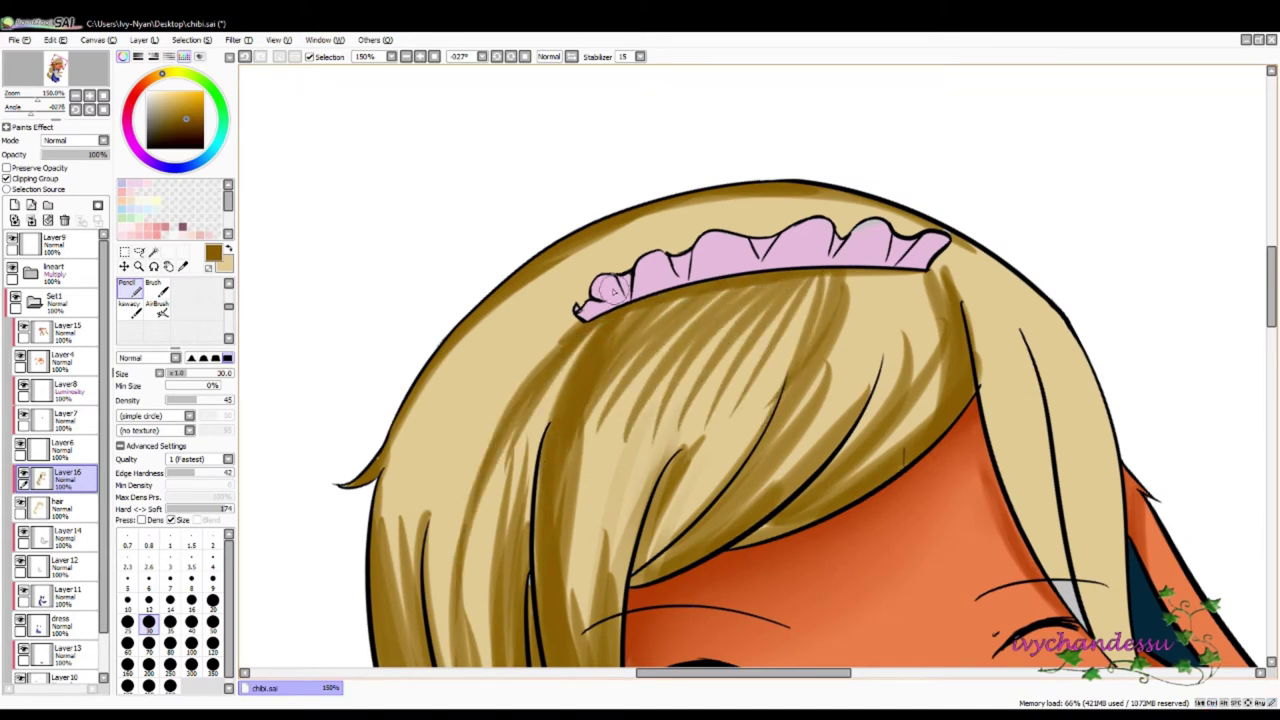
- Paint brown strands on the crown beside the headband and add light beige Pencil streaks through the side hair
drag(590, 280, 380, 520)
key(x)
drag(590, 330, 495, 640)
drag(540, 345, 430, 665)
drag(510, 340, 395, 660)
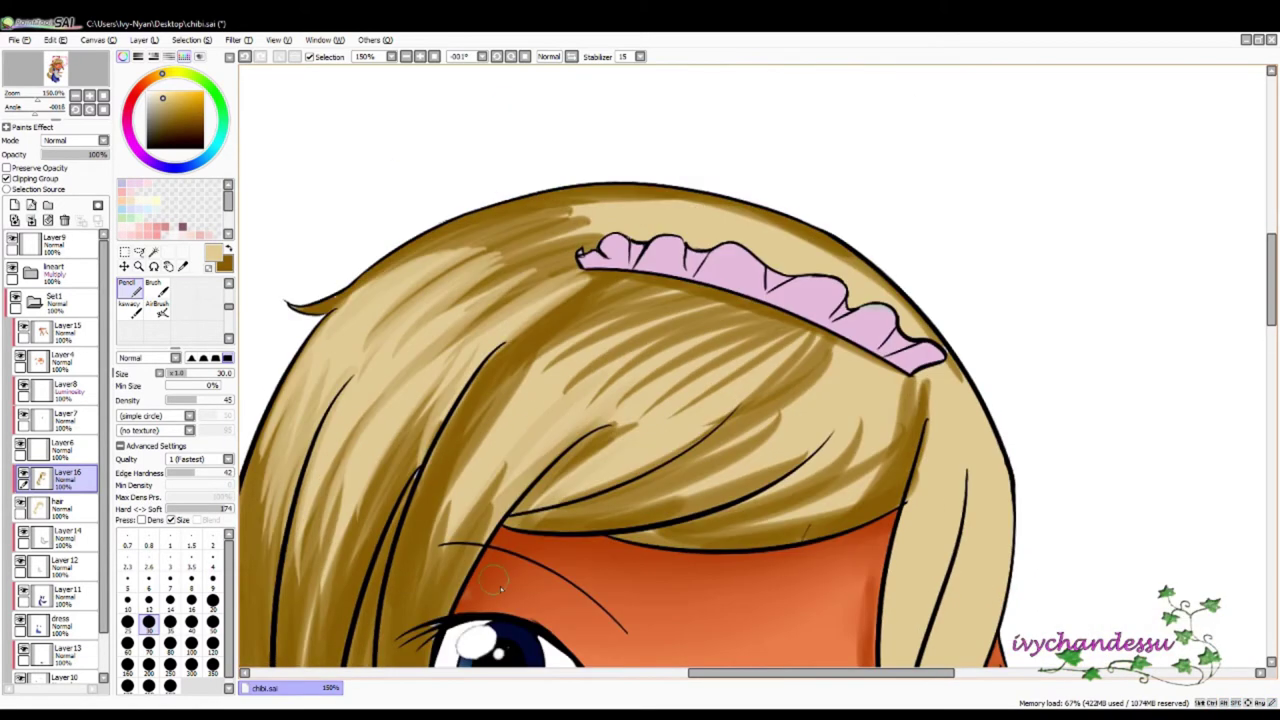
- Blend the beige and brown strands of the crown and side hair with the Brush
key(b)
drag(580, 320, 430, 590)
drag(560, 262, 390, 400)
drag(690, 195, 465, 255)
drag(490, 240, 320, 460)
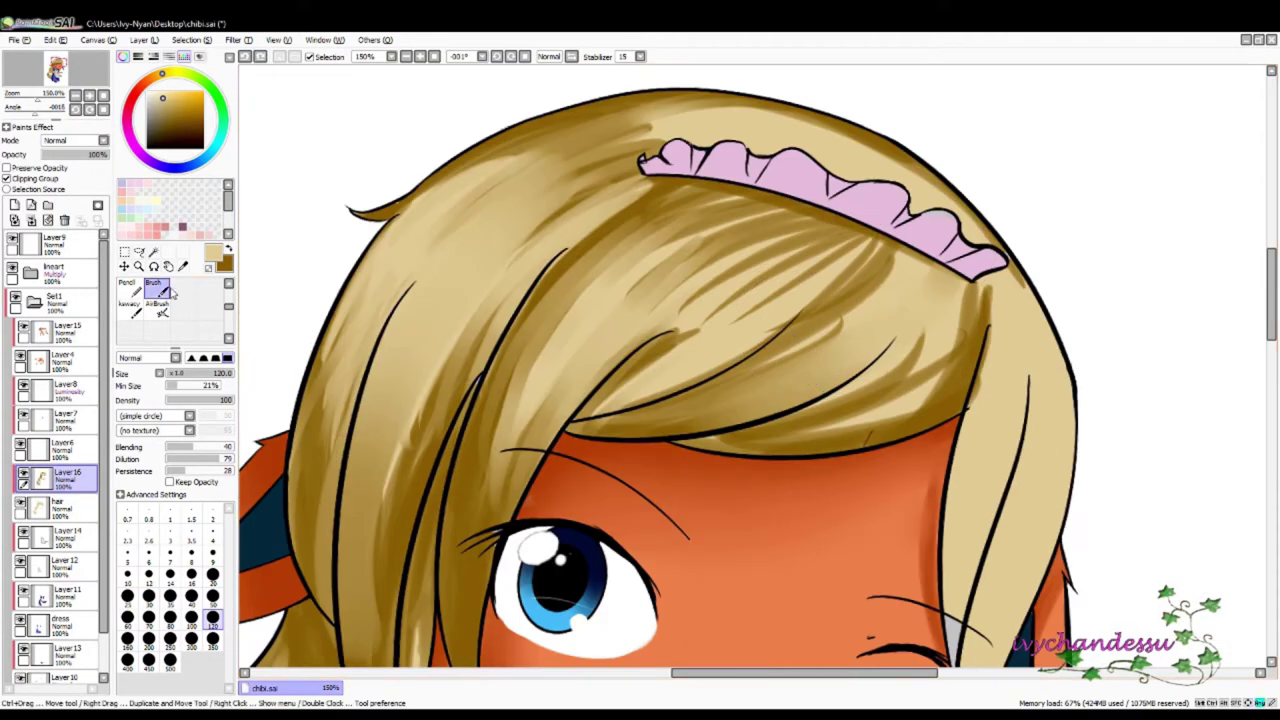
- Blend the fringe strands below the headband with beige and brown Brush strokes at size 36
drag(865, 340, 700, 425)
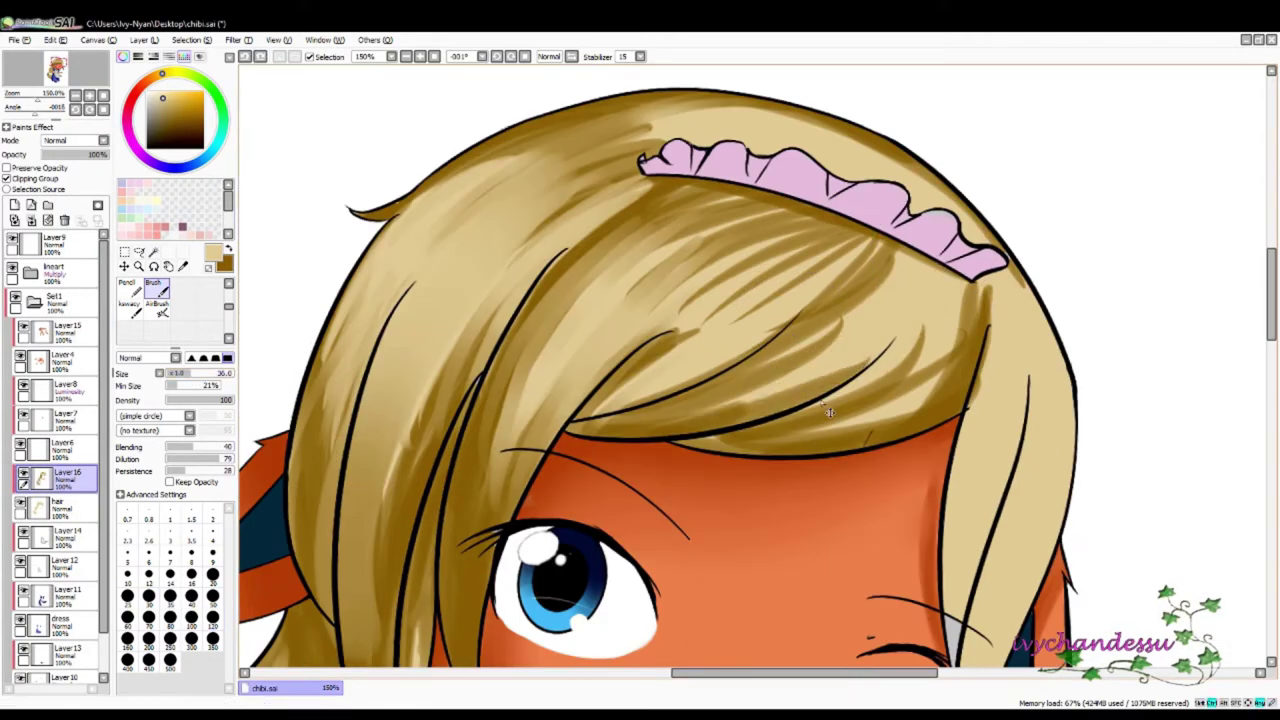
drag(895, 250, 714, 388)
key(x)
drag(920, 270, 770, 425)
drag(840, 240, 610, 410)
mouse_move(730, 195)
mouse_down()
mouse_move(530, 380)
mouse_move(470, 330)
mouse_up()
drag(560, 152, 330, 370)
drag(770, 330, 590, 460)
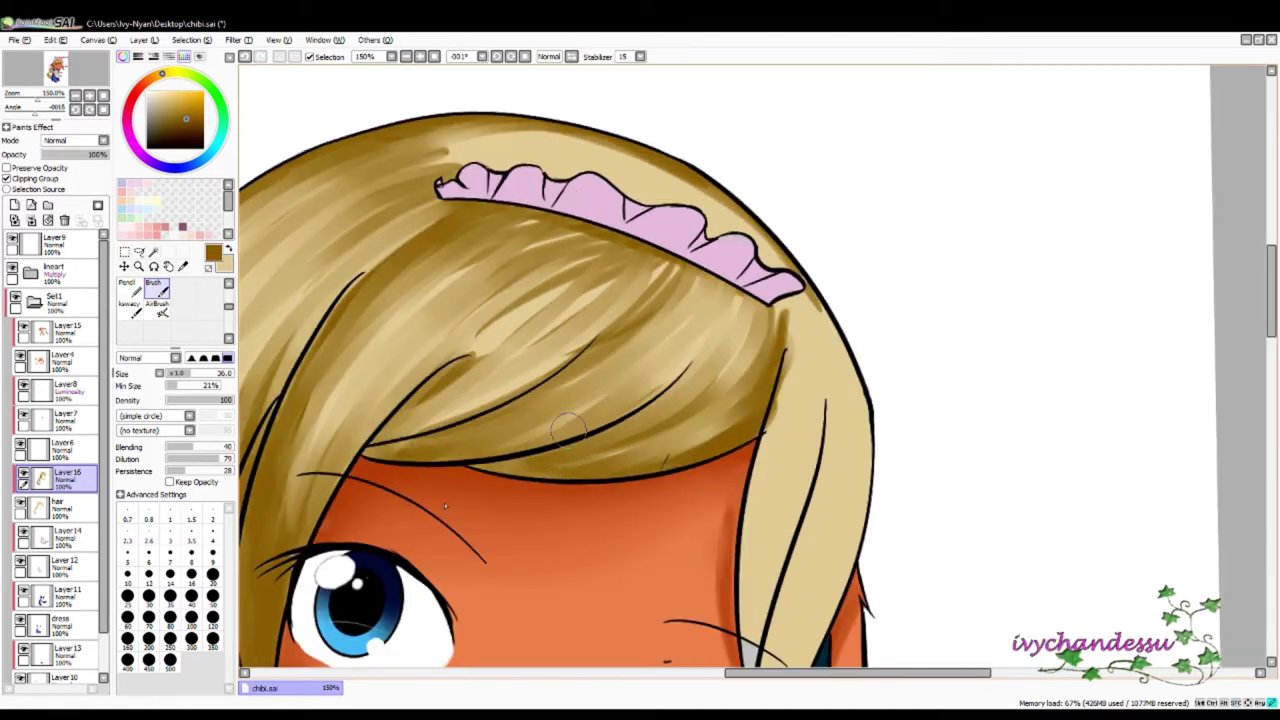
drag(720, 240, 500, 400)
drag(680, 220, 450, 420)
drag(750, 260, 600, 400)
drag(920, 290, 760, 440)
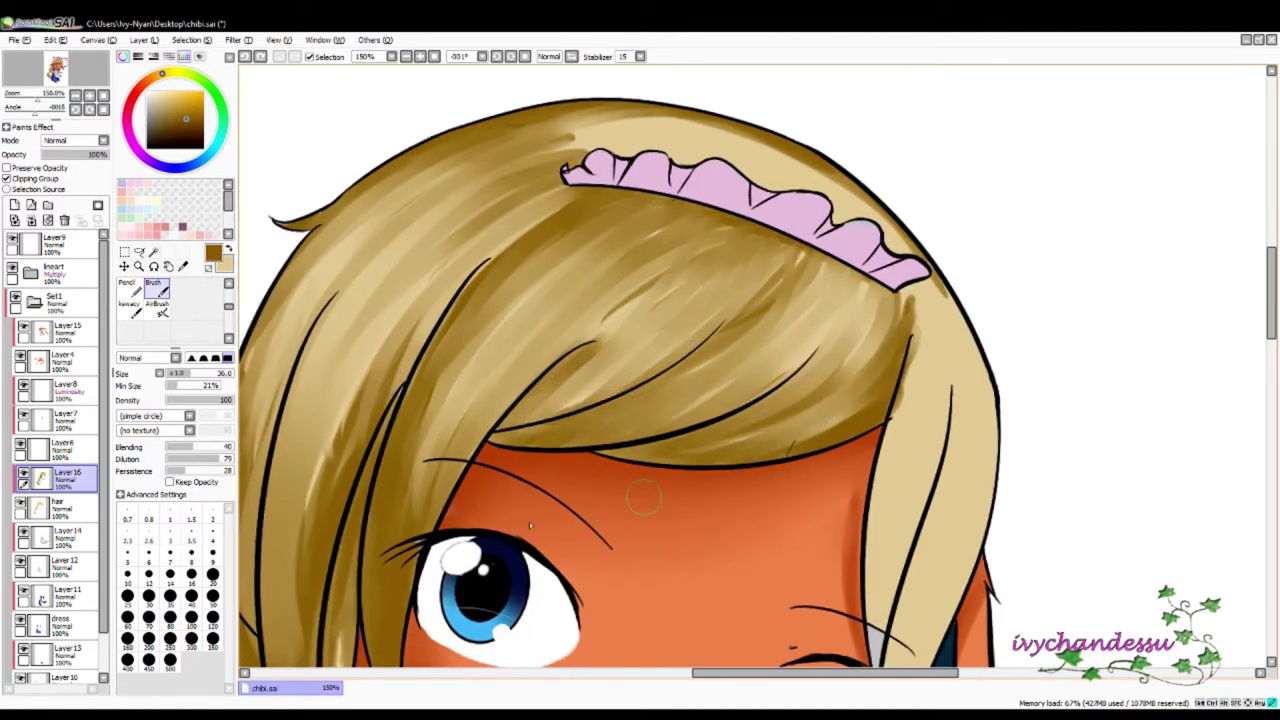
- Paint brown shadow strands on the hair lock beside the winking eye with the Pencil at size 30
drag(820, 170, 730, 360)
key(n)
drag(745, 145, 815, 400)
drag(790, 170, 740, 580)
drag(770, 240, 700, 520)
key(x)
key(x)
drag(745, 300, 720, 540)
- Blend the strands of the lock beside the winking eye with the Brush at size 36, alternating beige and brown
key(b)
drag(760, 190, 710, 460)
key(x)
drag(750, 290, 705, 515)
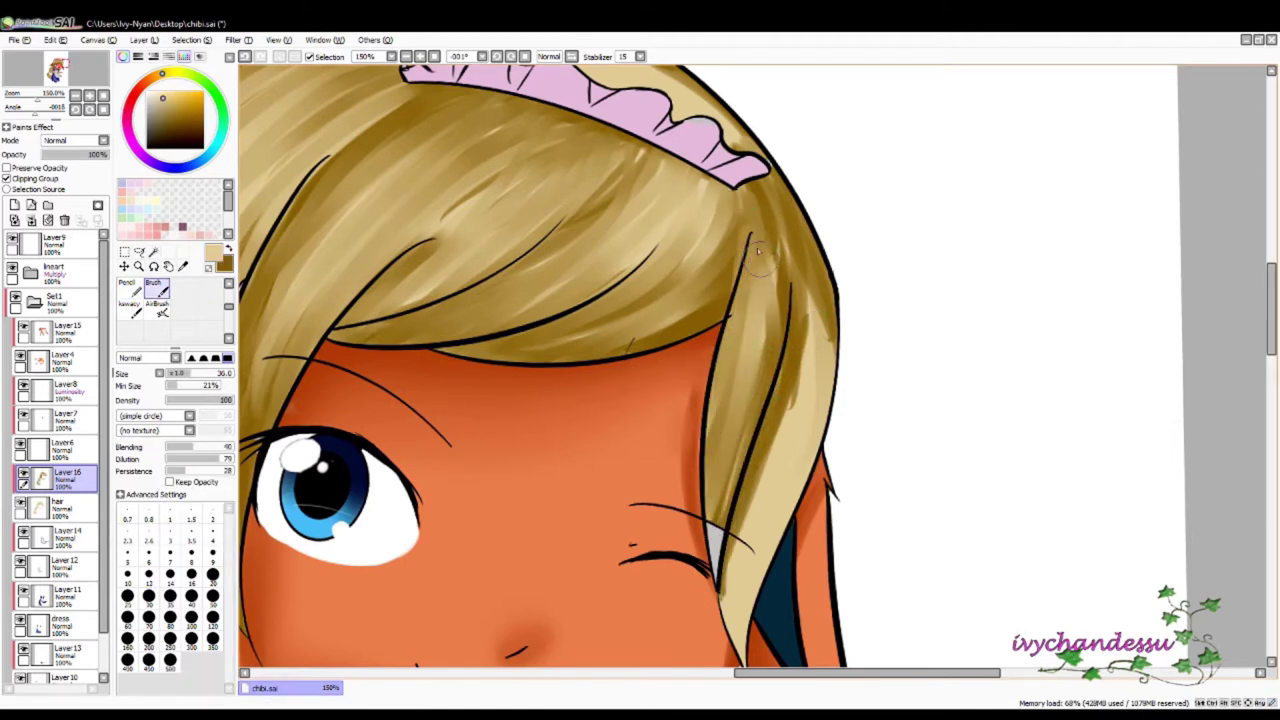
drag(780, 330, 715, 520)
key(x)
drag(810, 295, 745, 630)
- Add beige and brown Pencil strands toward the lower end of the lock beside the winking eye
key(n)
key(x)
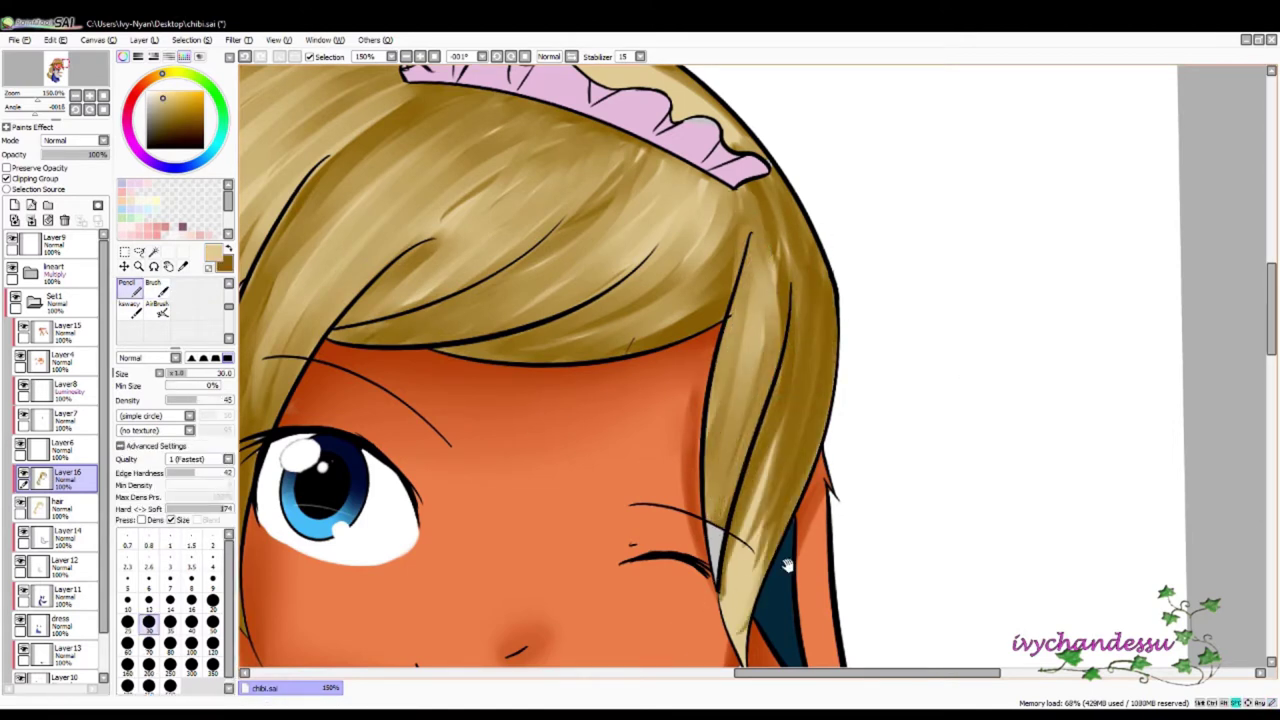
scroll(760, 325, down, 2)
drag(765, 318, 720, 480)
key(x)
drag(765, 428, 722, 585)
drag(750, 402, 712, 574)
- Smooth the newly added strands of the lock beside the winking eye with the Brush
key(b)
drag(825, 240, 745, 498)
drag(800, 312, 715, 497)
drag(798, 255, 740, 470)
- Smooth the strands of the long back hair behind the puffed sleeve with the Brush
drag(600, 520, 955, 170)
drag(600, 420, 830, 460)
drag(635, 385, 595, 485)
drag(635, 165, 505, 370)
drag(590, 205, 465, 530)
drag(635, 360, 500, 610)
drag(625, 410, 560, 630)
- Add brown shadows and light beige streaks to the lower part of the long back hair with the Pencil at size 30
key(n)
drag(625, 525, 545, 630)
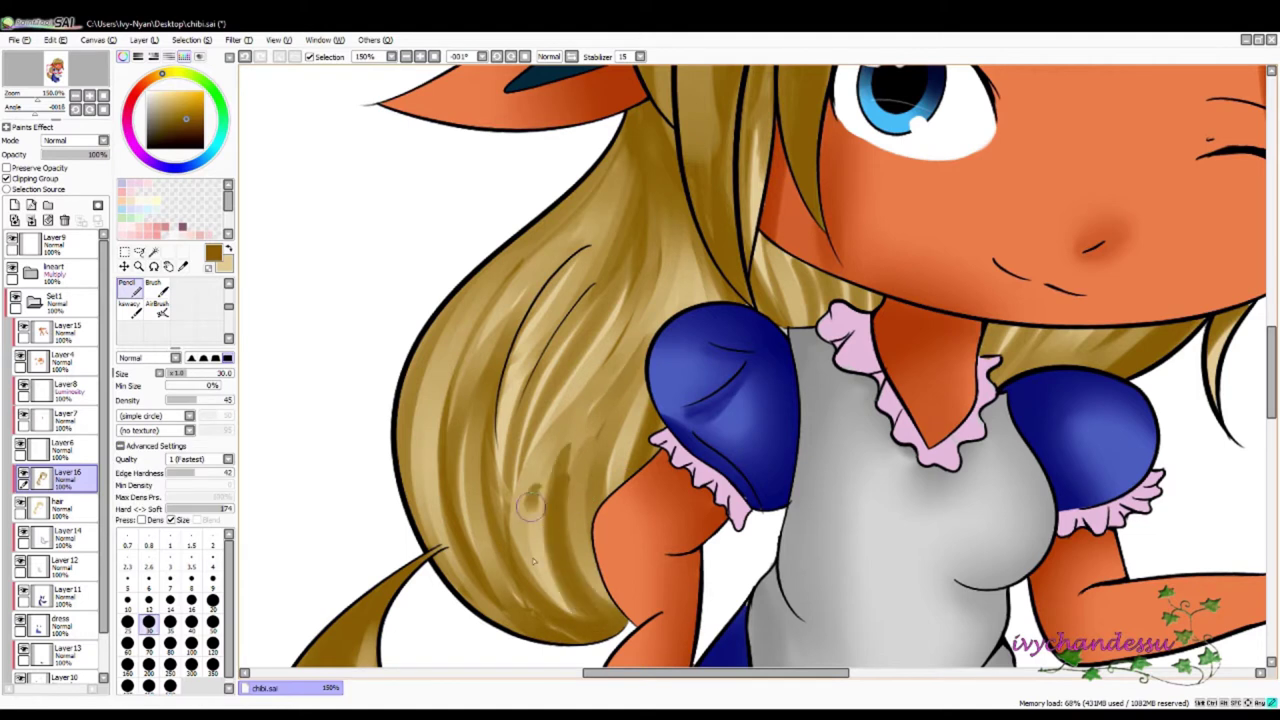
drag(570, 450, 530, 618)
key(x)
drag(610, 445, 530, 638)
drag(590, 420, 495, 615)
drag(515, 375, 430, 565)
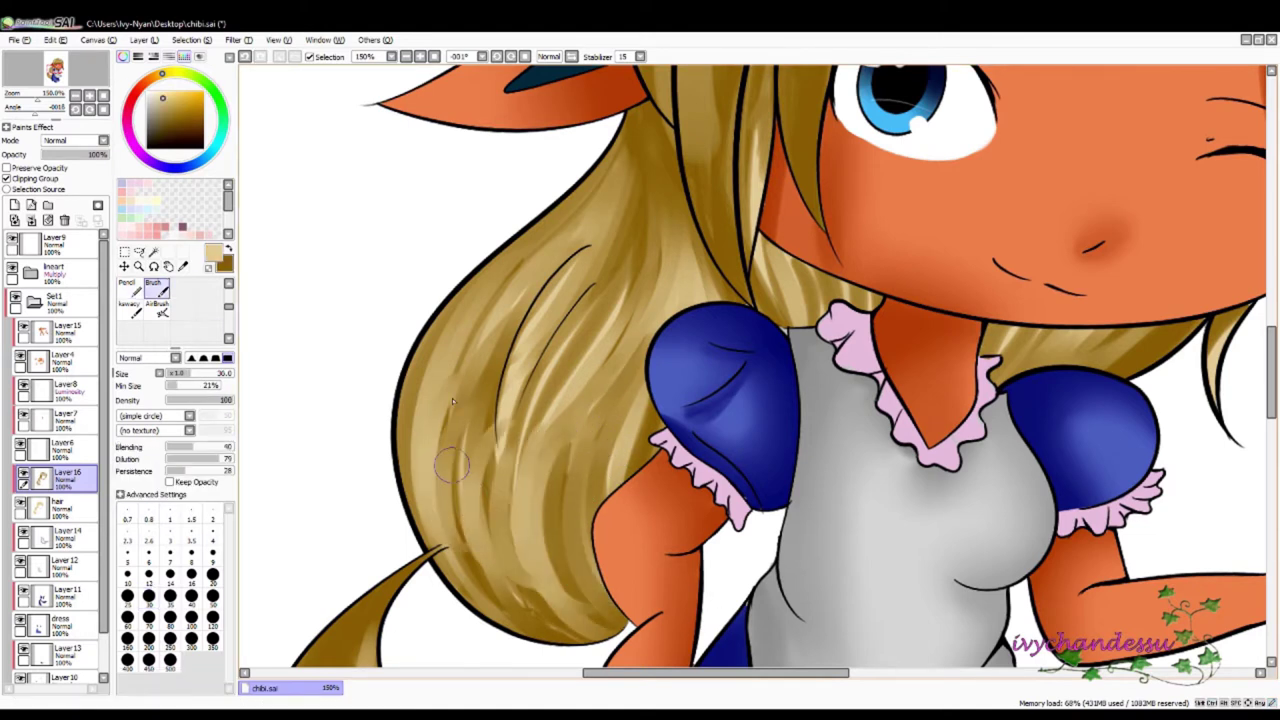
- Blend the new streaks along the outer and lower long back hair with the Brush at size 30
drag(435, 350, 400, 545)
drag(540, 375, 458, 612)
drag(518, 320, 400, 630)
drag(500, 350, 540, 660)
scroll(678, 377, down, 4)
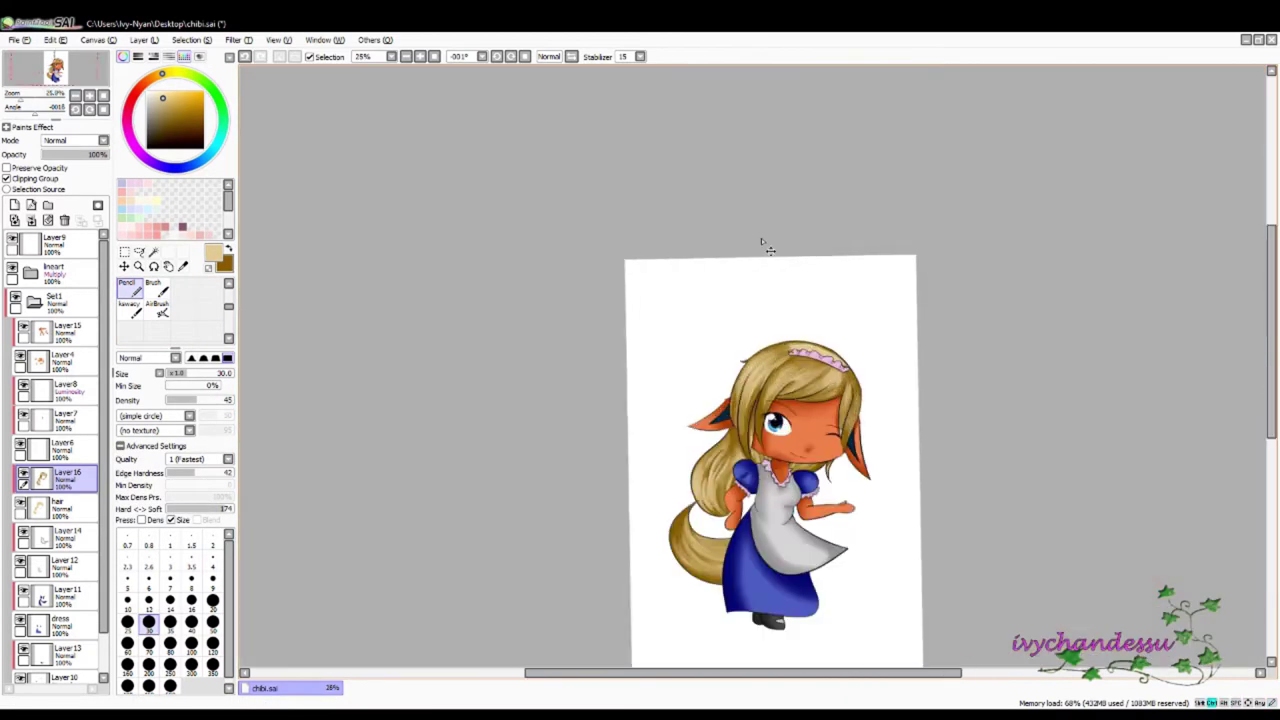
scroll(678, 377, up, 1)
key(b)
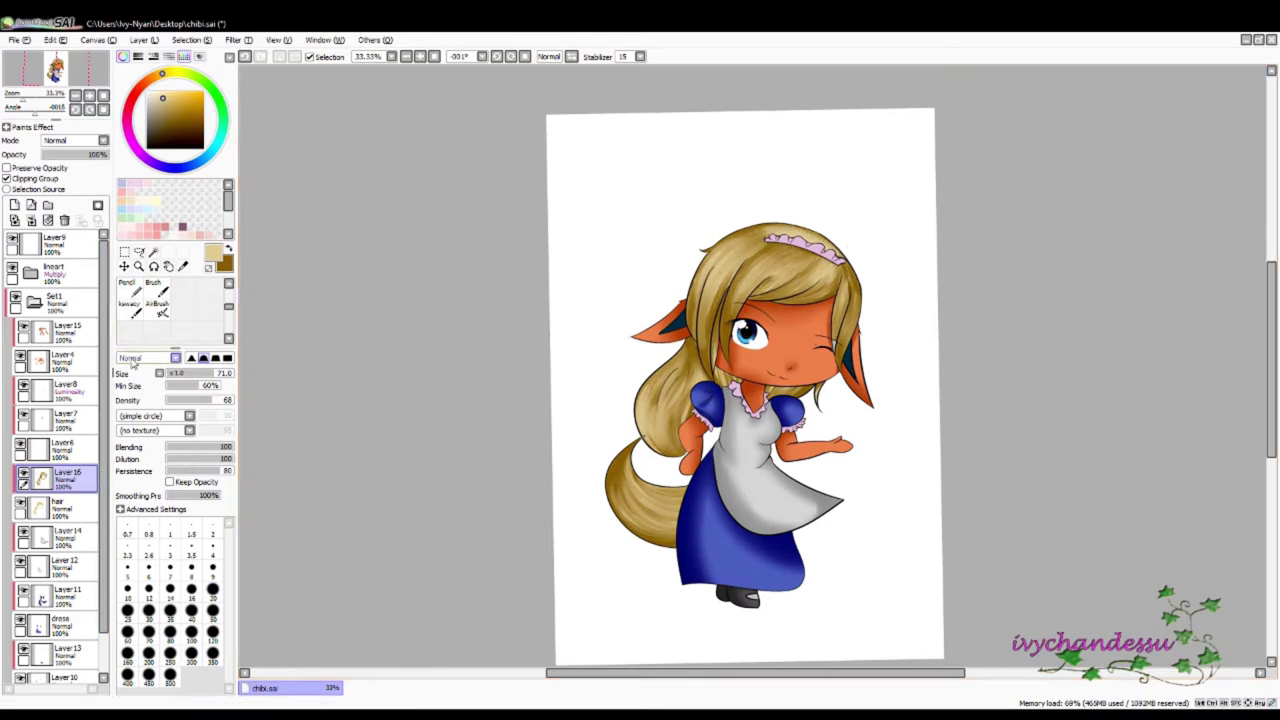
- Add a clipped Luminosity layer above the hair shading and paint yellow highlights across the hair and tail at size 100
key(ctrl+shift+n)
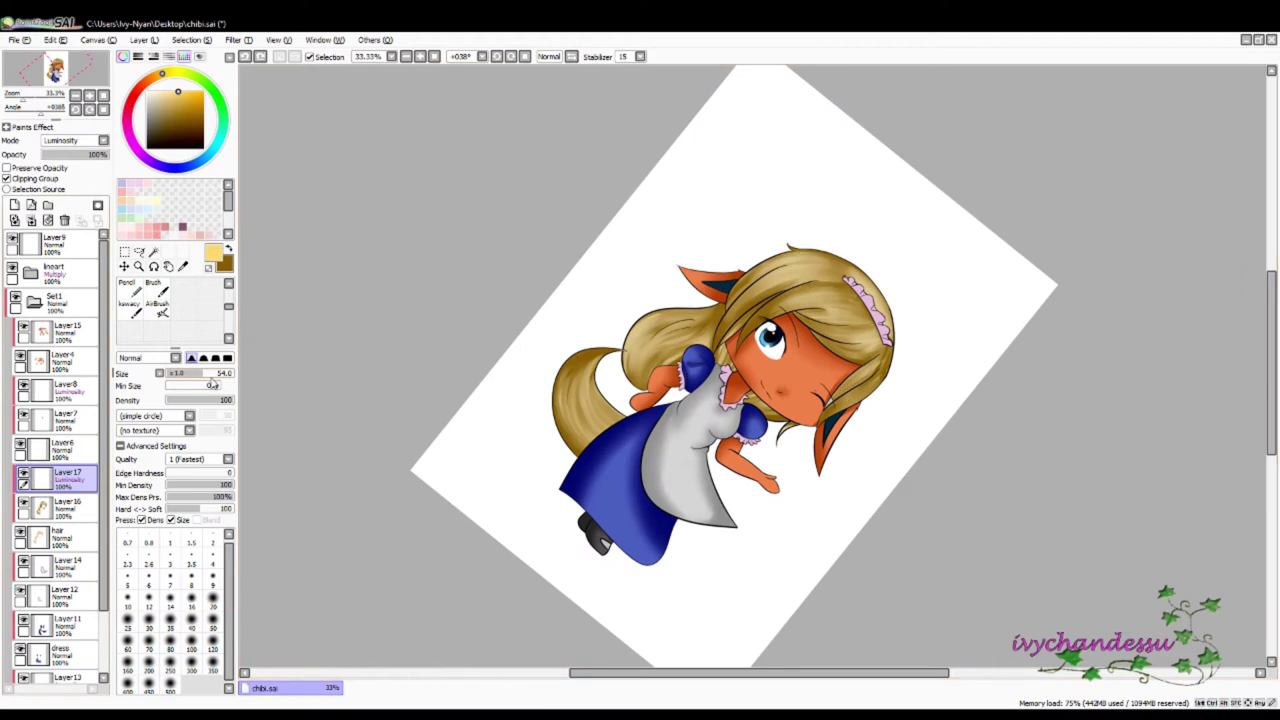
key(h)
key(Delete)
drag(672, 340, 629, 463)
key(h)
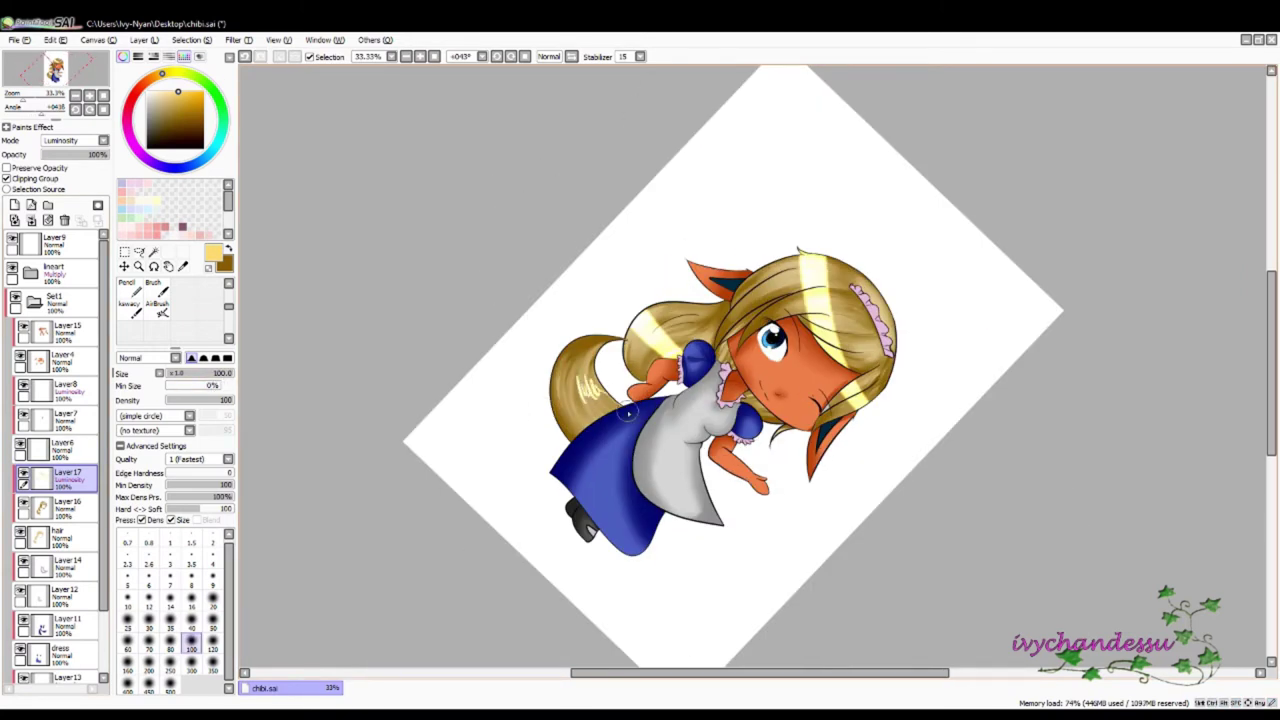
- Soften the hair and tail highlights and set the Luminosity layer's opacity to 39%
key(b)
drag(797, 241, 966, 139)
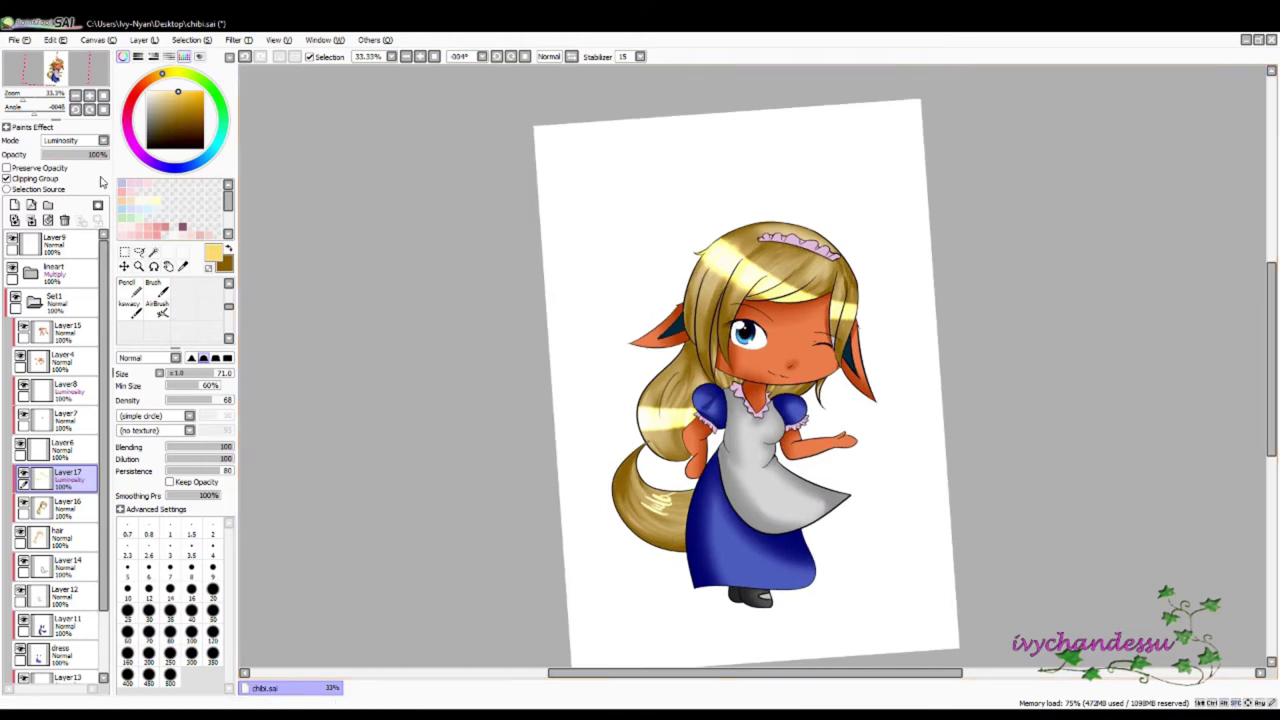
click(66, 154)
key(e)
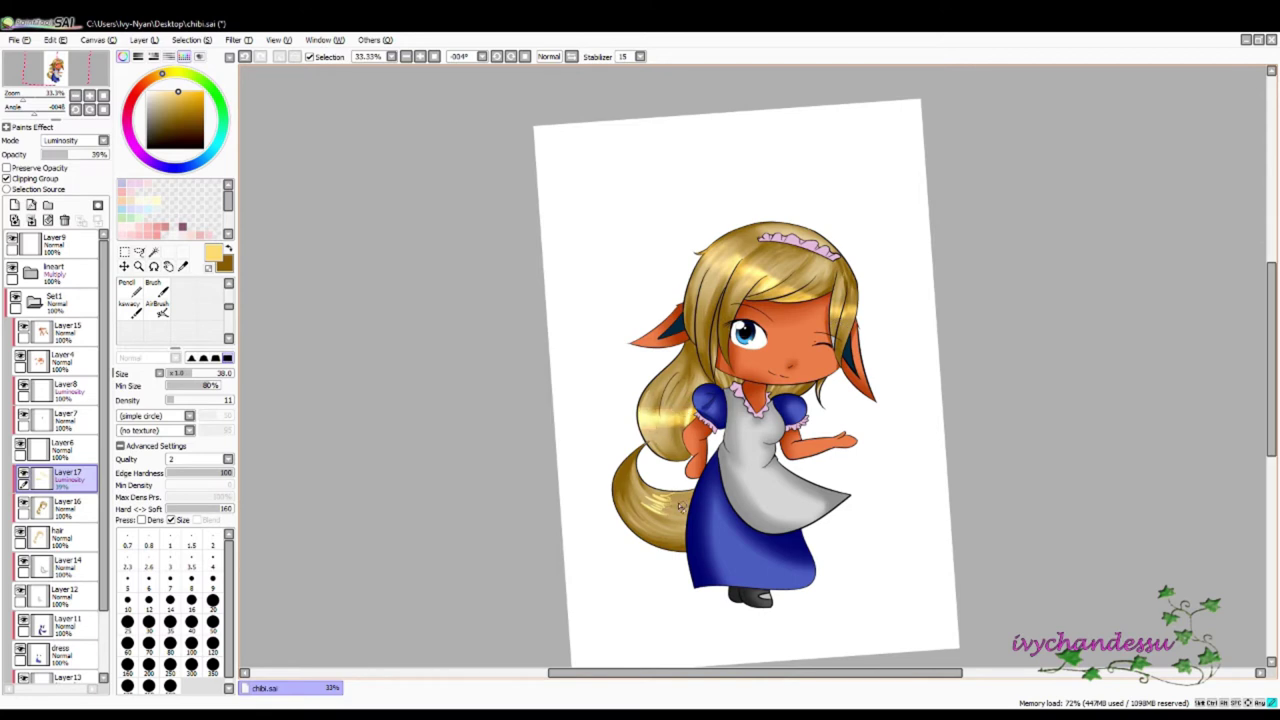
key(b)
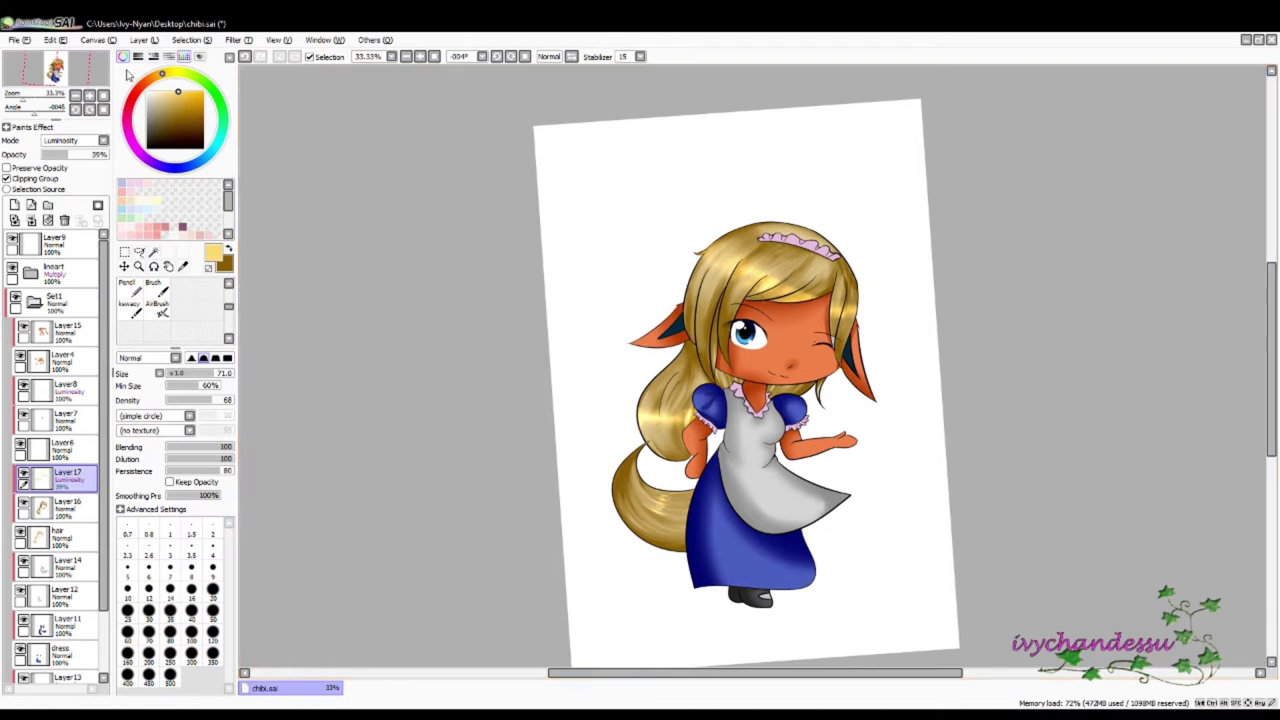
- Examine the grey base under the hidden color folder and look through the color layers
click(60, 596)
click(103, 675)
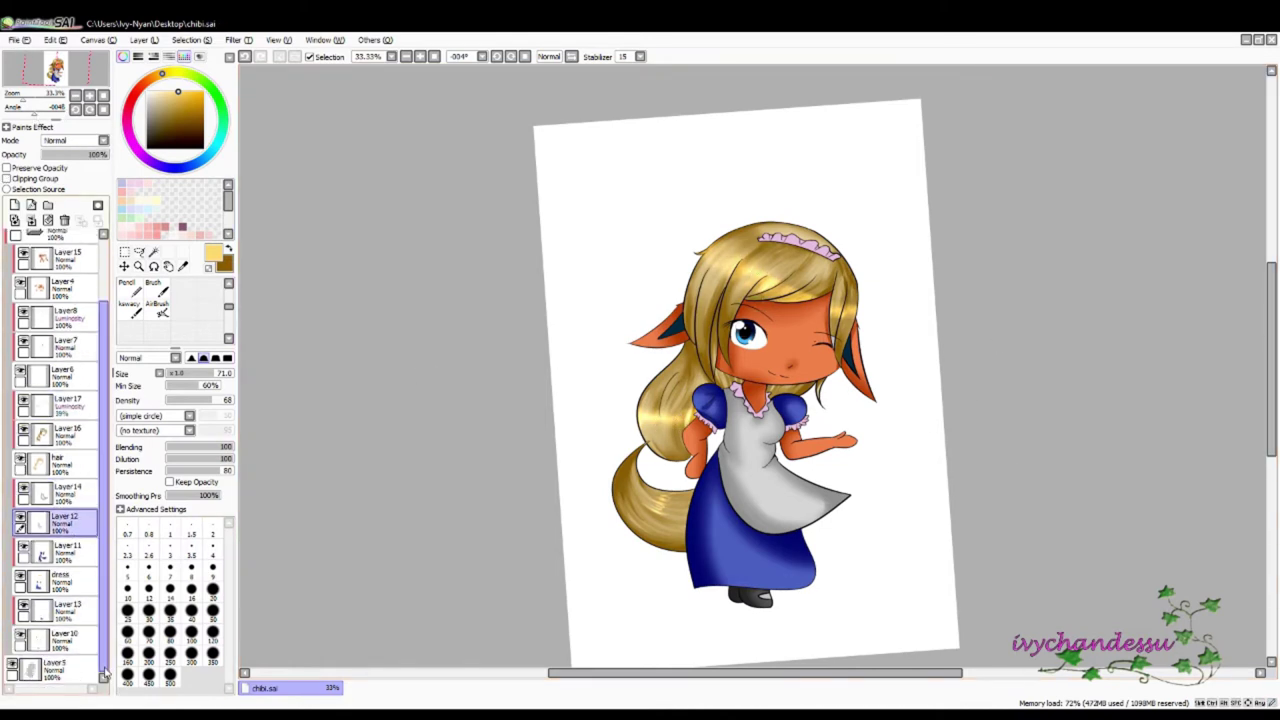
scroll(103, 500, up, 5)
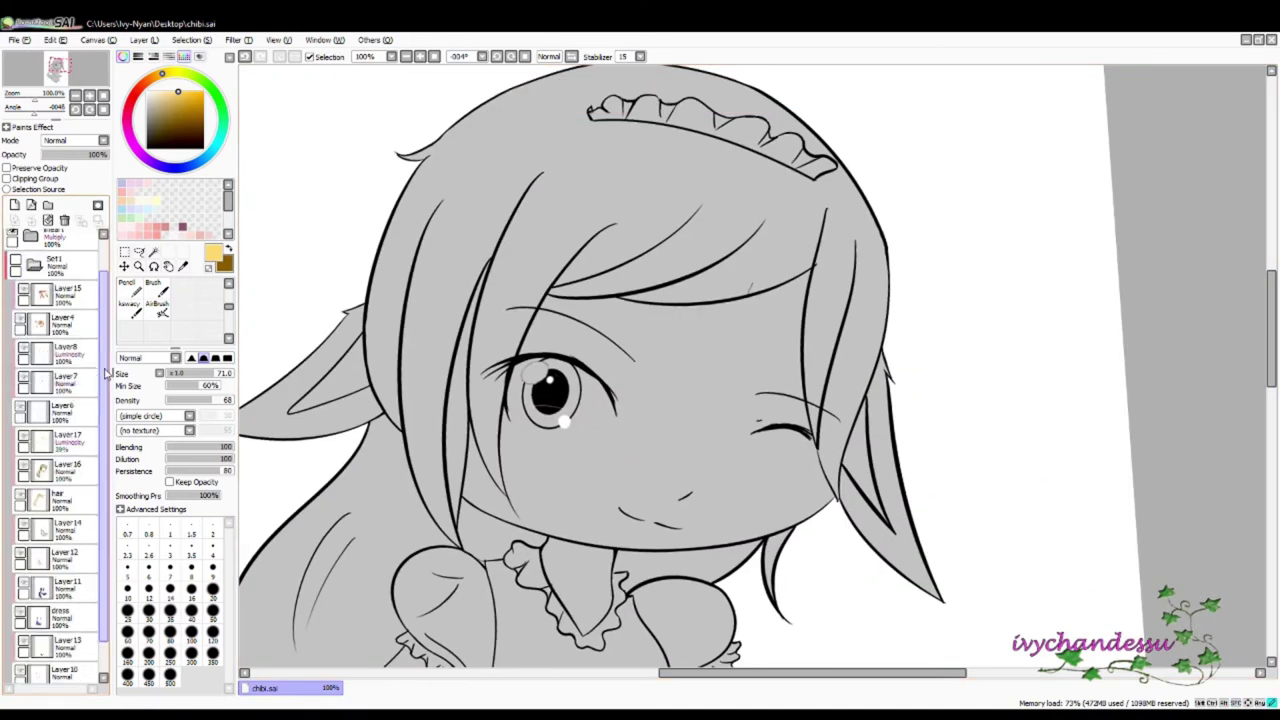
scroll(107, 372, down, 1)
click(55, 242)
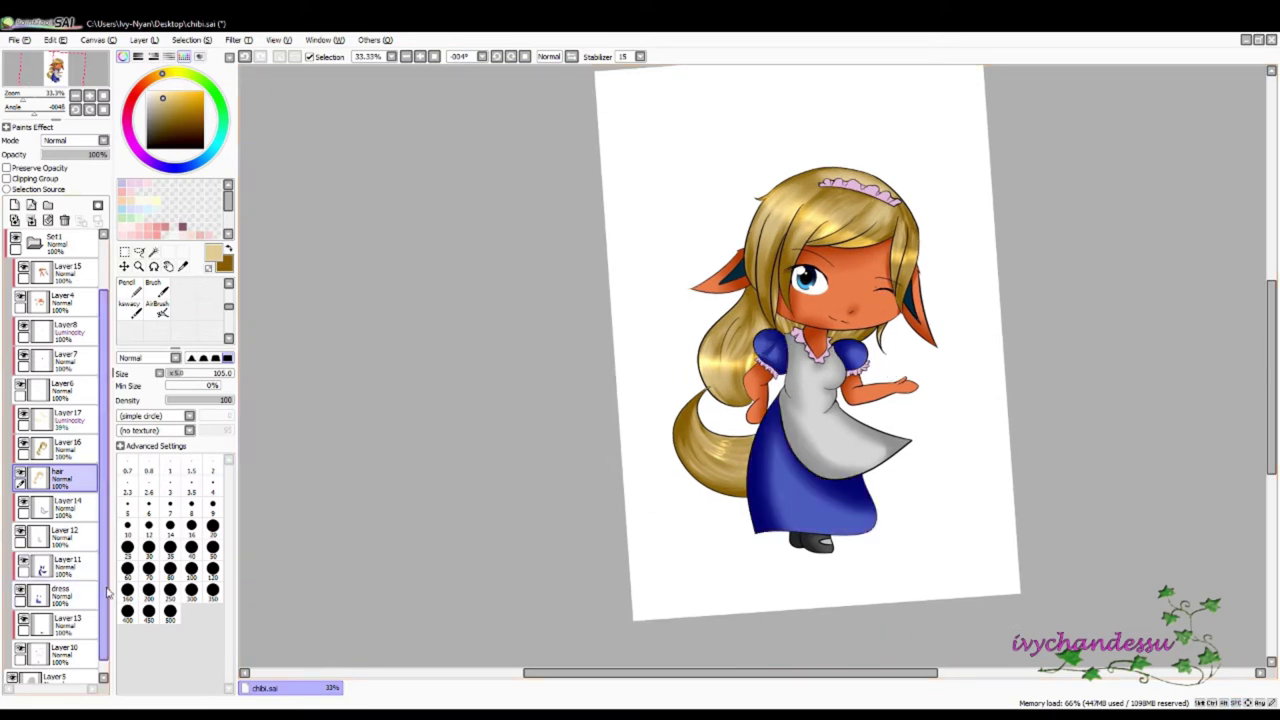
scroll(107, 592, down, 1)
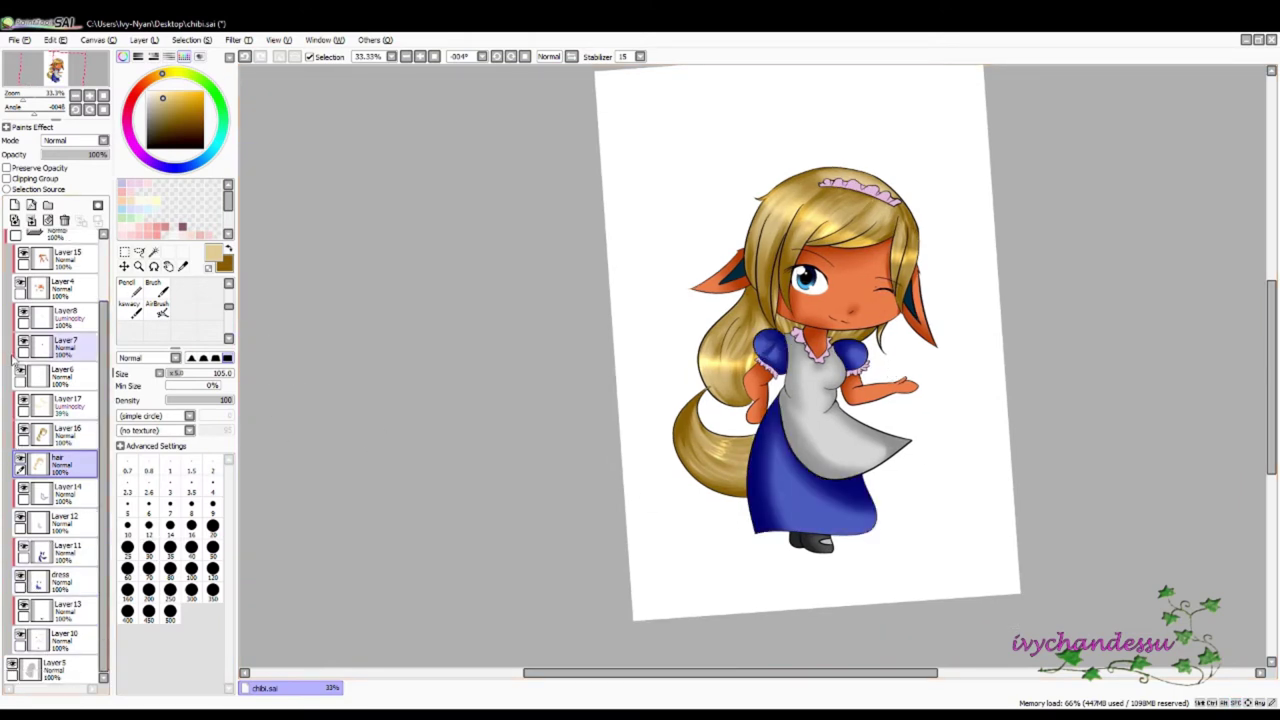
scroll(36, 494, up, 2)
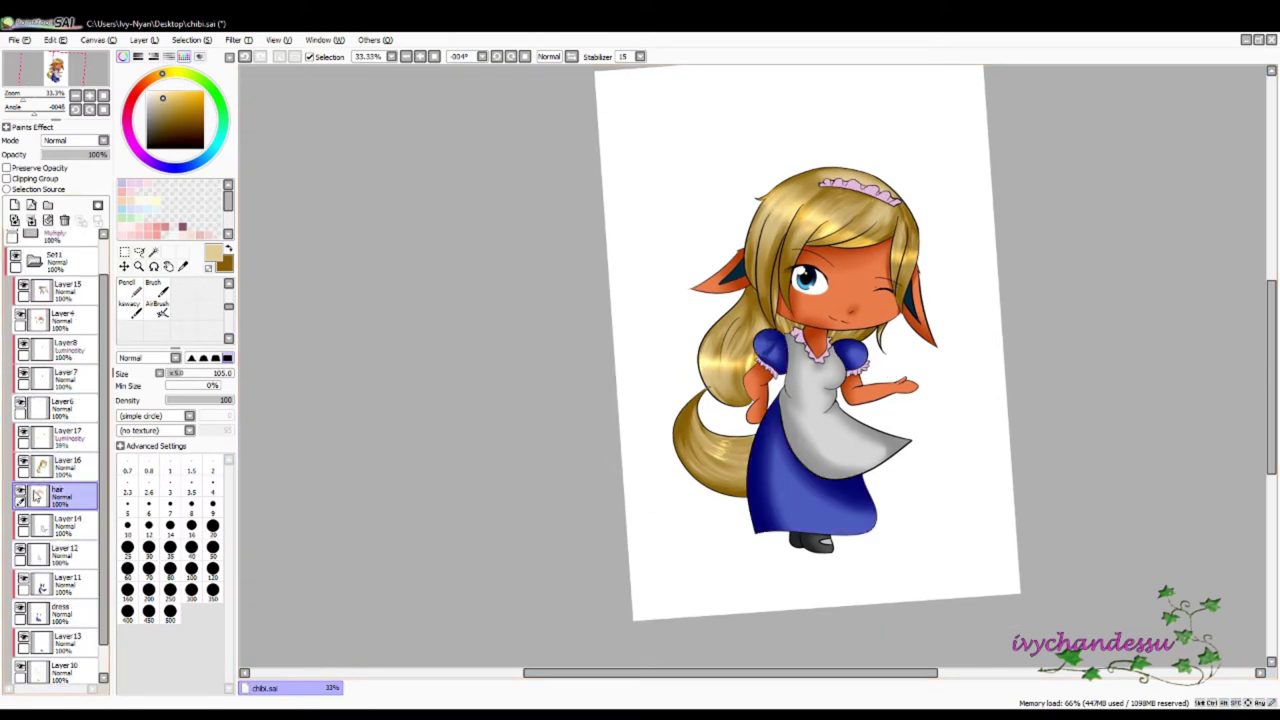
- Shade the collar and sleeve ruffles on the extras layer in a darker pink with the AirBrush at size 100
click(40, 662)
scroll(821, 343, up, 4)
alt+click(720, 262)
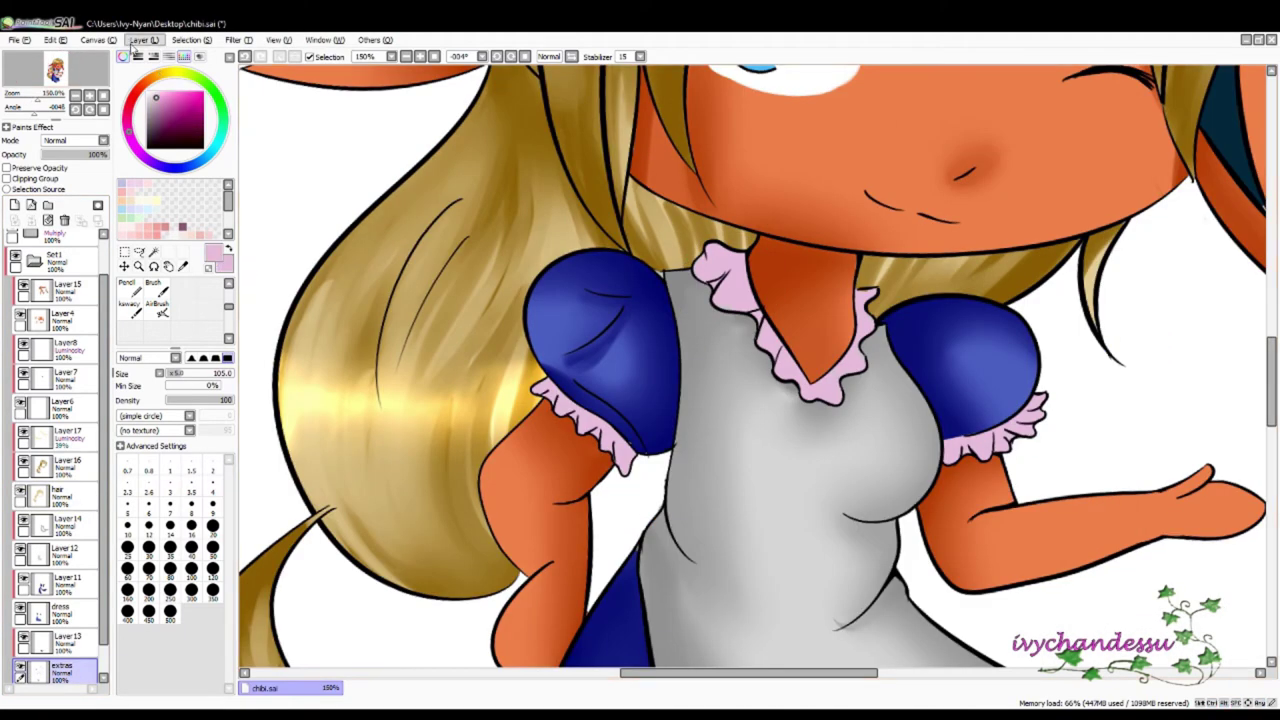
key(b)
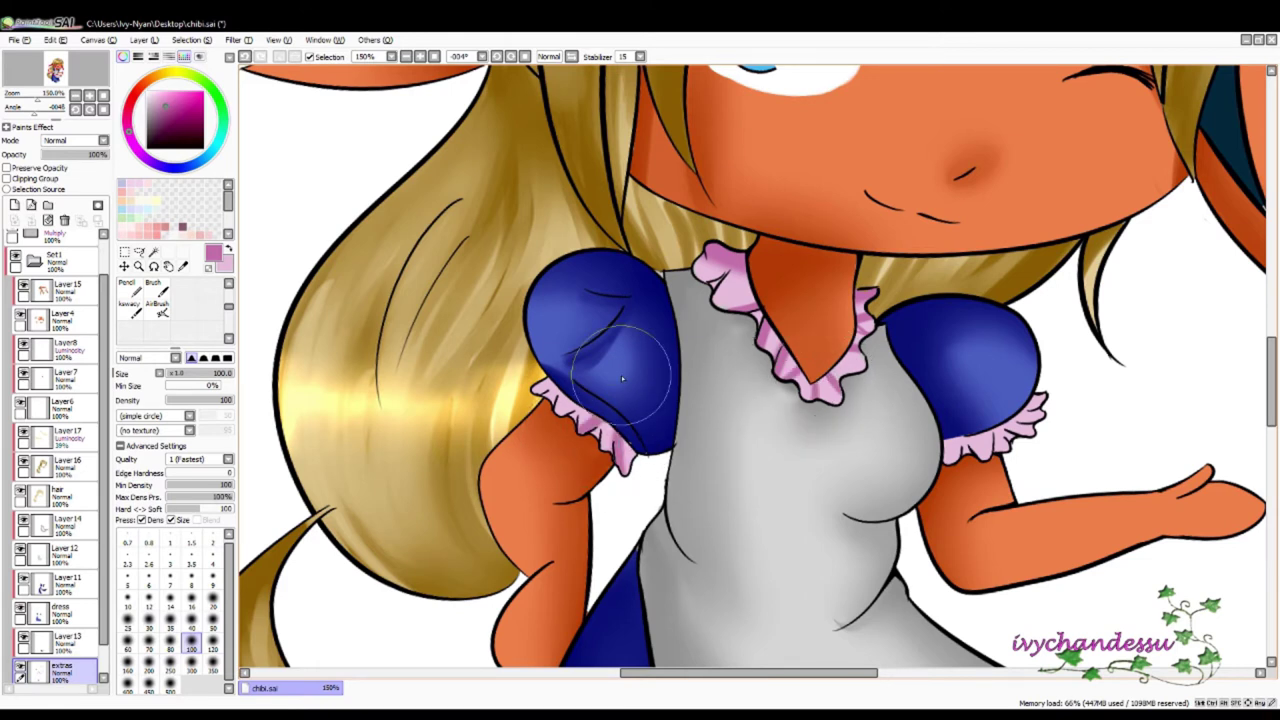
mouse_move(621, 375)
mouse_down()
mouse_move(645, 410)
mouse_move(565, 390)
mouse_up()
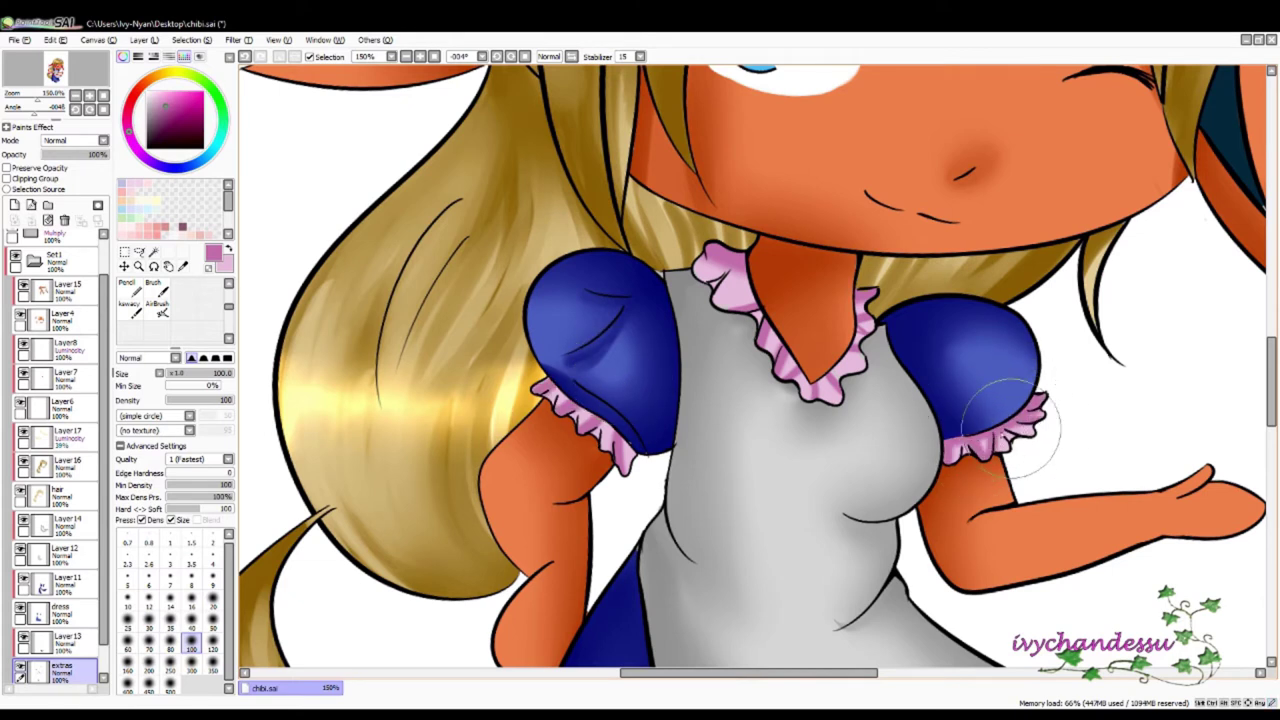
- Shade the headband ruffle in medium pink and deepen its folds with dark magenta at size 100
scroll(1000, 425, up, 3)
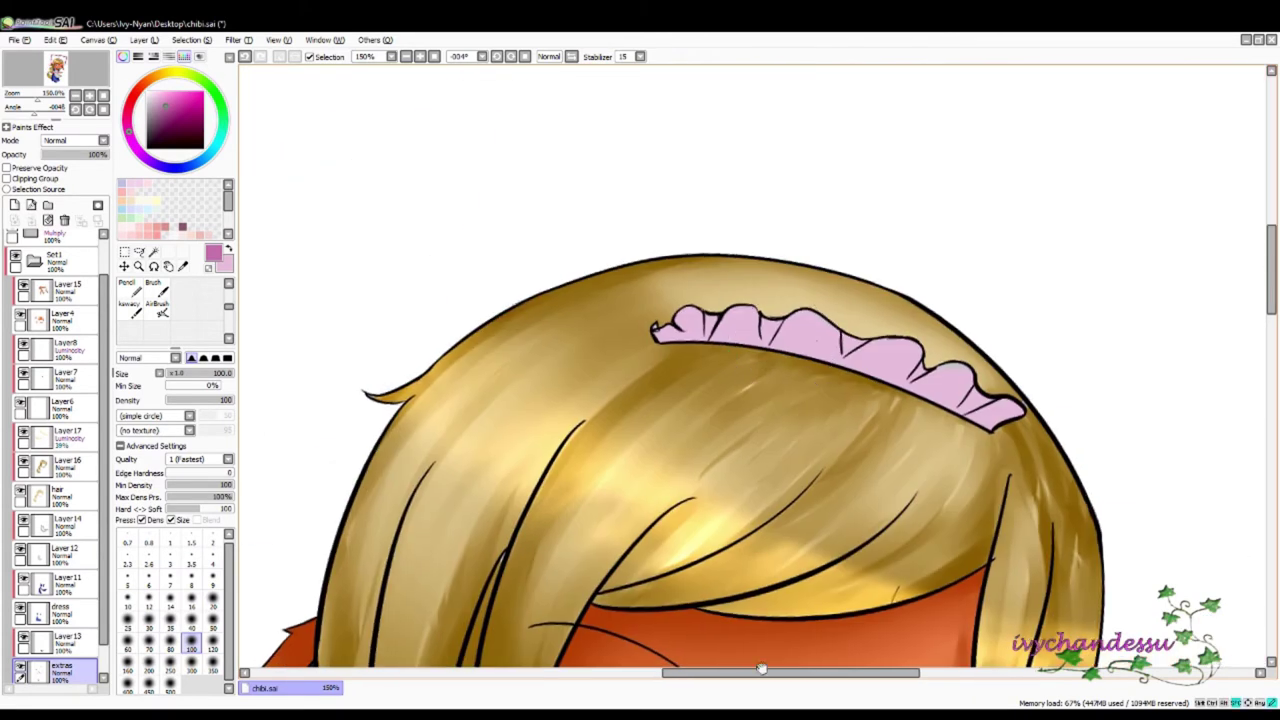
drag(860, 335, 677, 305)
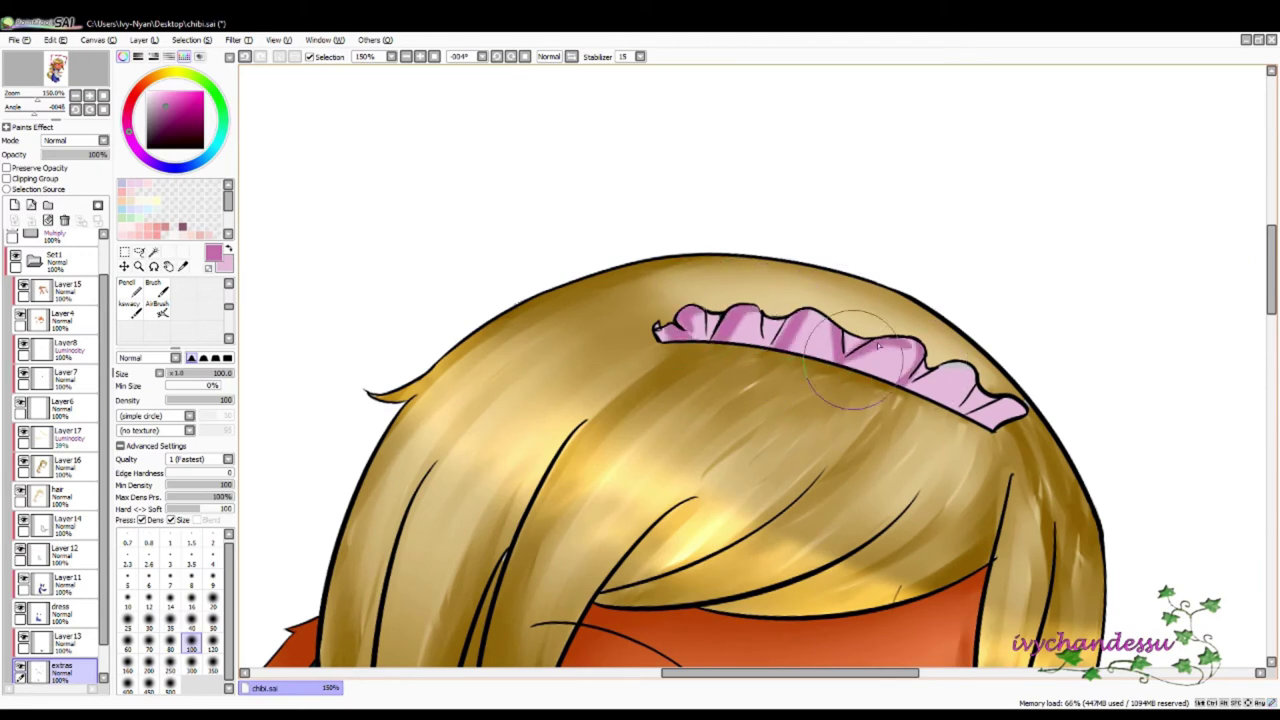
click(176, 120)
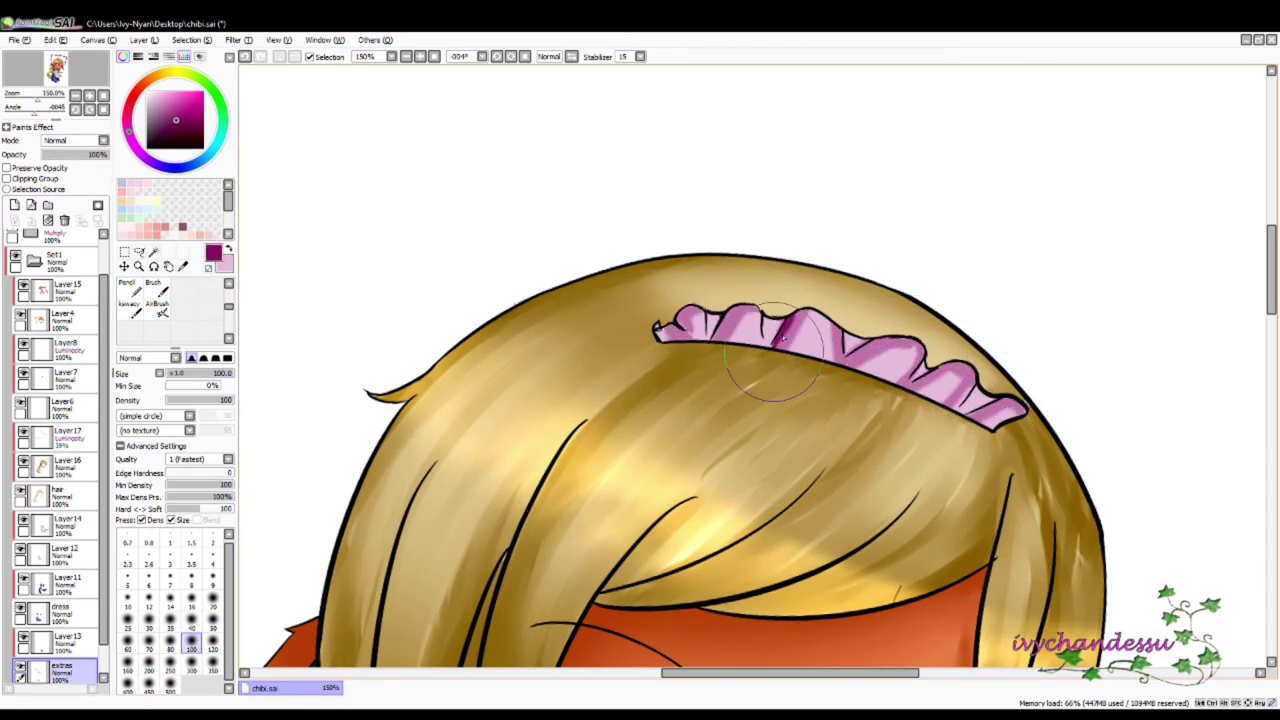
drag(790, 335, 870, 295)
drag(900, 345, 980, 375)
drag(690, 325, 812, 305)
drag(930, 365, 1010, 405)
drag(920, 340, 1020, 400)
drag(890, 310, 950, 350)
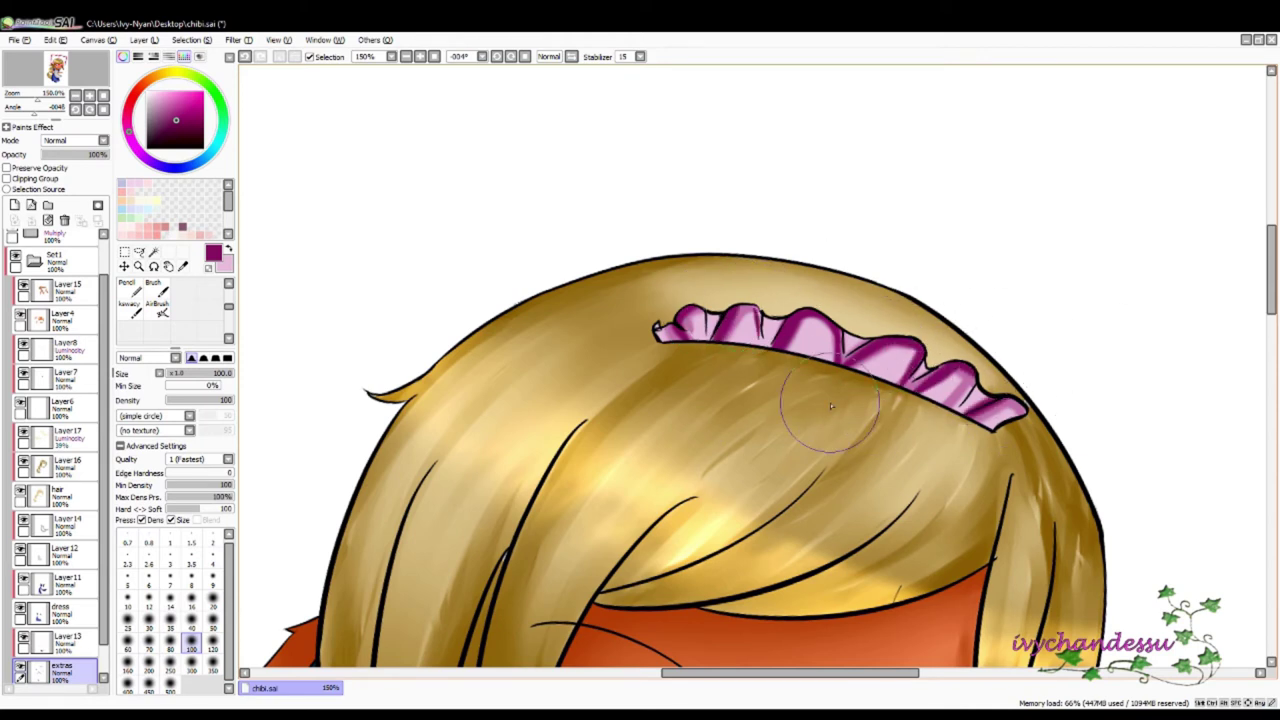
- Blend the headband ruffle's folds with the Brush at size 36, alternating dark magenta and medium pink
scroll(820, 401, down, 5)
scroll(804, 310, up, 3)
key(x)
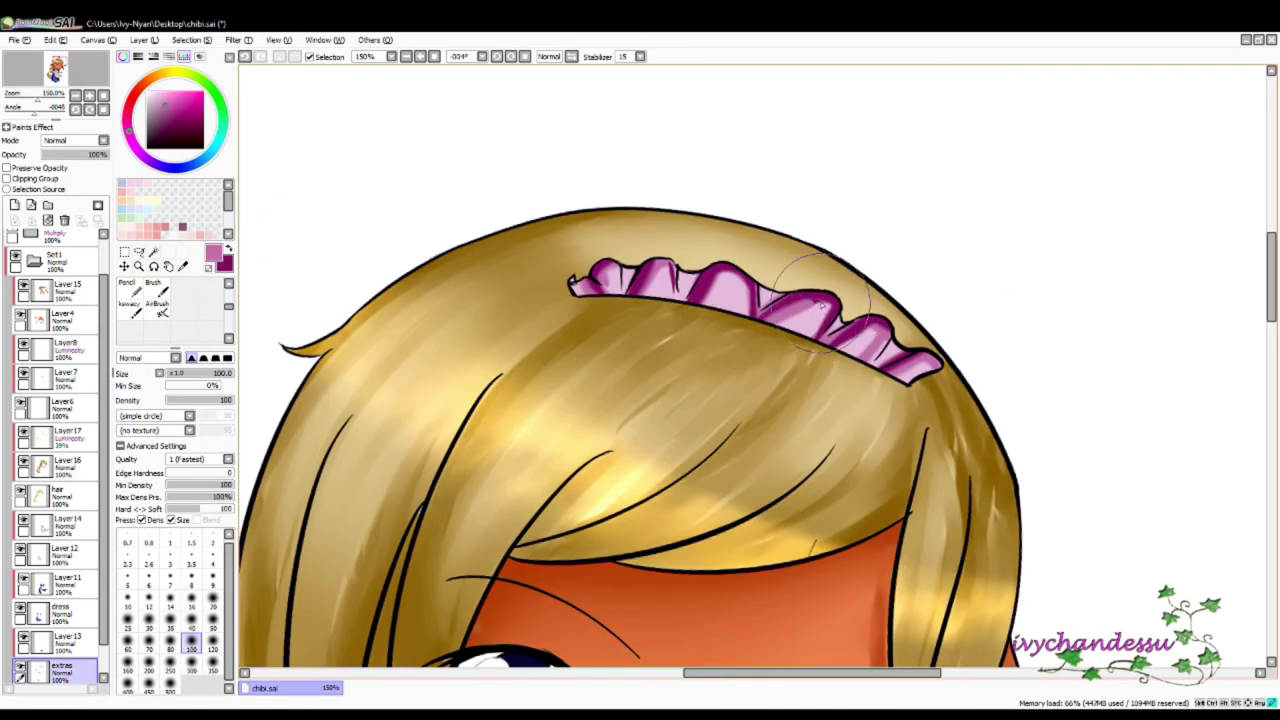
key(b)
key(x)
mouse_move(716, 301)
mouse_down()
mouse_move(743, 301)
mouse_move(677, 325)
mouse_up()
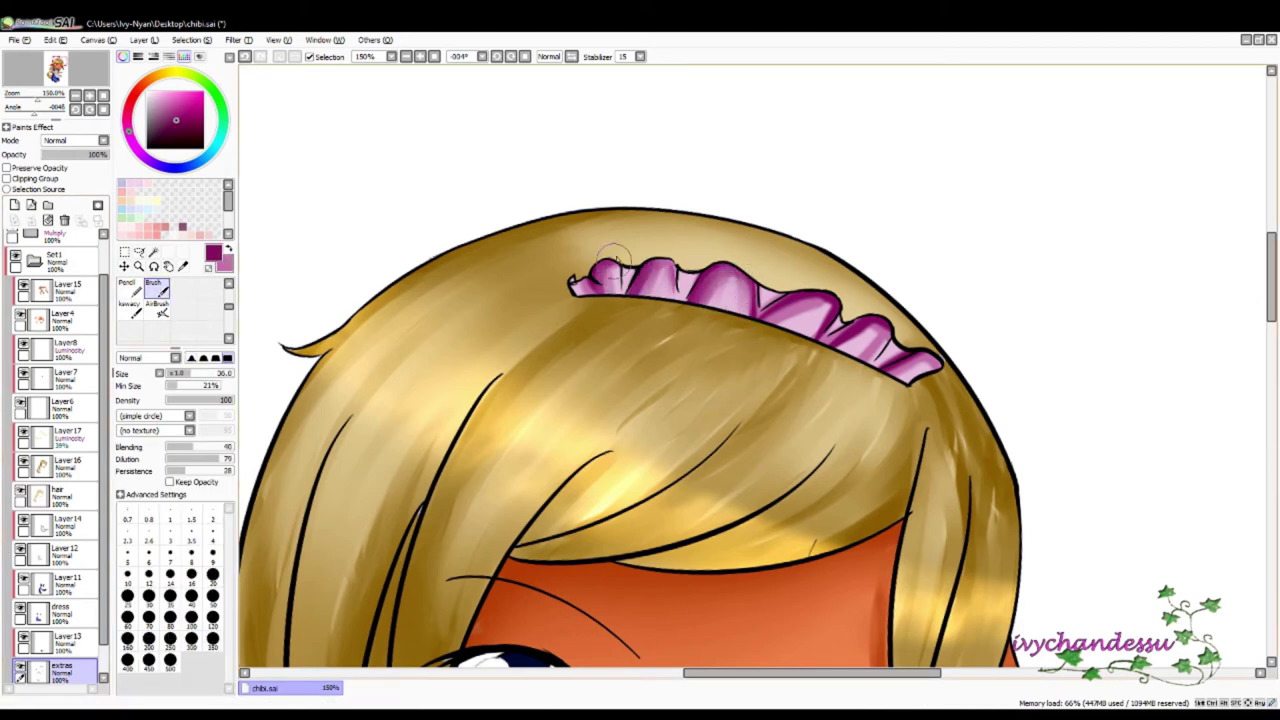
key(x)
drag(818, 302, 838, 325)
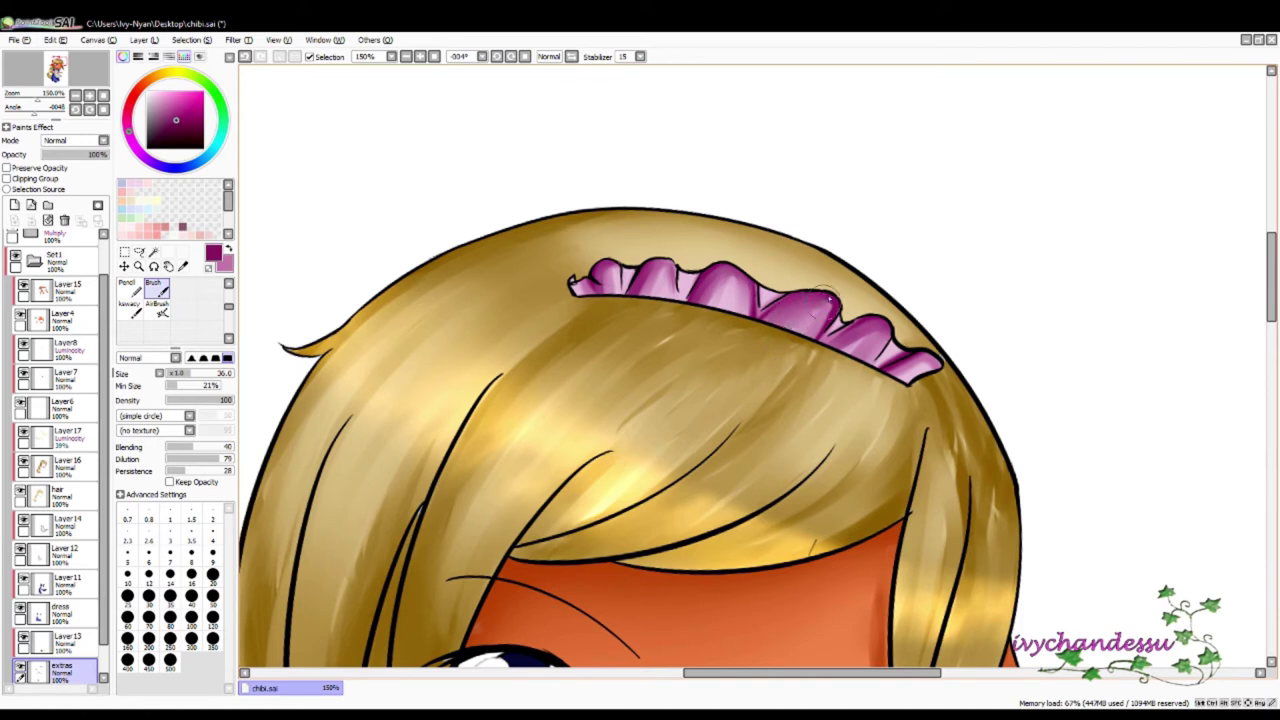
- Deepen the folds of the collar and sleeve ruffles with dark magenta and blend them at size 71
scroll(829, 491, up, 2)
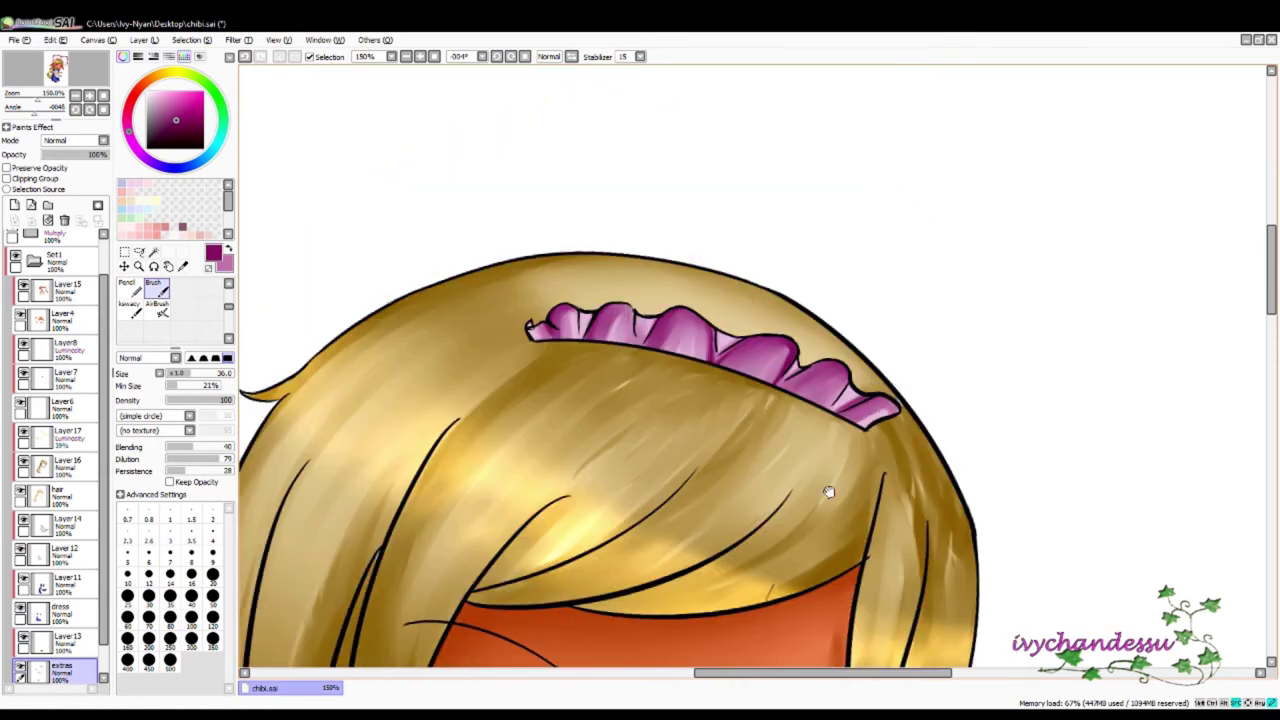
scroll(829, 491, down, 15)
scroll(700, 360, up, 3)
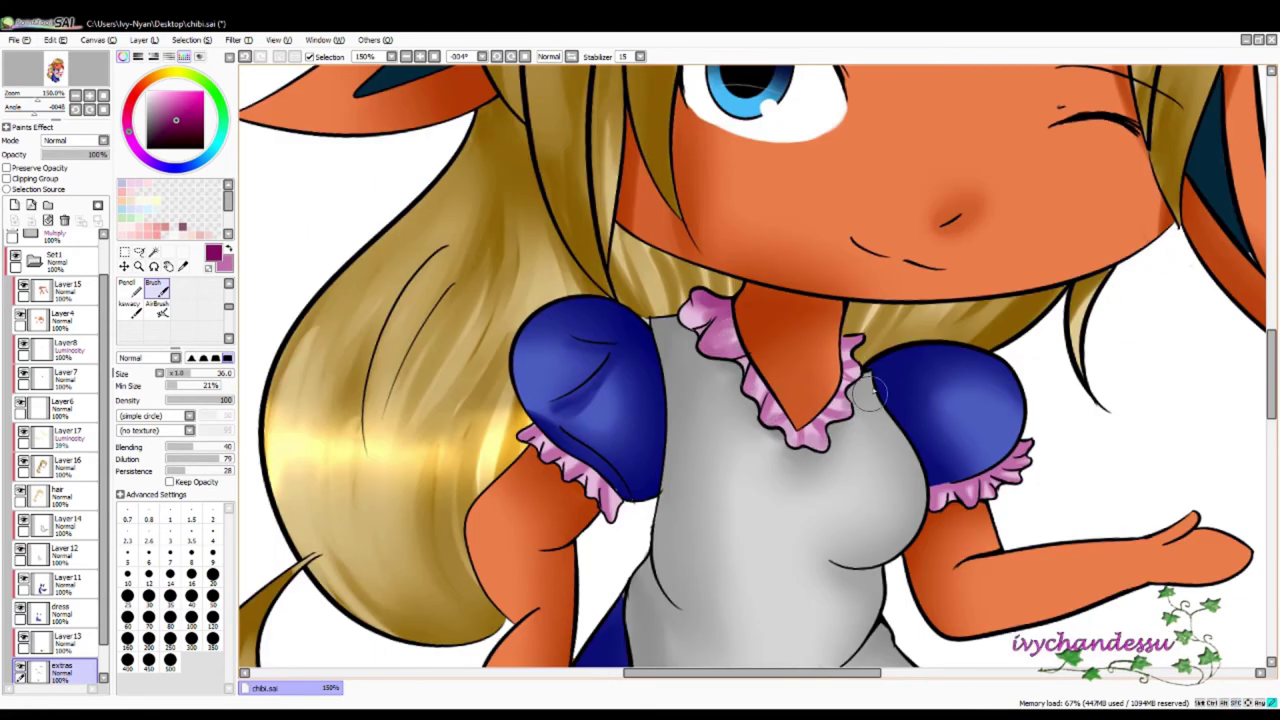
drag(566, 440, 600, 500)
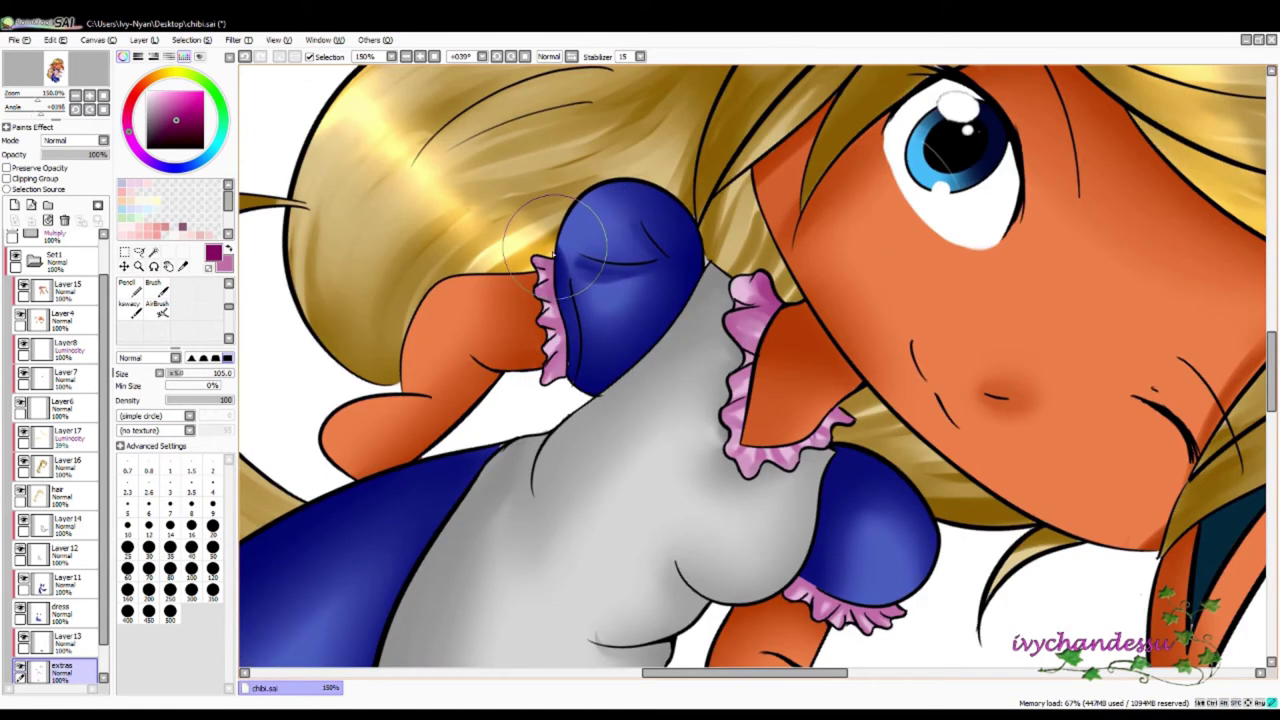
drag(576, 318, 545, 400)
mouse_move(768, 290)
mouse_down()
mouse_move(740, 370)
mouse_move(789, 443)
mouse_move(829, 375)
mouse_up()
alt+click(829, 357)
click(170, 373)
key(n)
key(b)
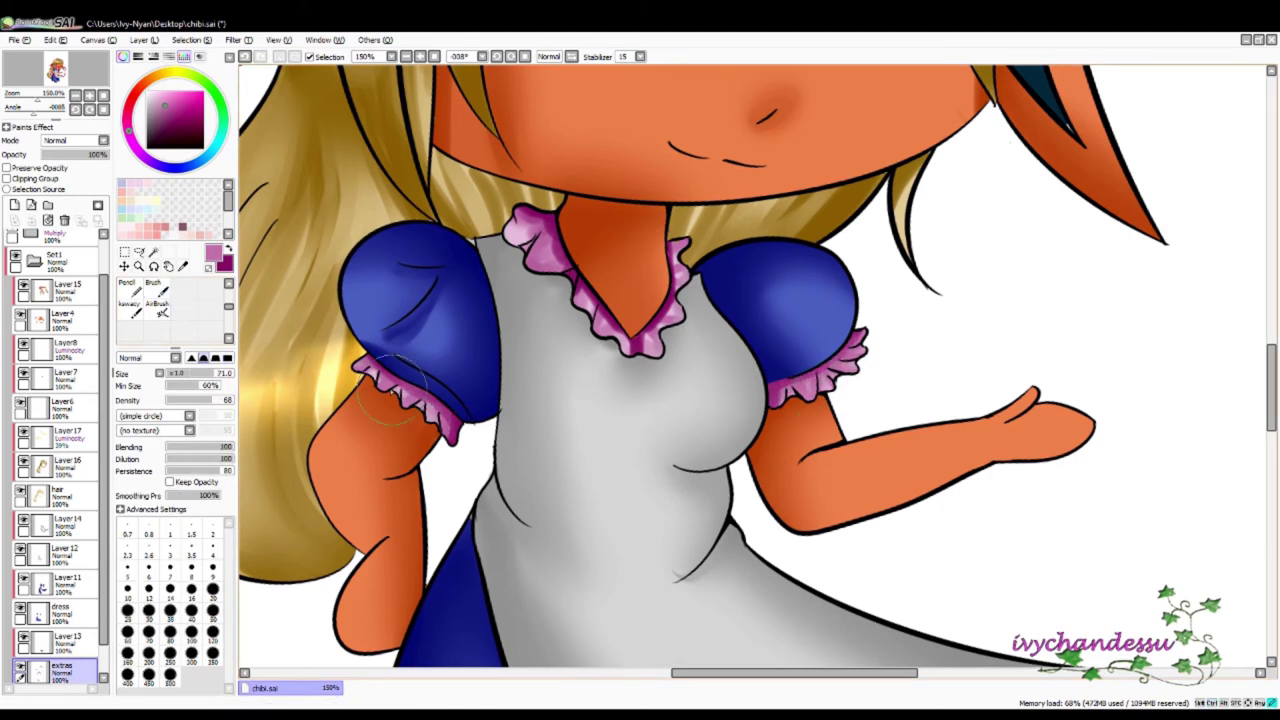
- Darken the edges of the collar and both sleeve ruffles with dark magenta at size 39
key(e)
key(x)
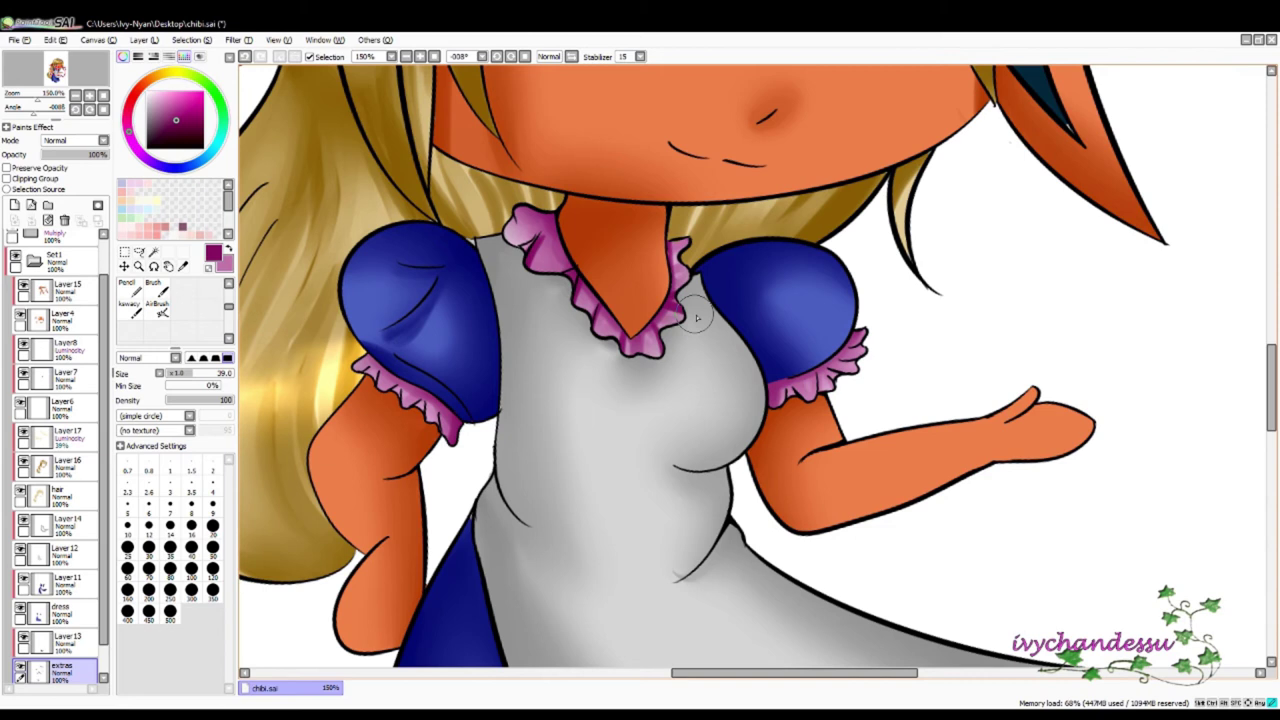
scroll(787, 341, right, 2)
scroll(712, 365, down, 1)
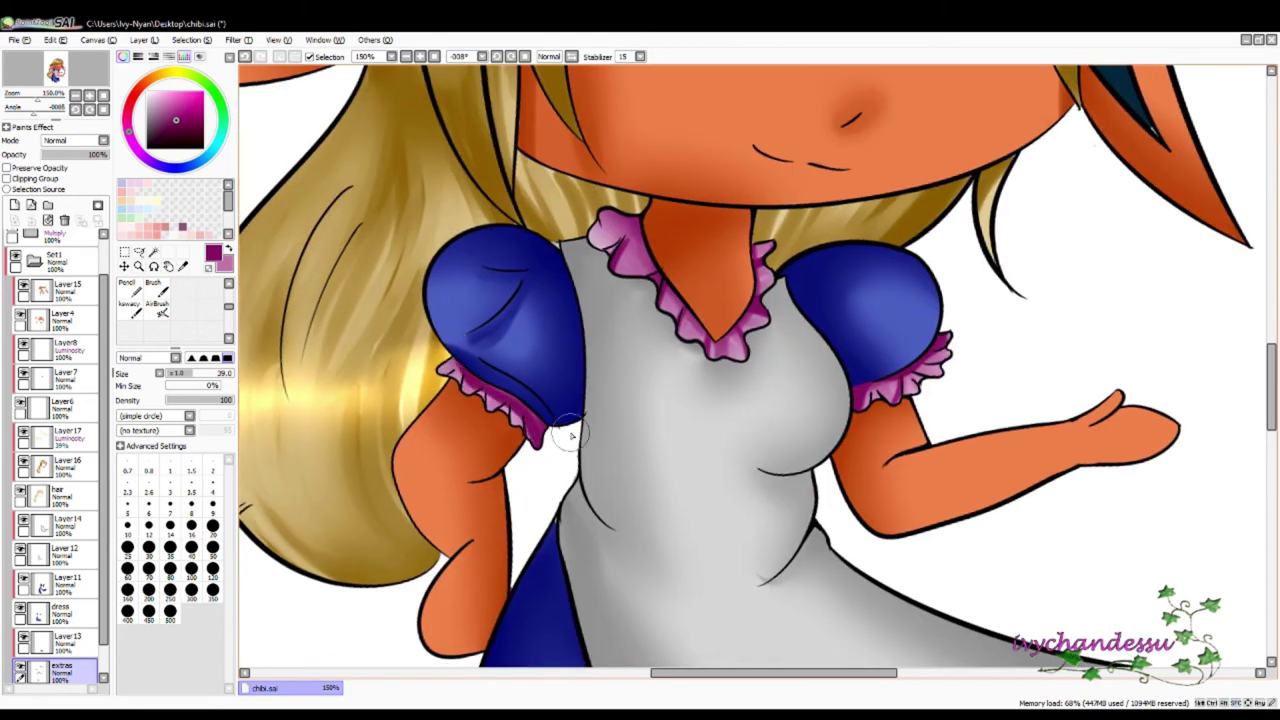
scroll(780, 463, down, 3)
- Sample the skin orange and color the exposed foot below the skirt on Layer4
ctrl+shift+click(780, 463)
alt+click(790, 290)
scroll(766, 374, up, 4)
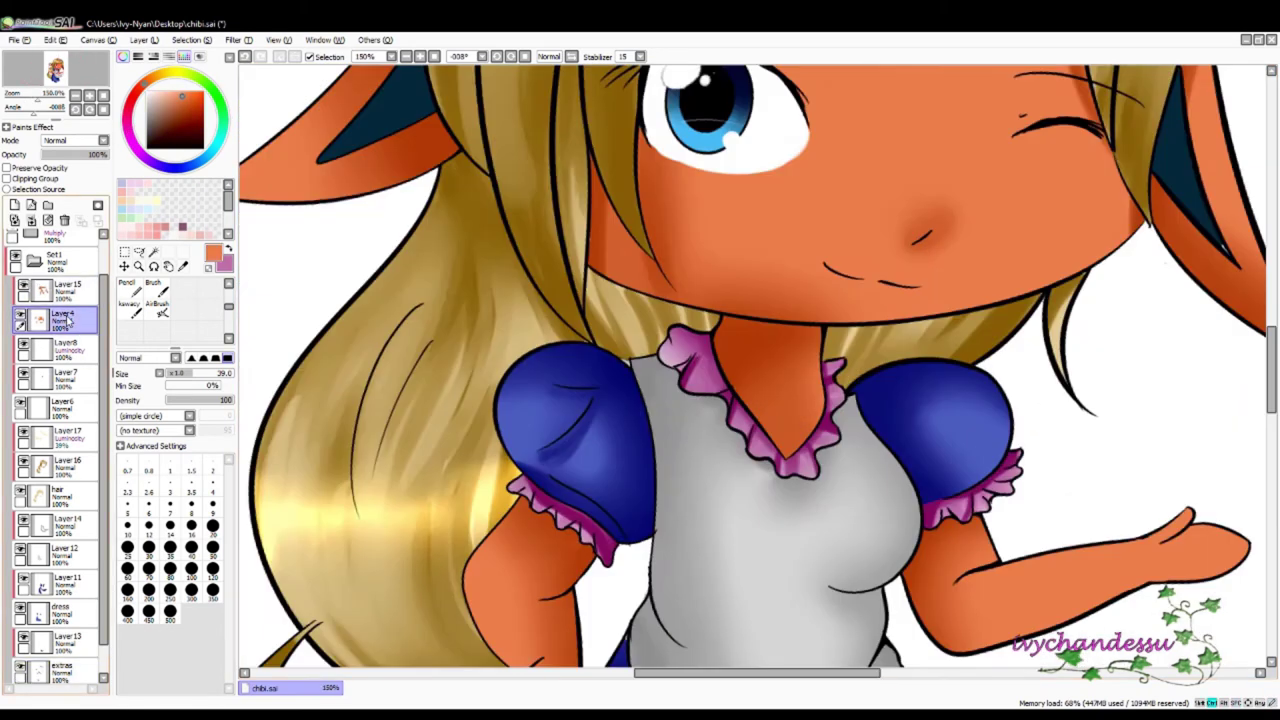
scroll(766, 374, down, 8)
drag(668, 472, 712, 478)
key(b)
scroll(655, 510, up, 10)
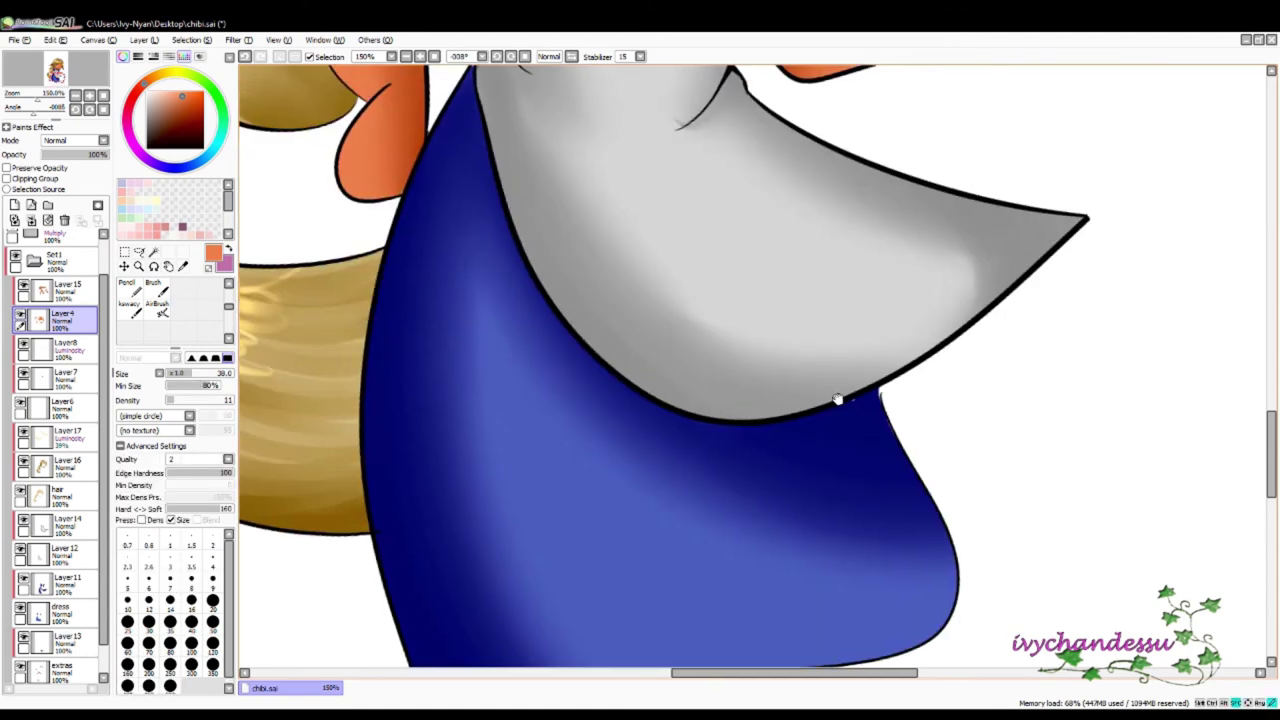
- Shade the exposed foot in darker orange with the AirBrush at size 100, switching to the clipped Layer15
scroll(746, 520, down, 3)
key(e)
scroll(700, 480, up, 1)
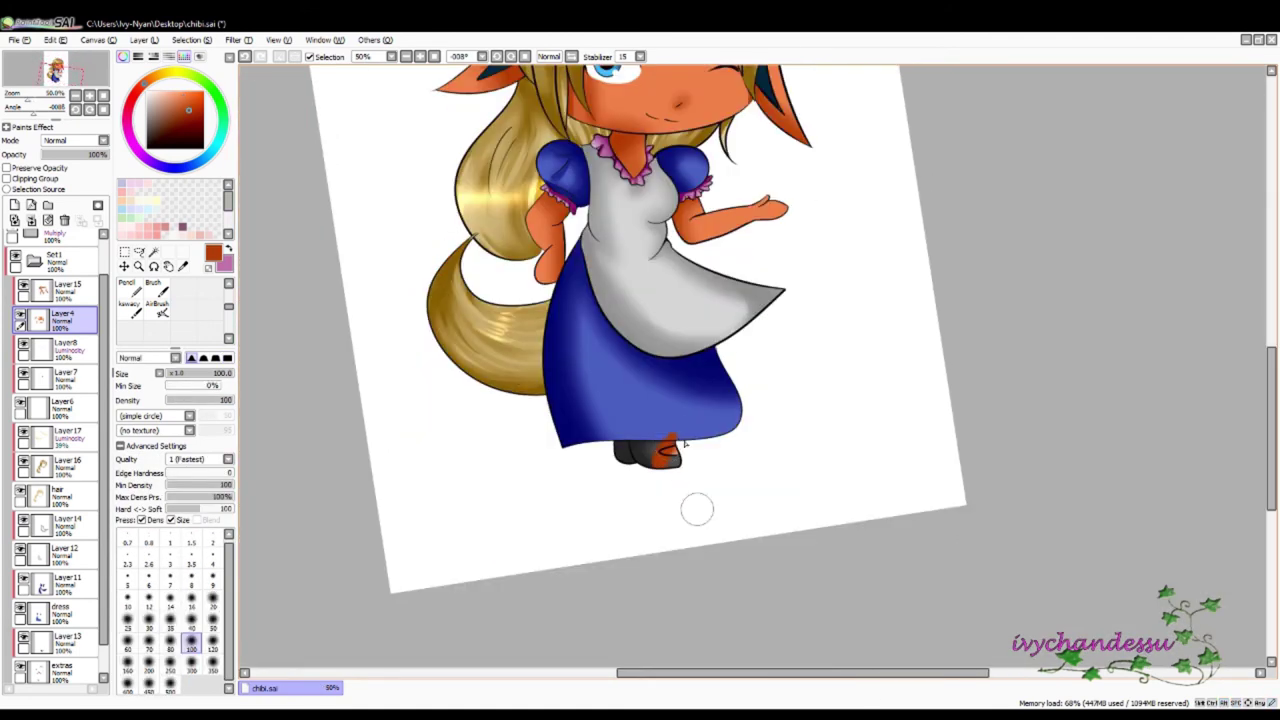
ctrl+shift+click(663, 457)
scroll(773, 428, down, 4)
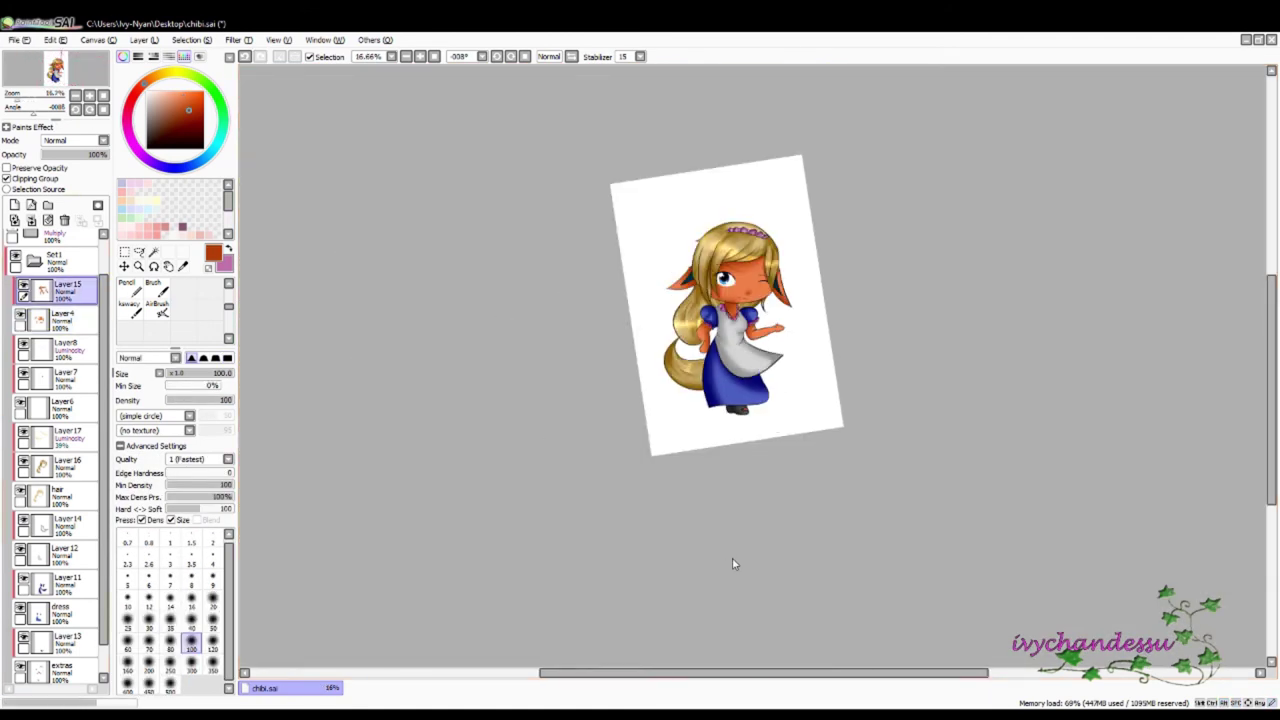